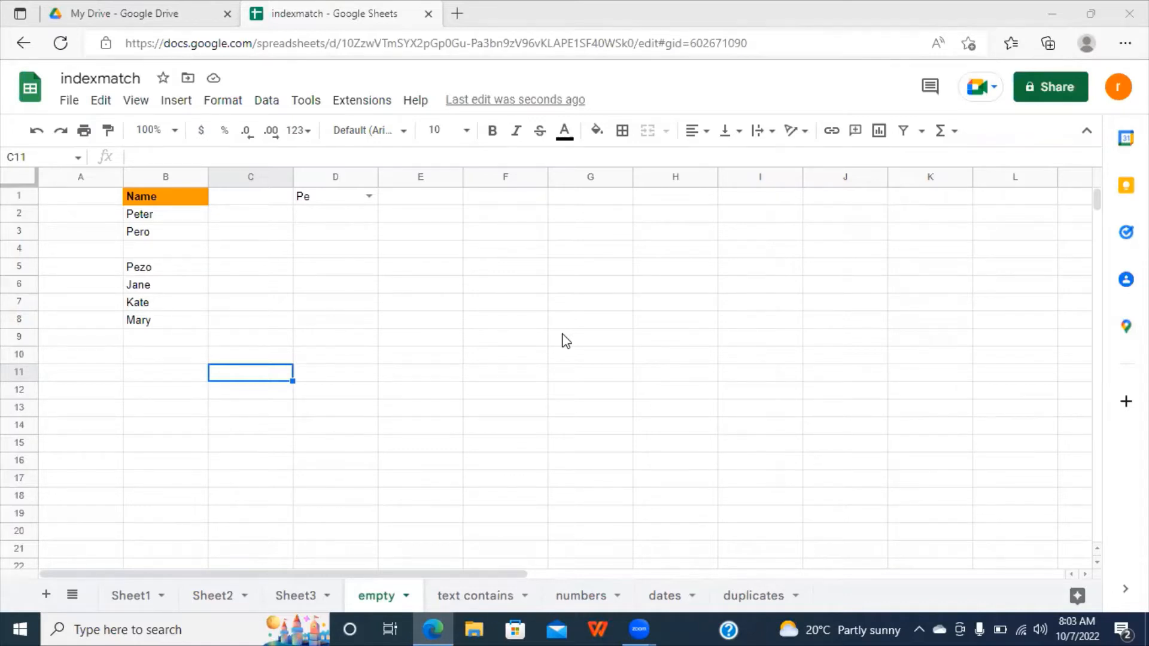
click(409, 340)
click(174, 248)
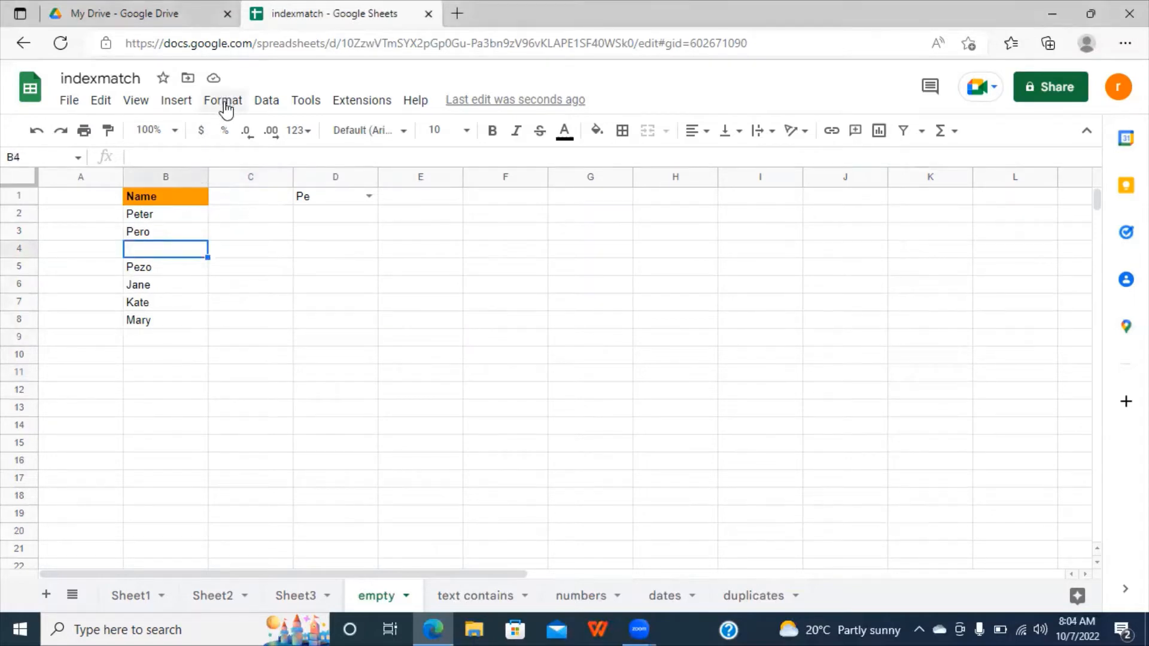
click(220, 270)
click(259, 236)
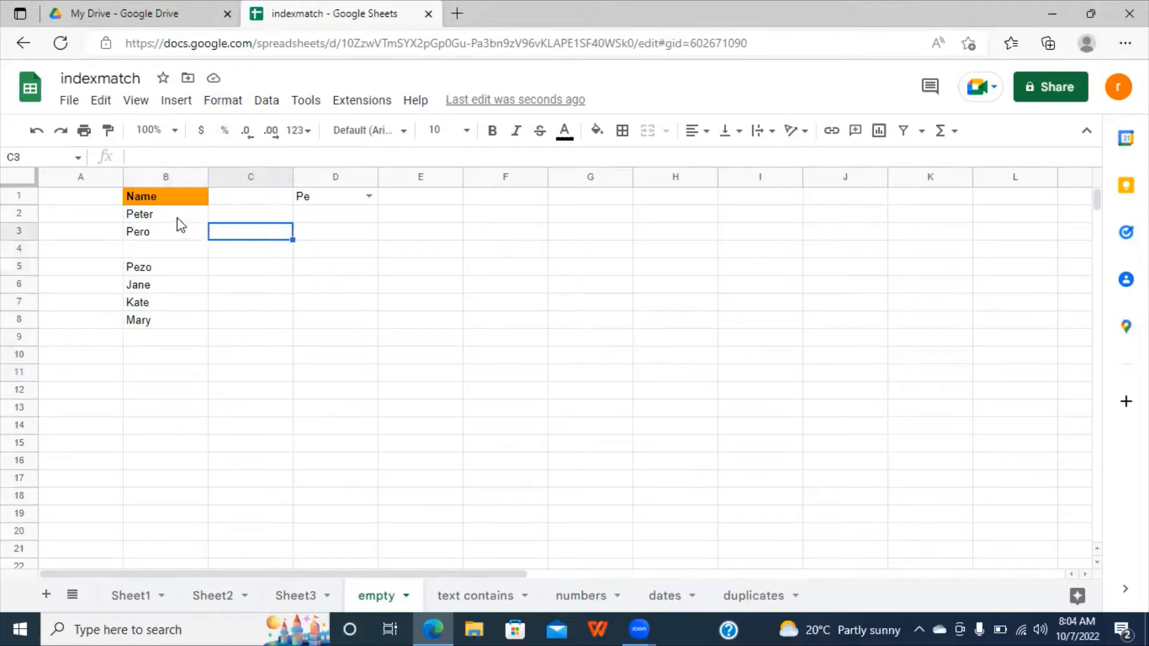
drag(177, 218, 164, 340)
click(244, 286)
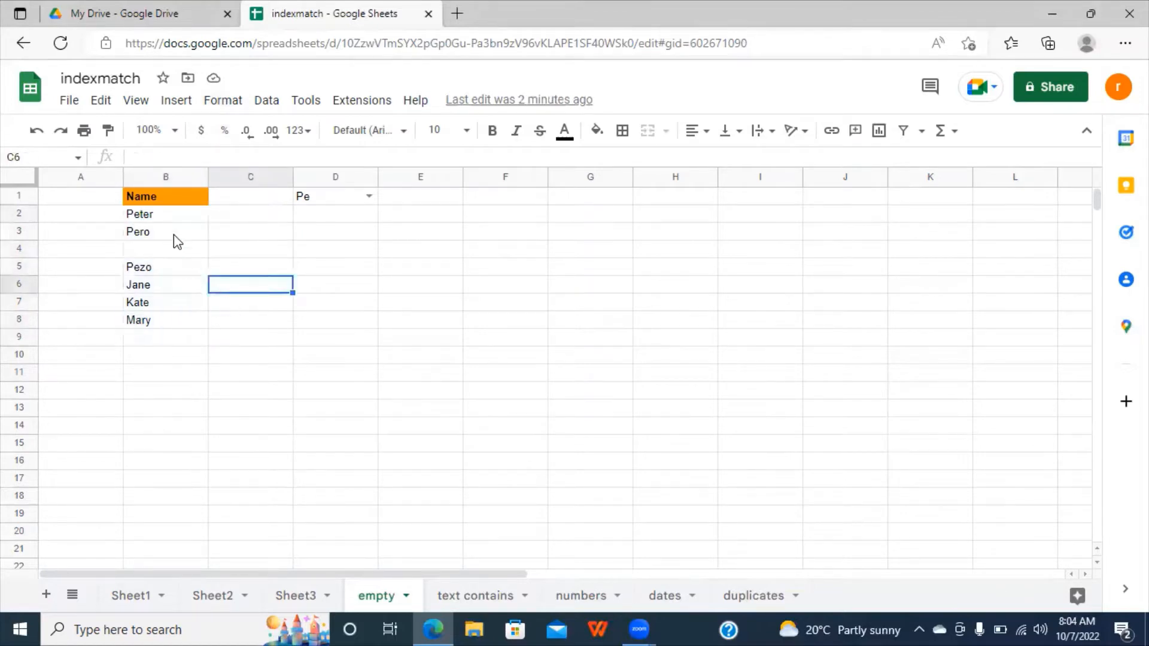
Create a conditional formatting rule for the names in B2:B8
drag(161, 216, 159, 329)
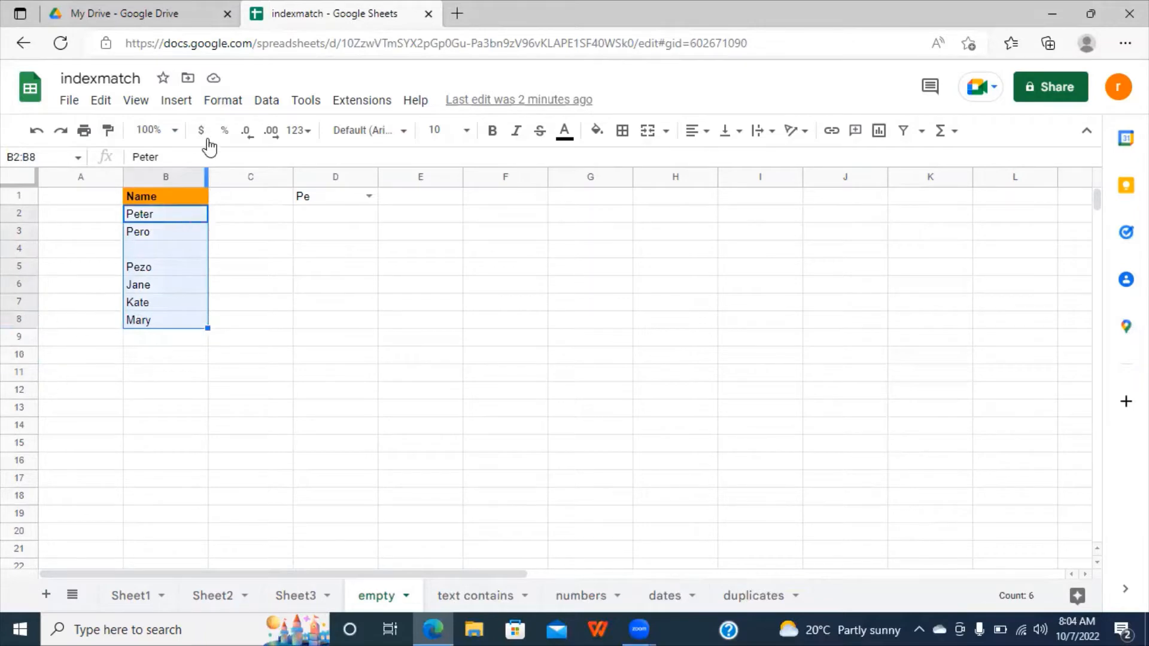
click(226, 102)
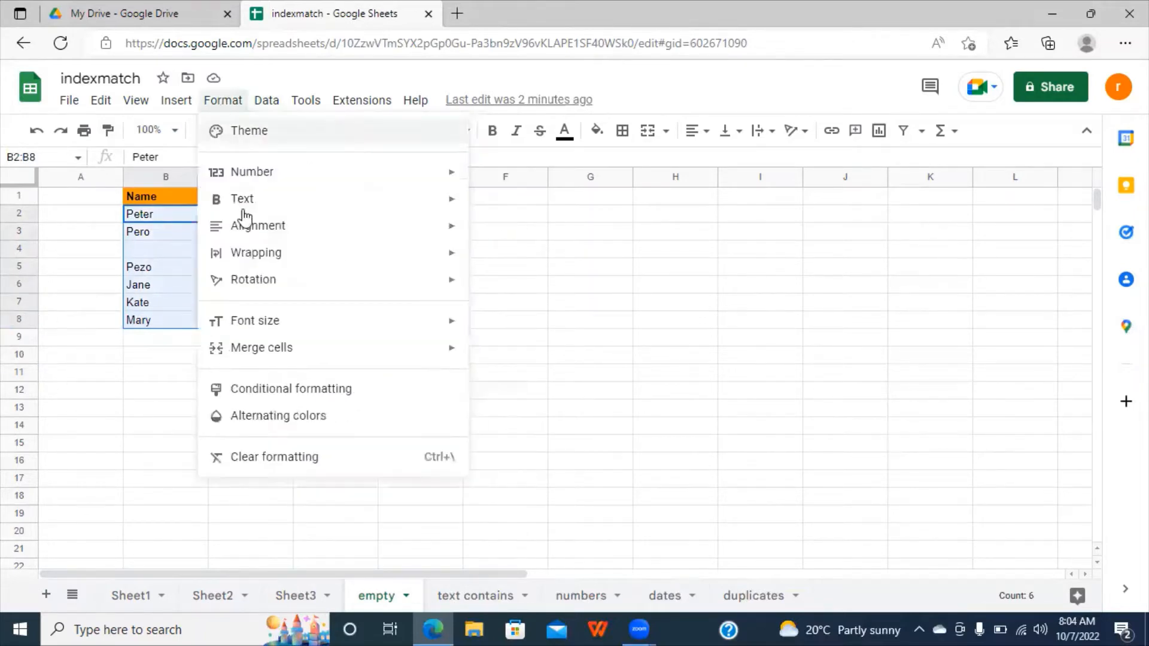
click(289, 394)
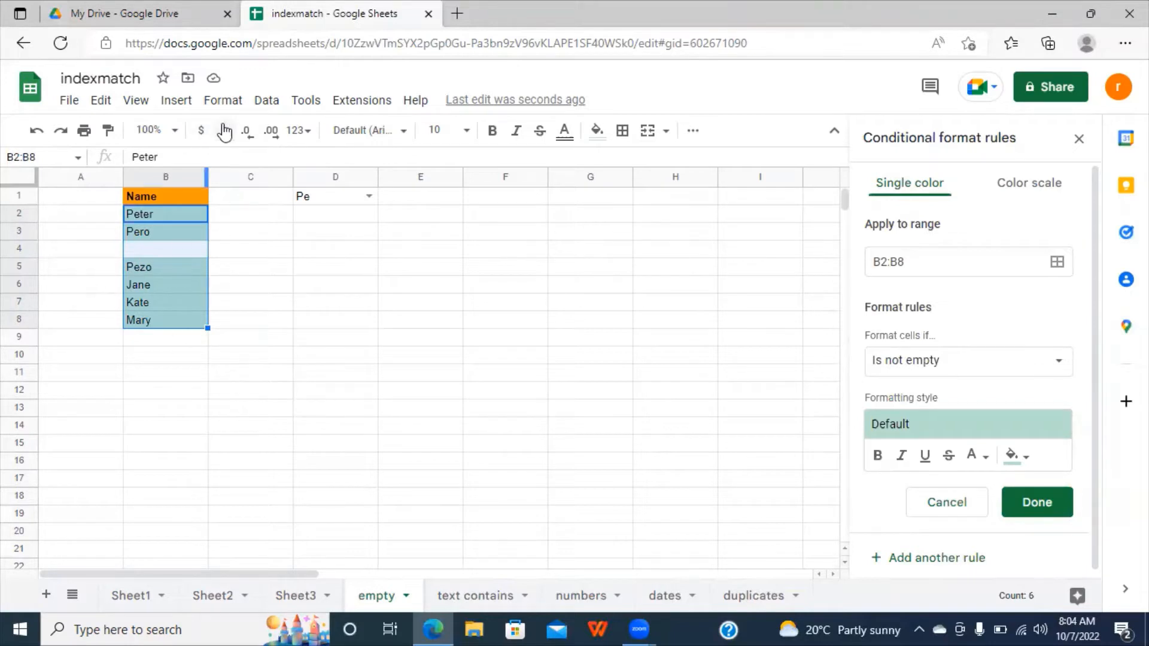
click(223, 102)
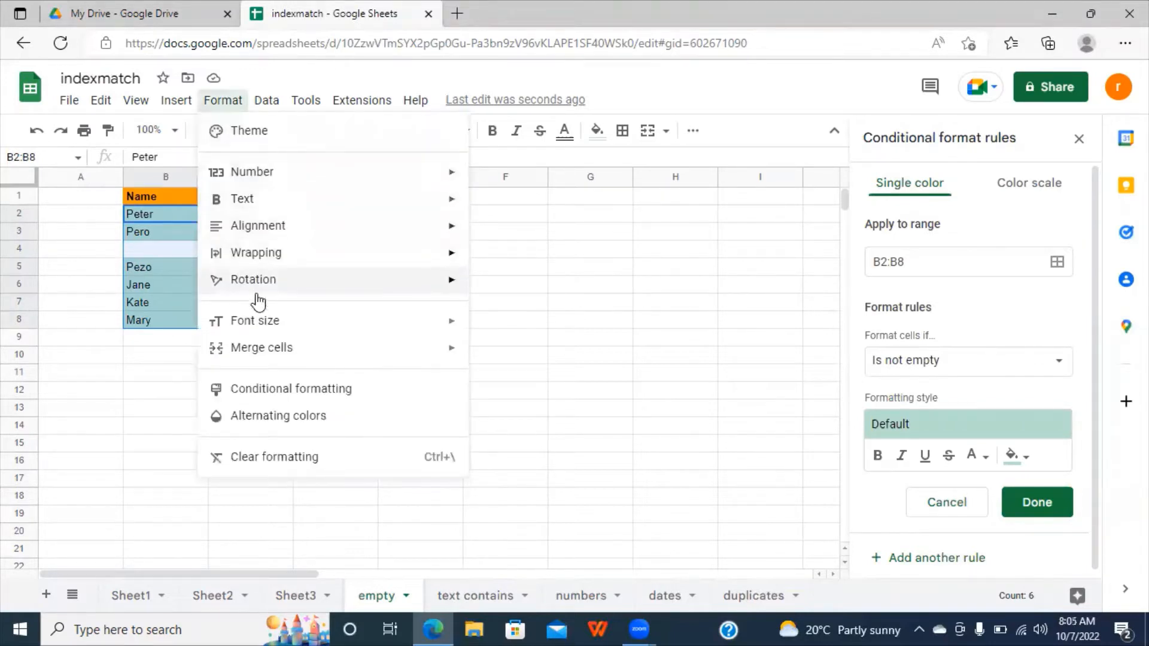
click(667, 305)
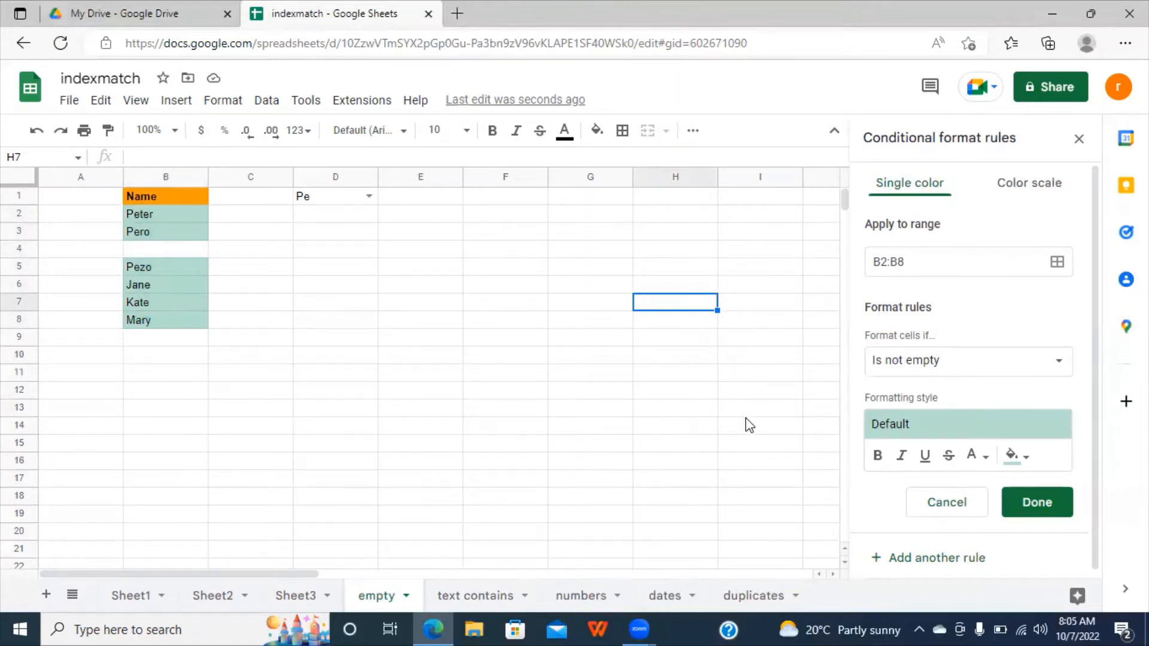
Try the Color scale type for the B2:B8 rule and switch back to Single color
key(ctrl+plus)
key(ctrl+plus)
key(ctrl+plus)
key(ctrl+plus)
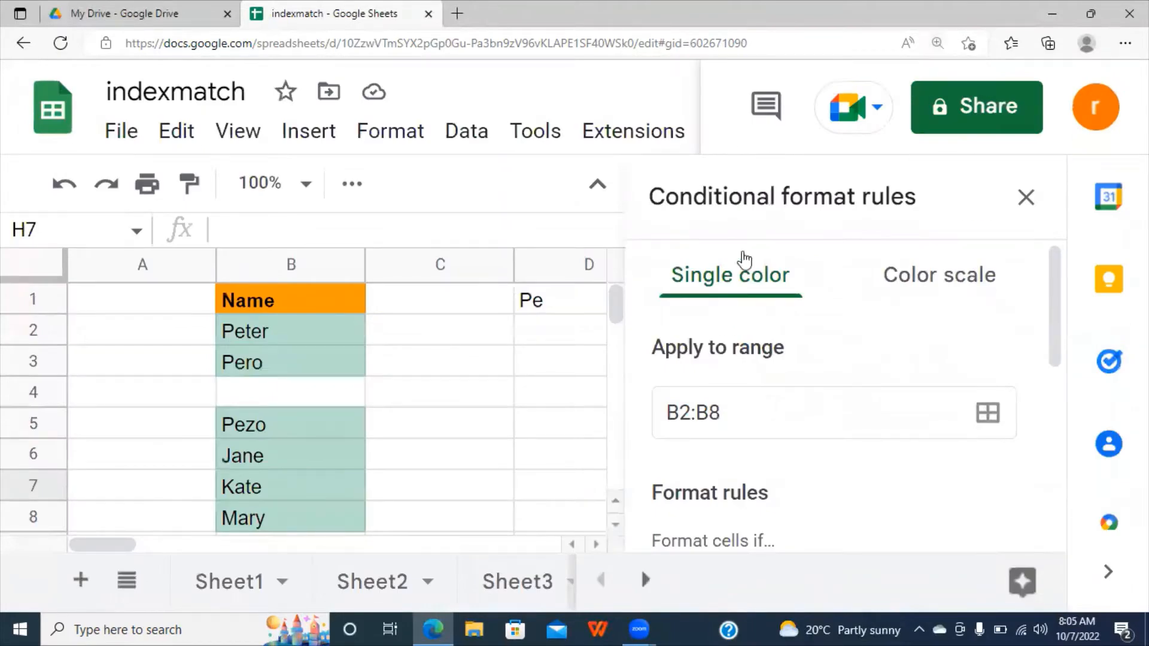
mouse_move(1055, 296)
mouse_down()
mouse_move(1054, 330)
mouse_move(1057, 277)
mouse_up()
click(961, 290)
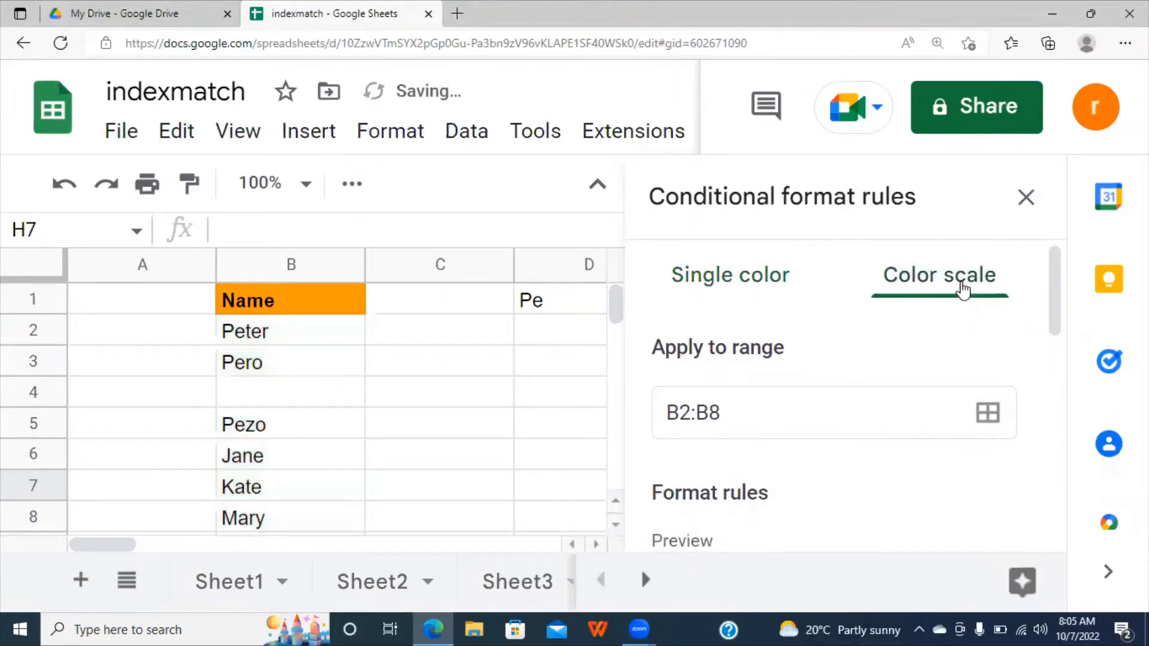
click(750, 282)
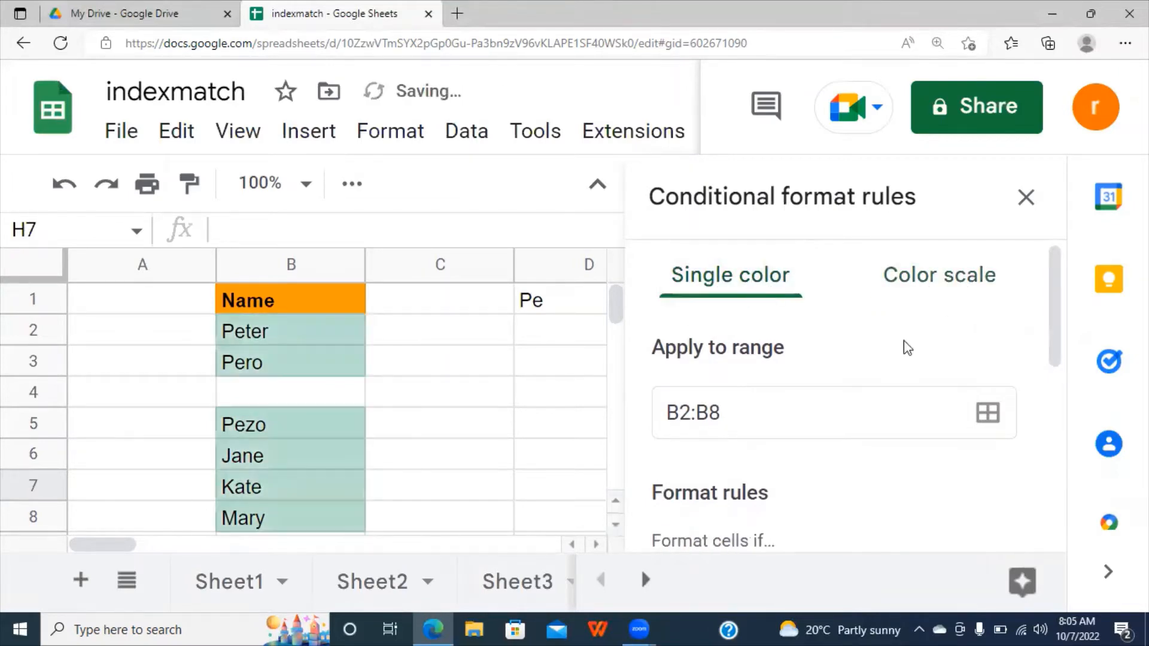
Set the condition of the B2:B8 rule to Is empty
drag(1051, 313, 1054, 332)
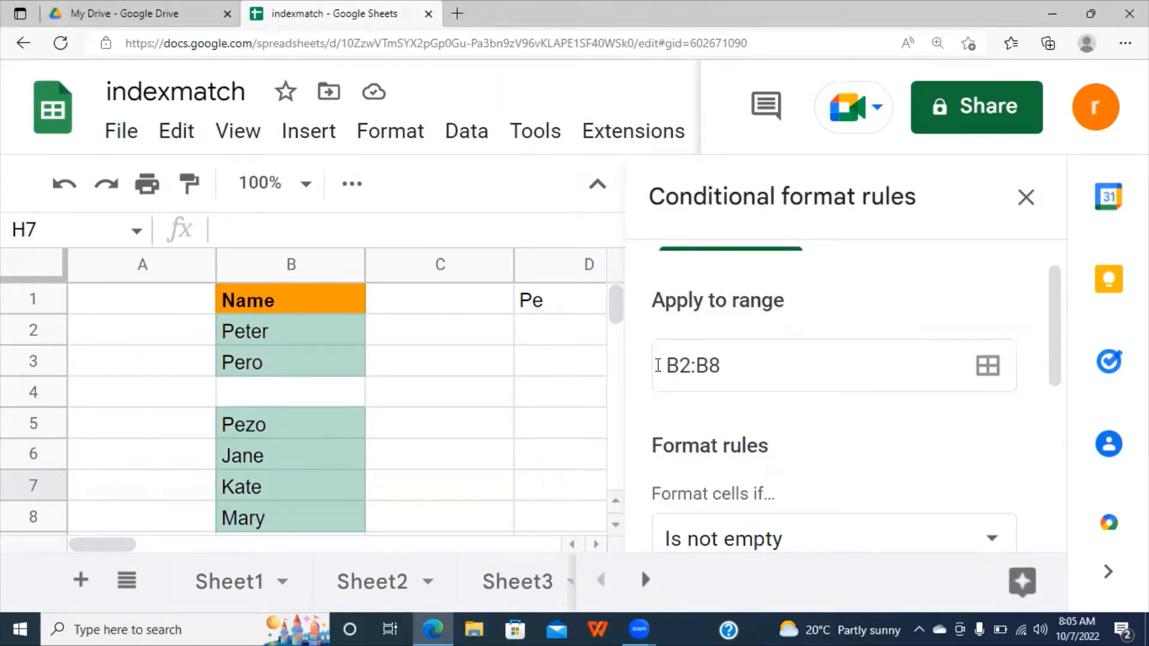
drag(662, 365, 738, 359)
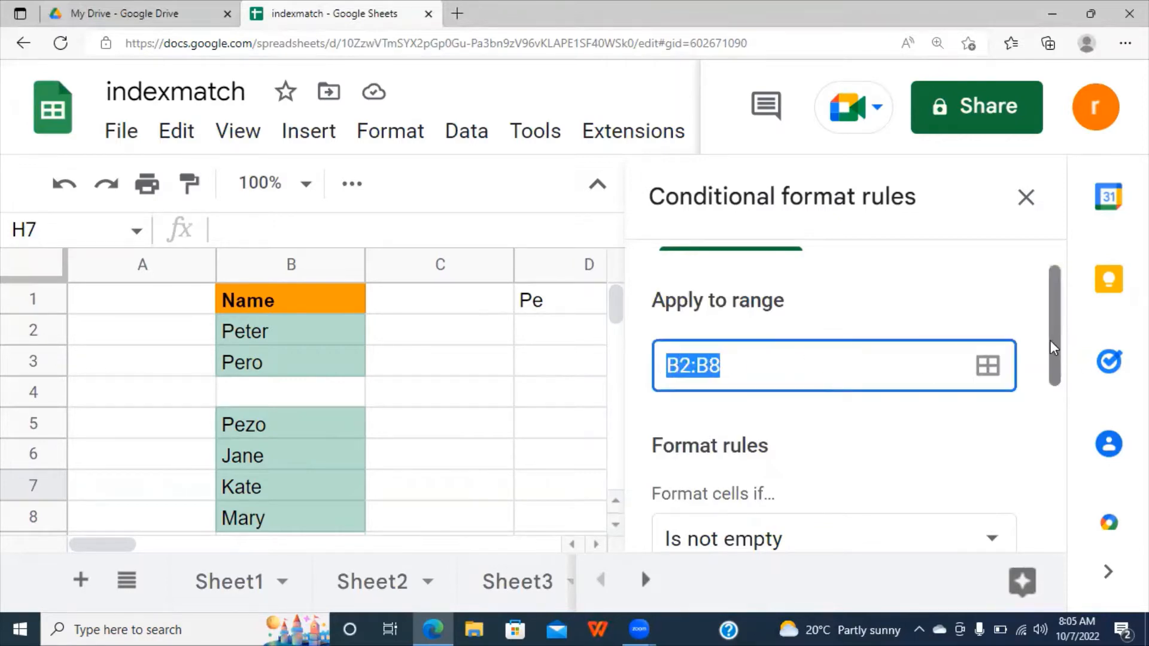
drag(1055, 355, 1048, 409)
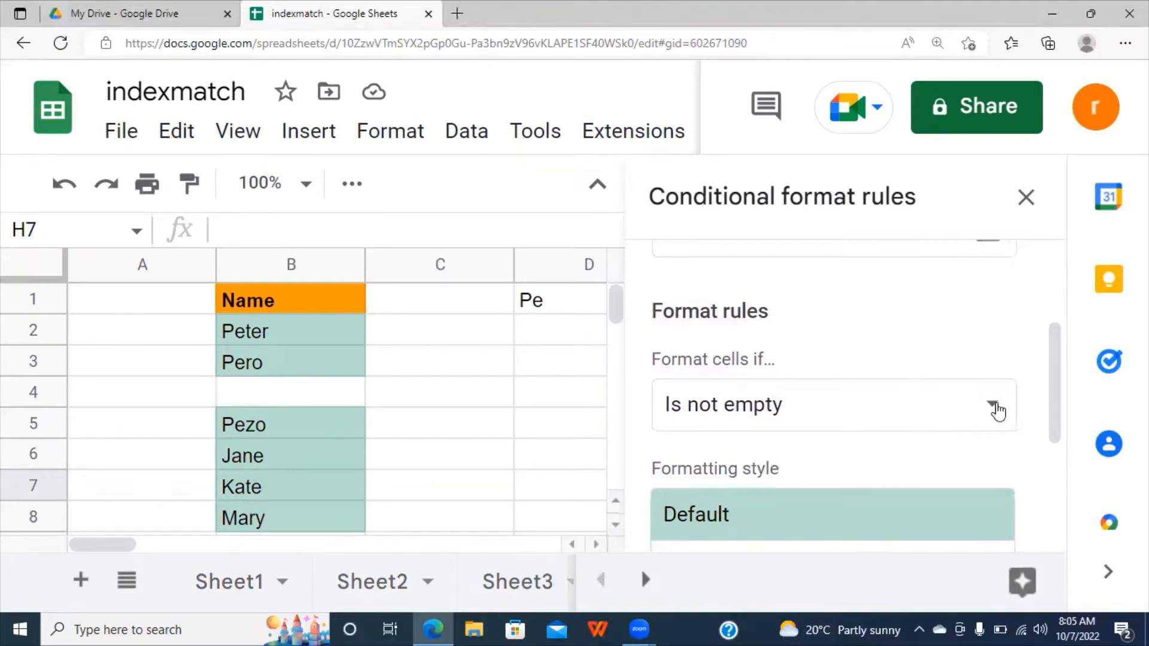
click(999, 411)
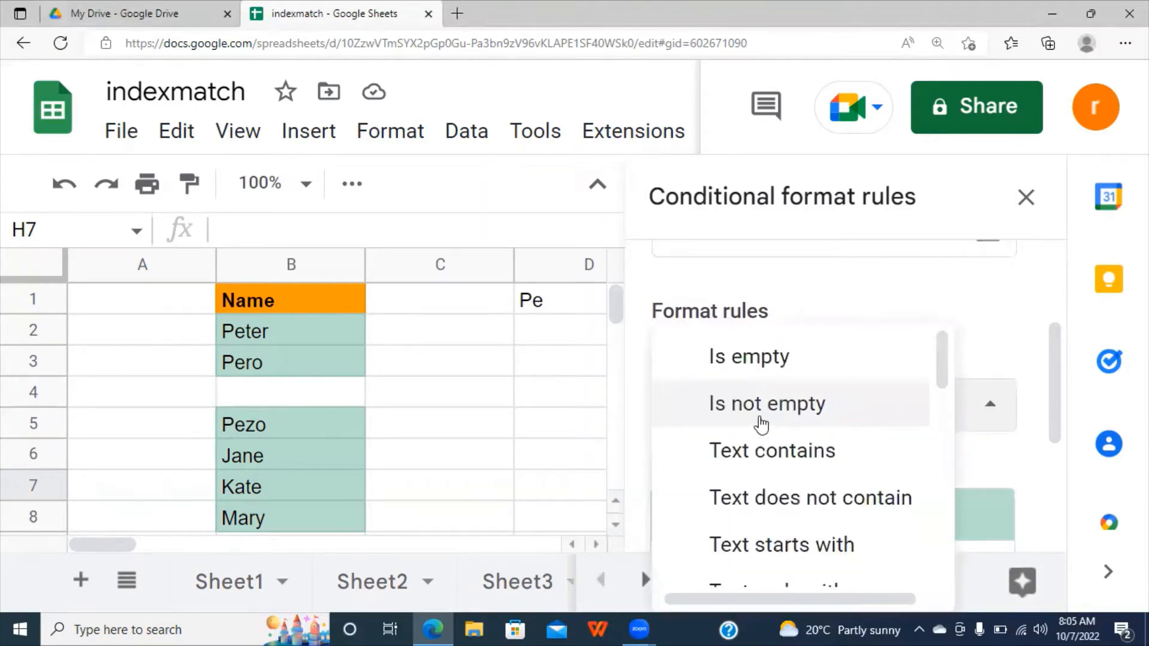
click(736, 361)
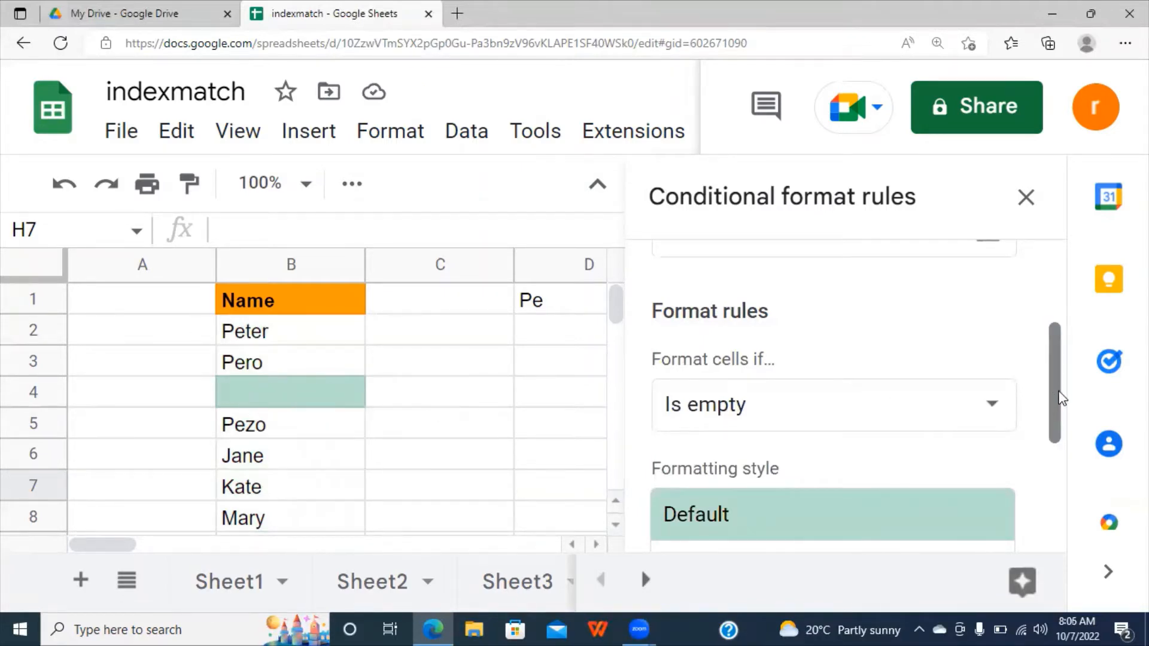
Set the rule's formatting style to bold, italic and underlined text
drag(1054, 405, 1052, 461)
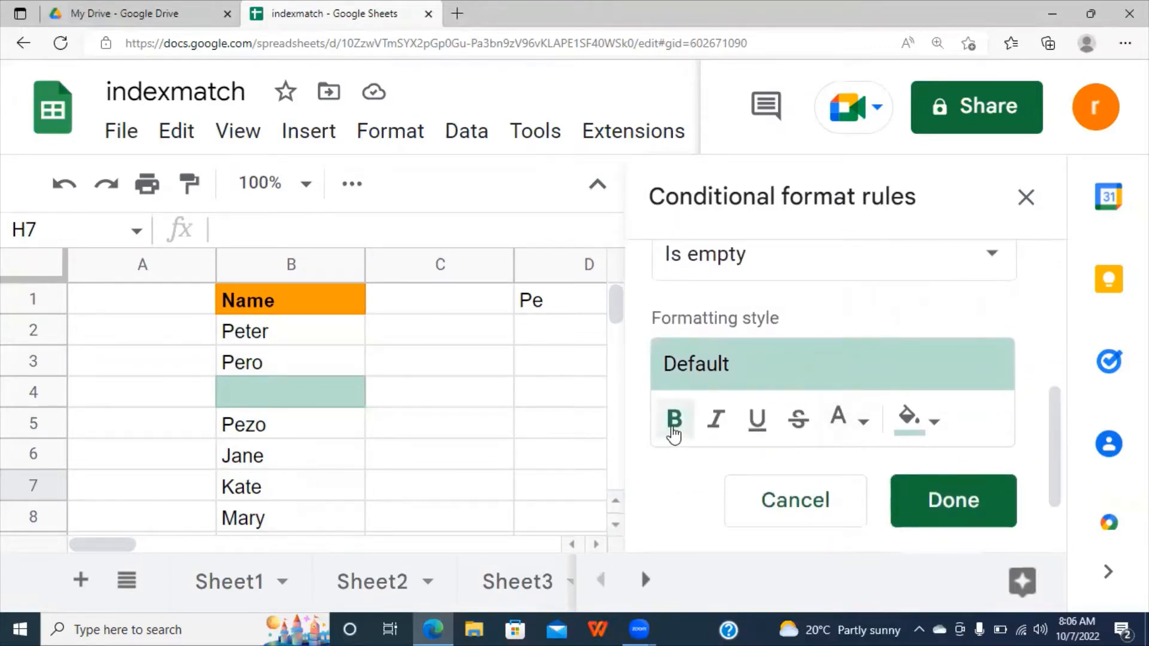
click(674, 427)
click(716, 428)
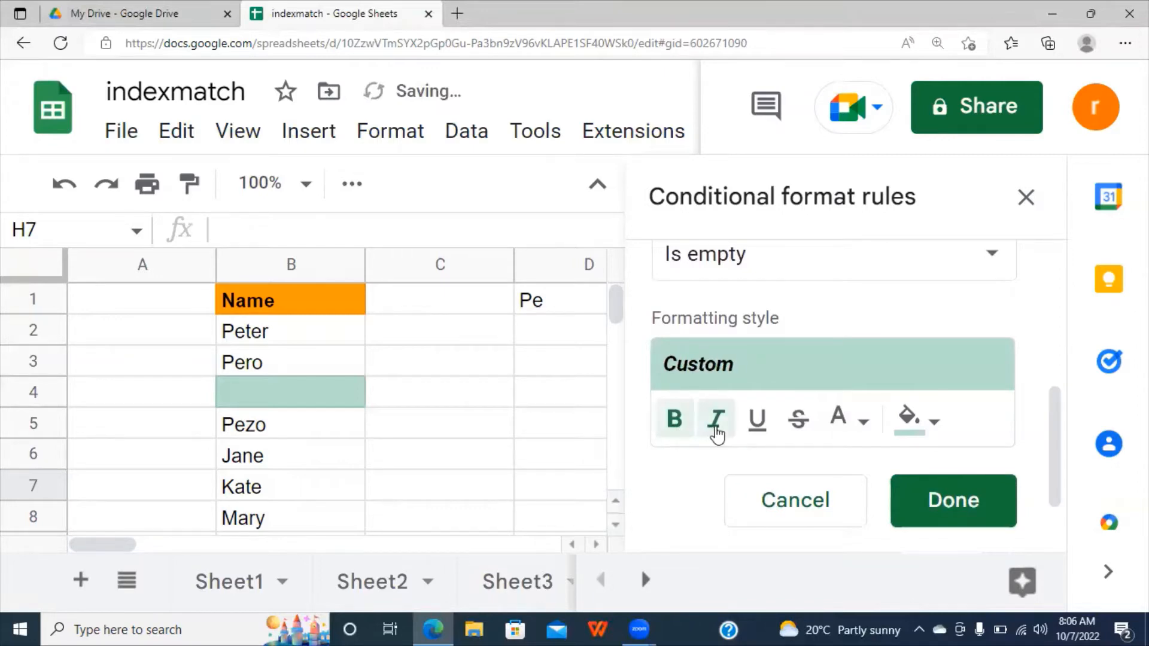
click(757, 430)
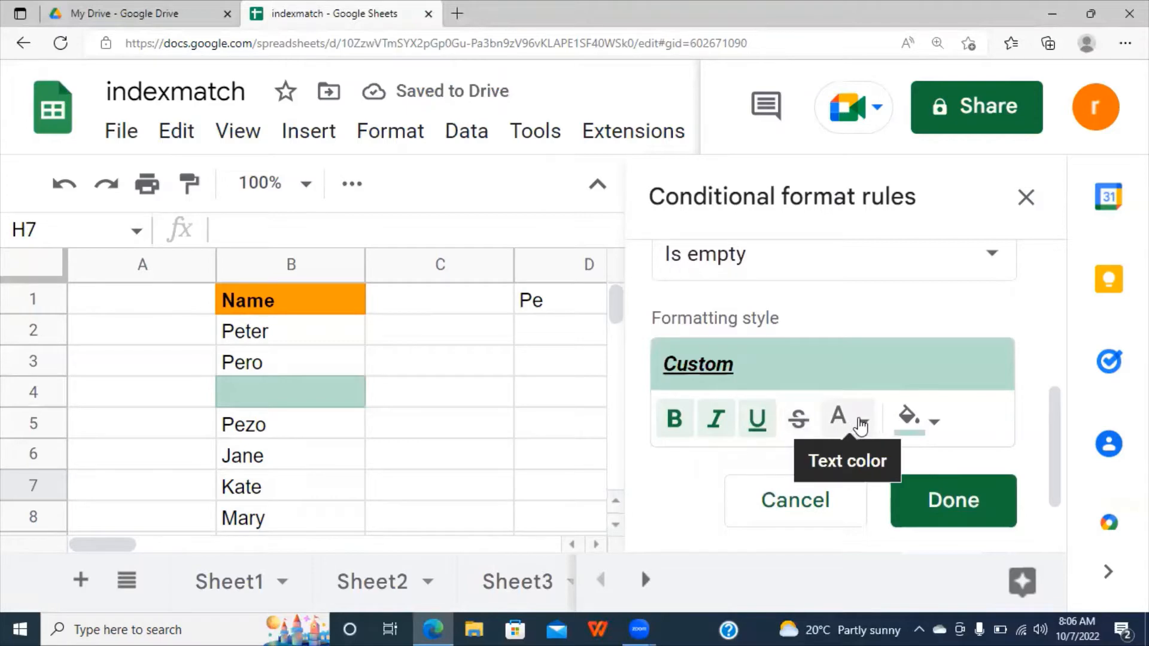
Set the rule's fill color to yellow and check the formatted cells in the Name column
click(851, 419)
click(934, 426)
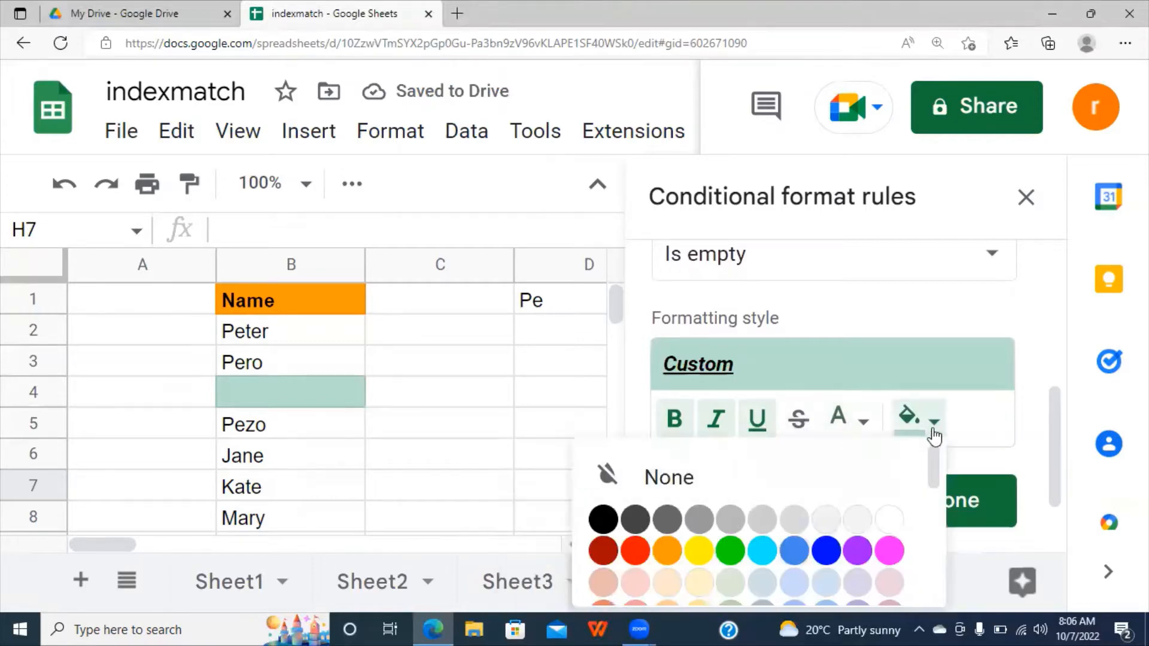
click(936, 428)
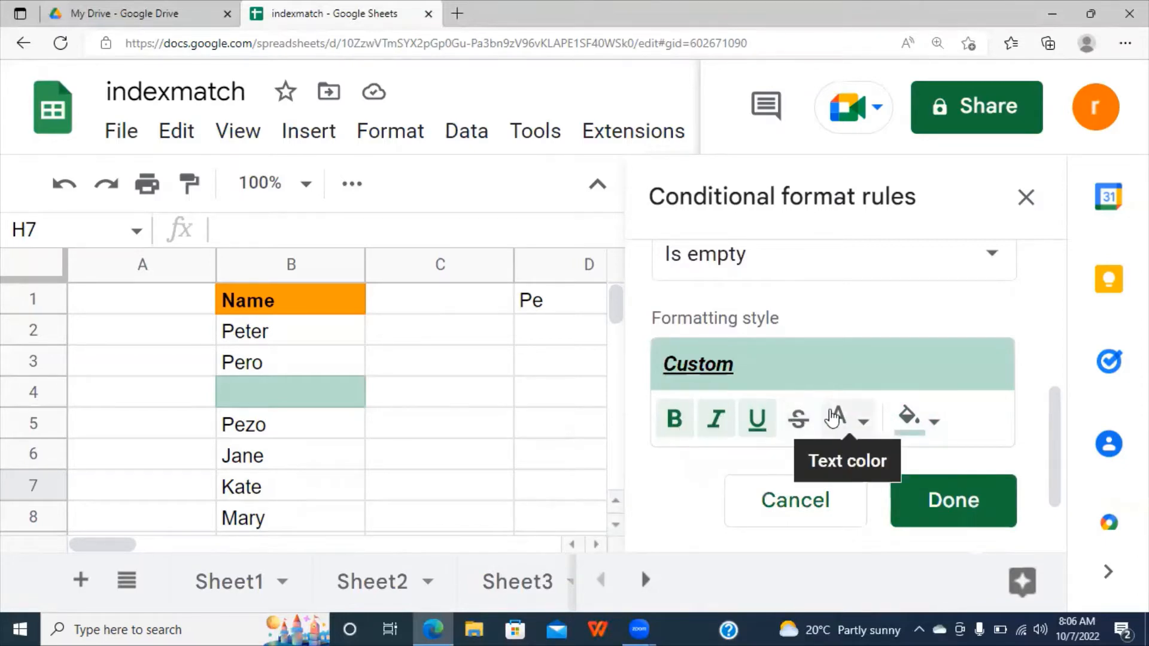
click(936, 425)
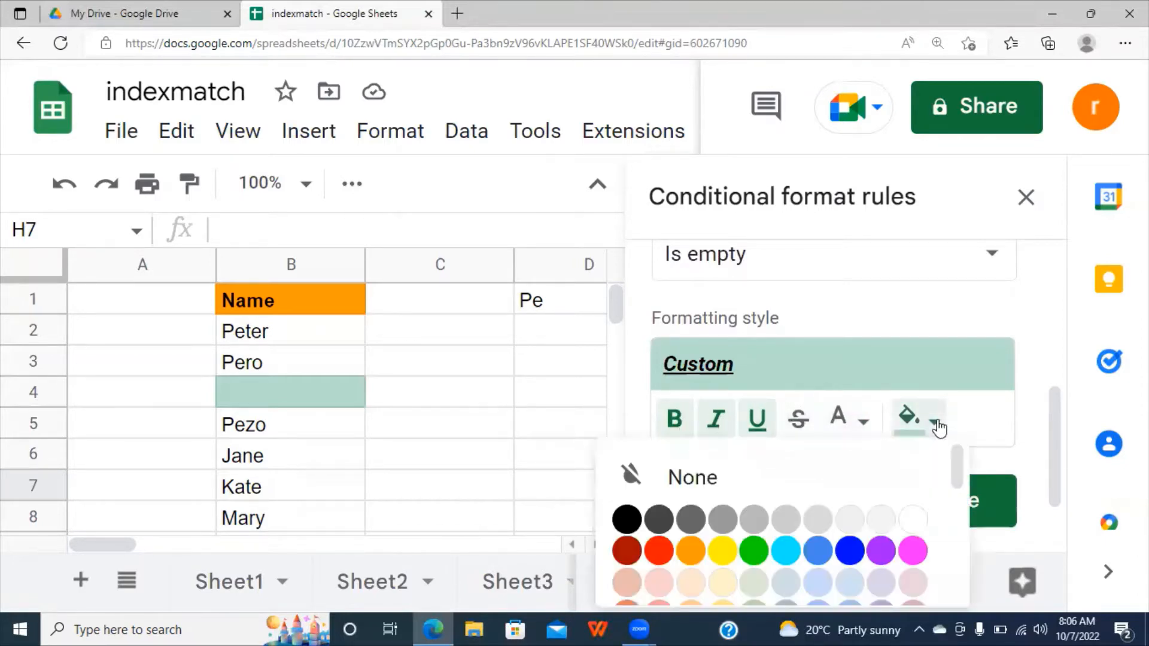
click(722, 552)
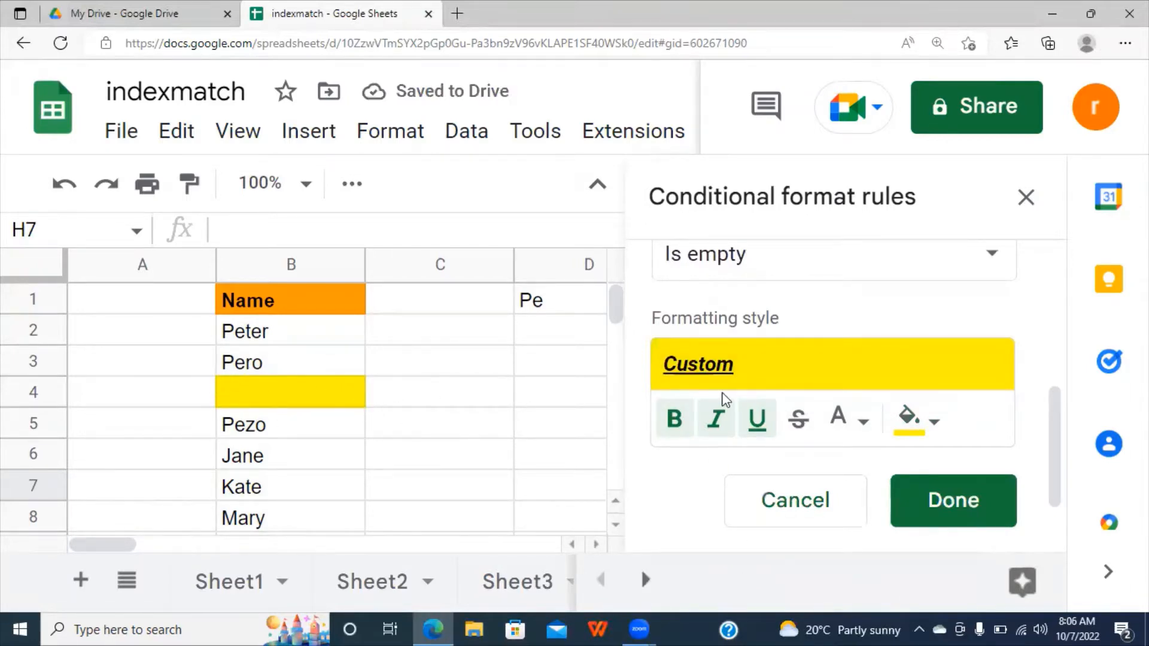
drag(1051, 430, 1056, 488)
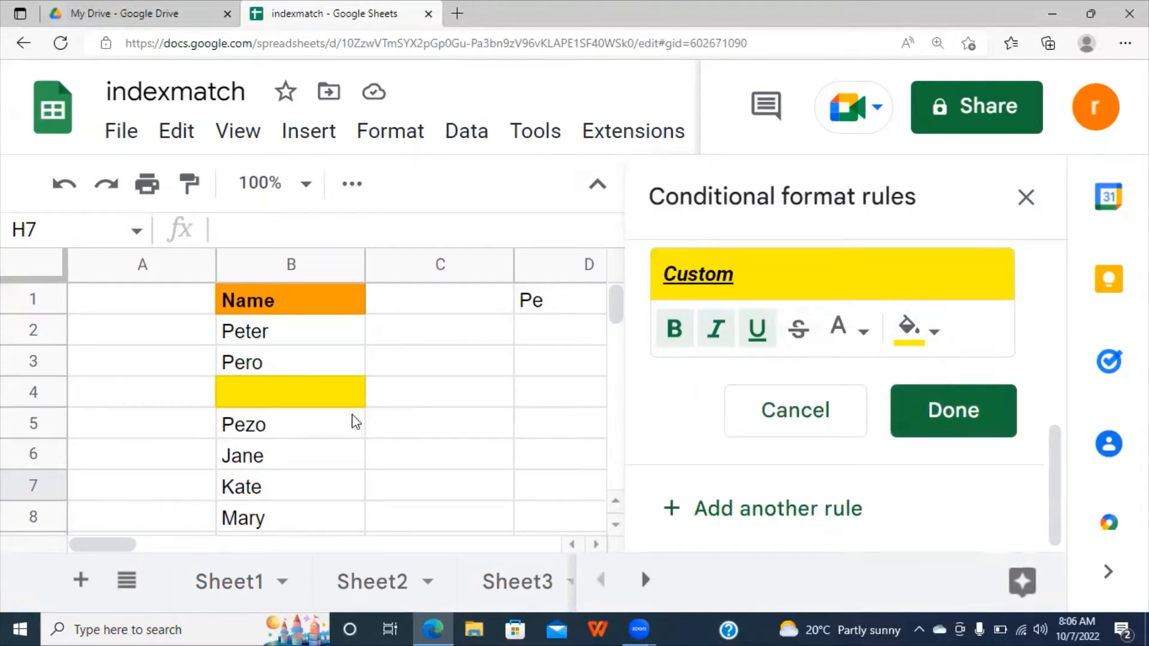
click(281, 449)
click(430, 431)
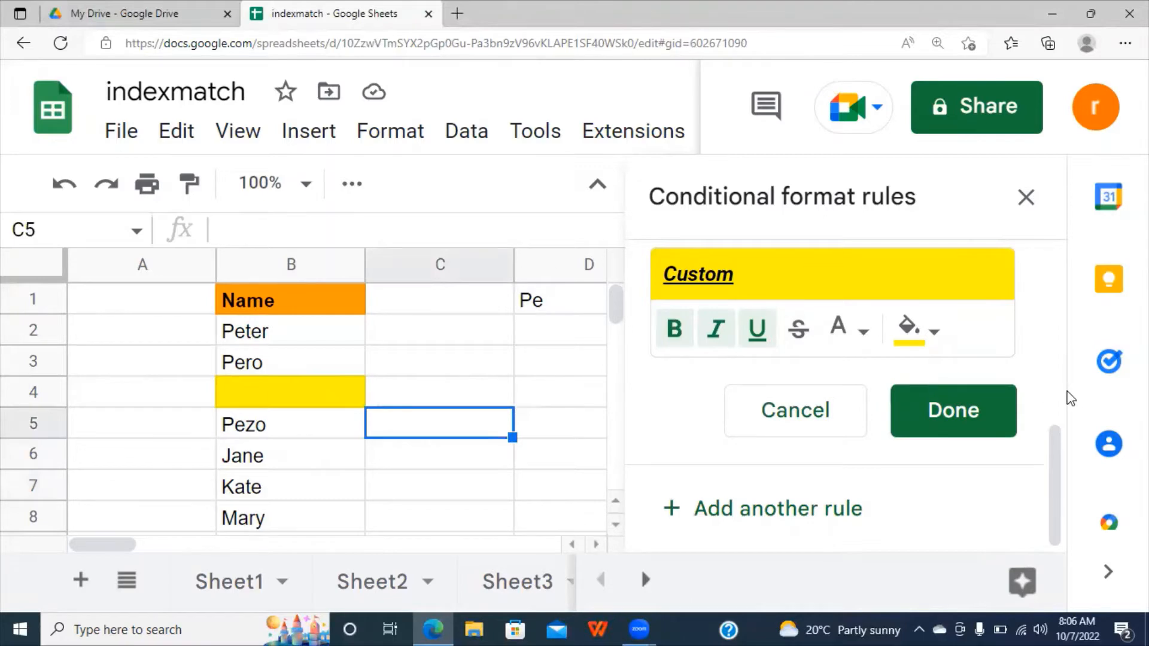
Change the rule's condition to Is not empty and review the custom style on the filled cells
drag(1053, 452, 1036, 313)
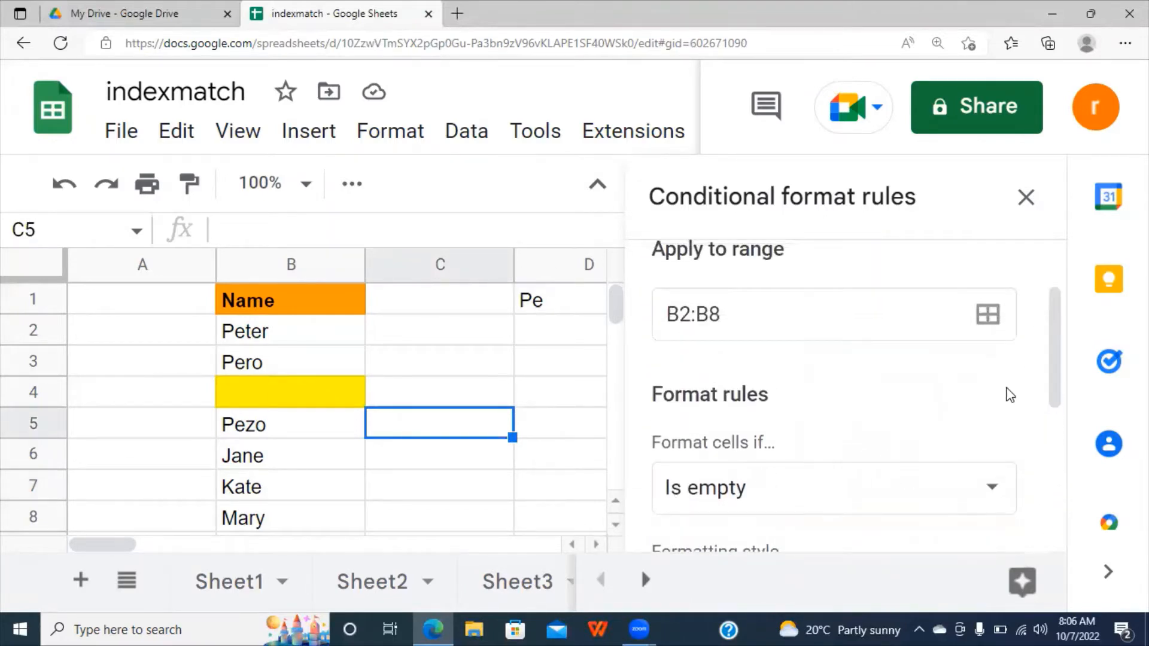
scroll(1054, 383, down, 1)
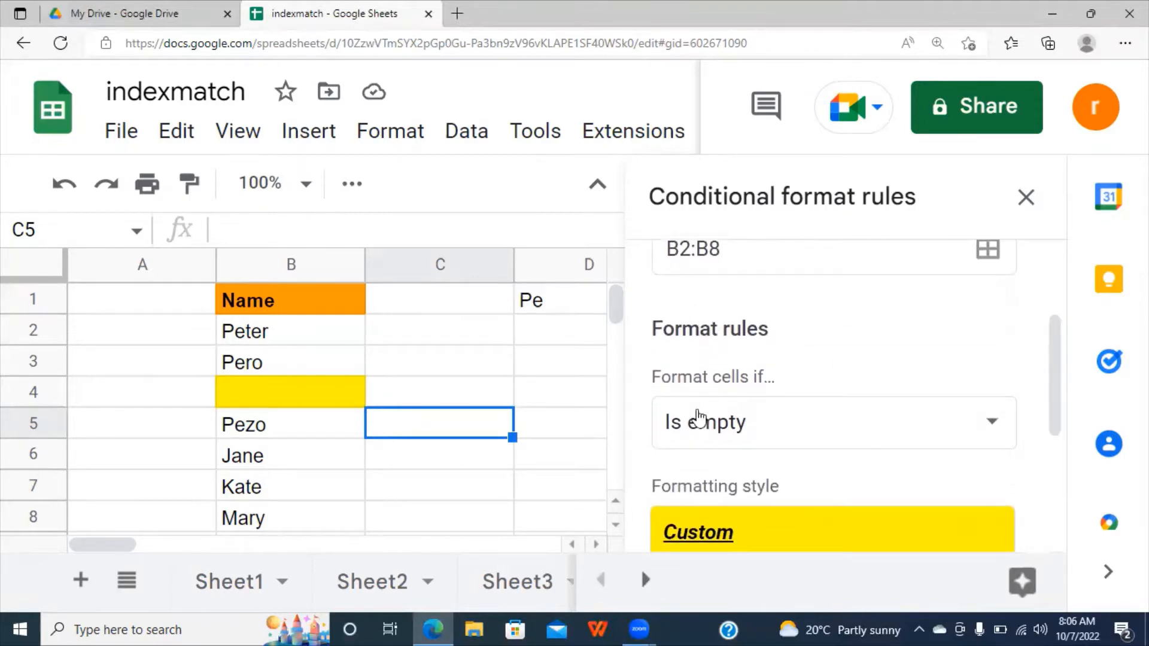
click(992, 426)
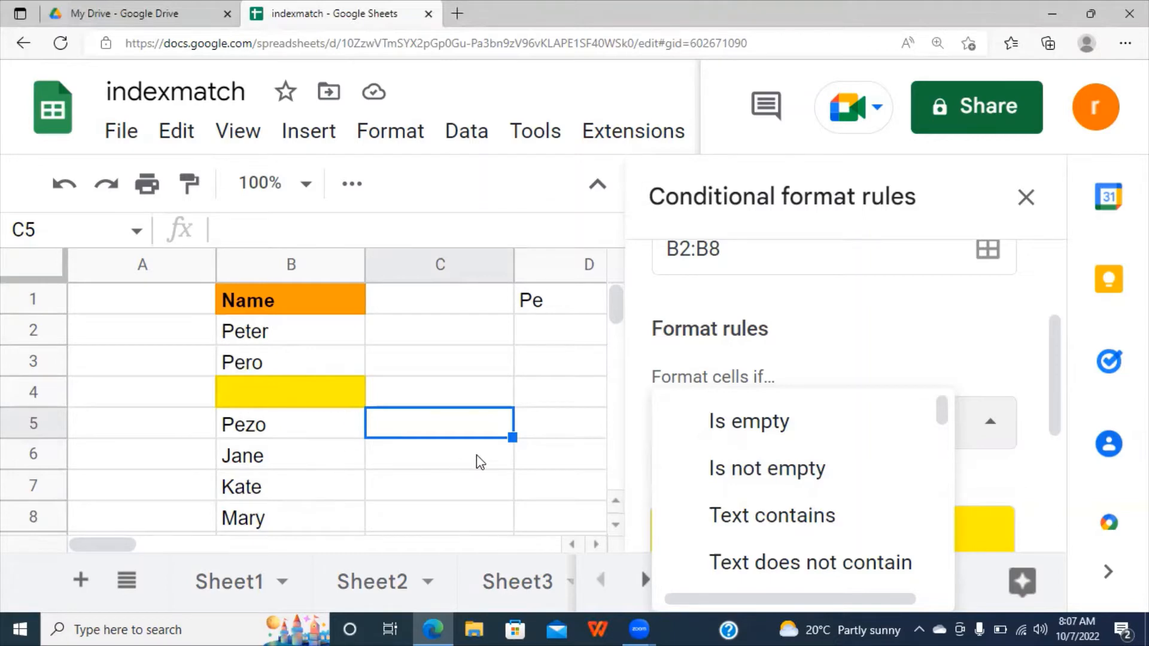
click(781, 470)
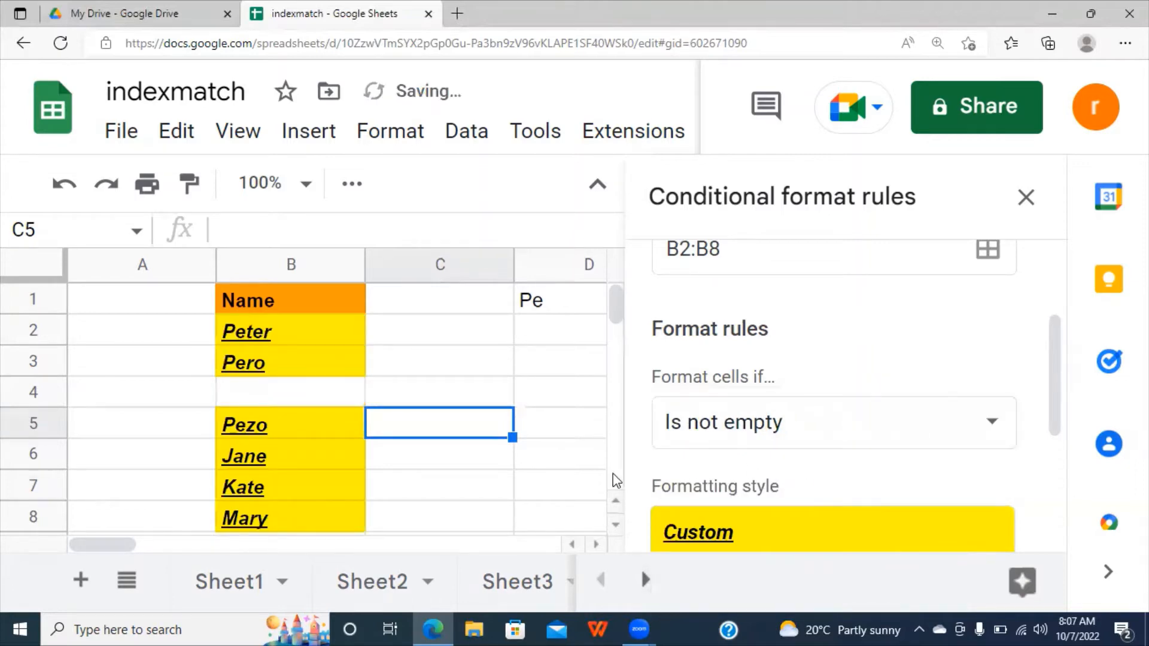
drag(1054, 389, 1047, 455)
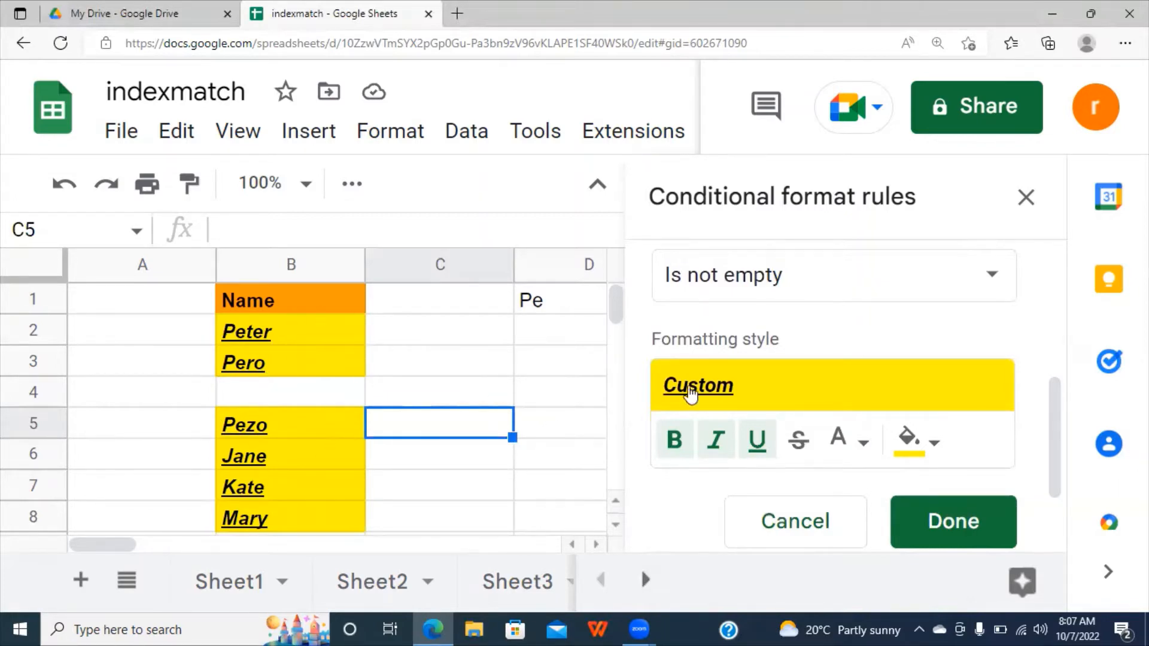
Change the condition of the B2:B8 rule to Text contains
drag(1062, 413, 1041, 381)
click(991, 443)
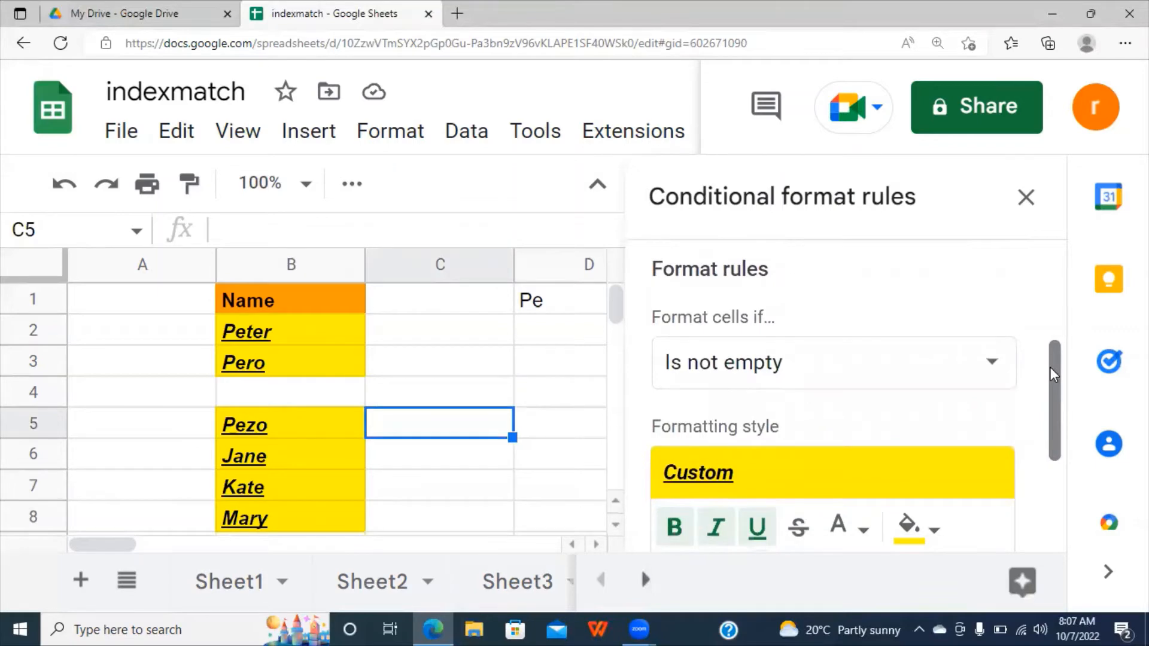
click(991, 367)
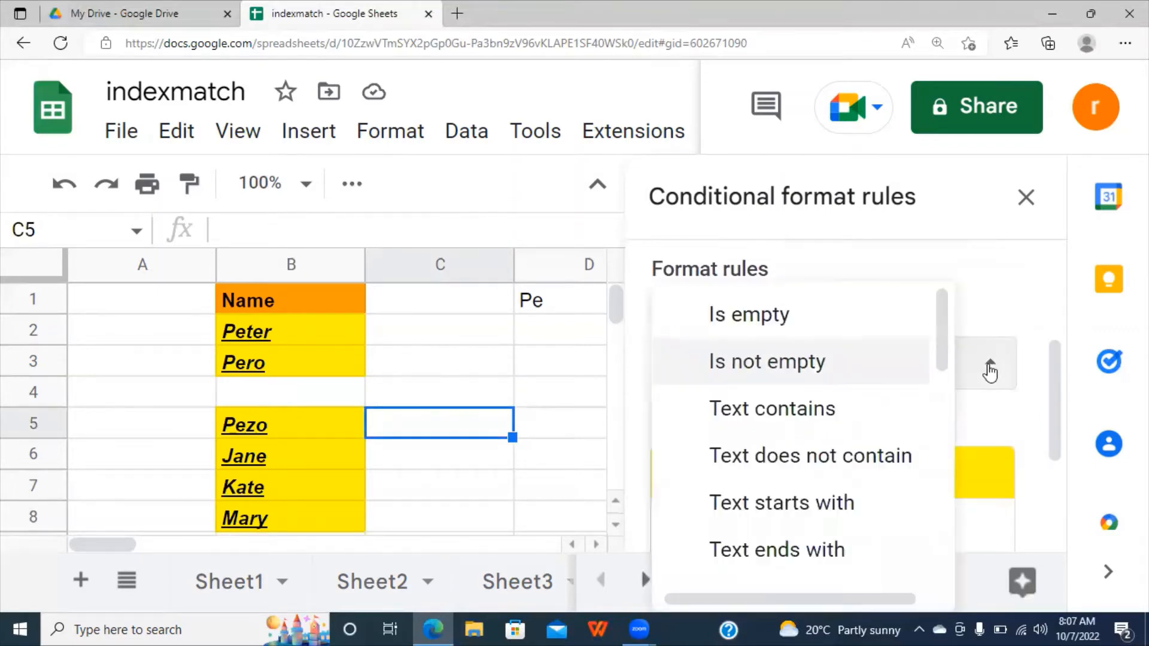
click(812, 420)
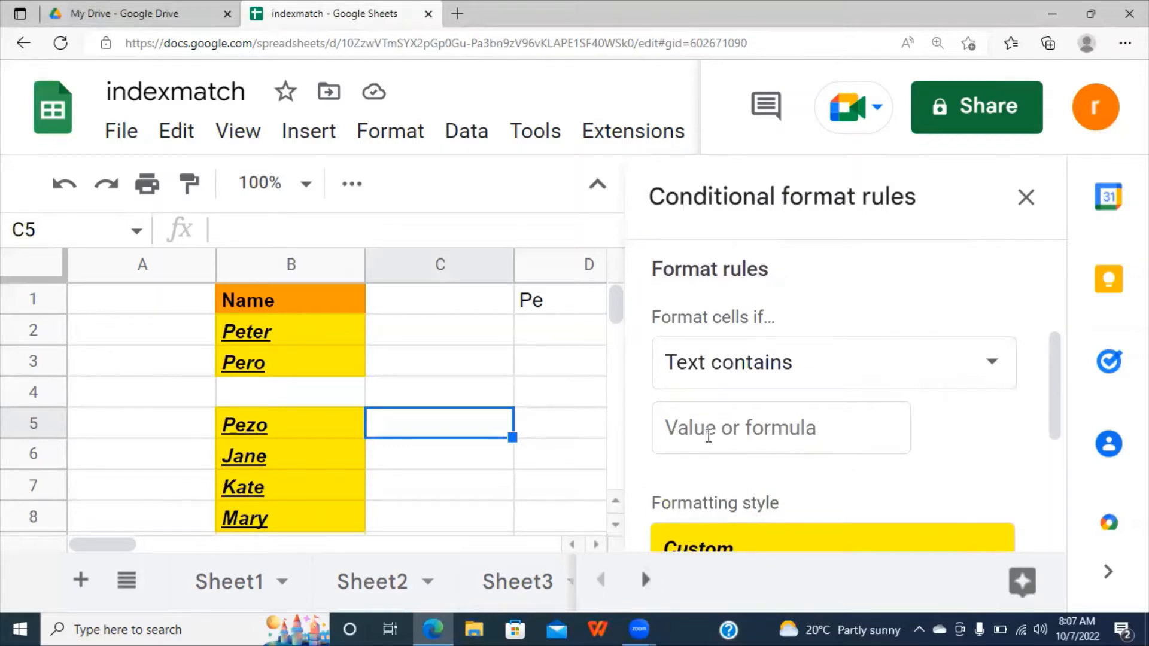
Set the Text contains value to the absolute reference =$D$1 and save the rule
click(666, 426)
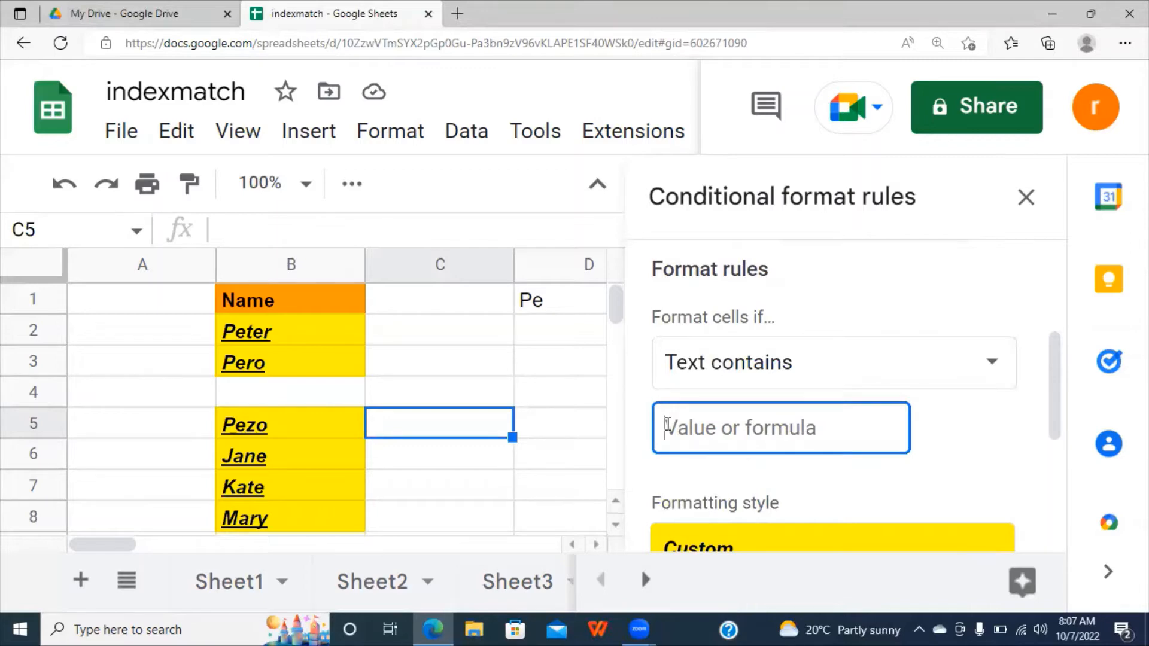
text(=)
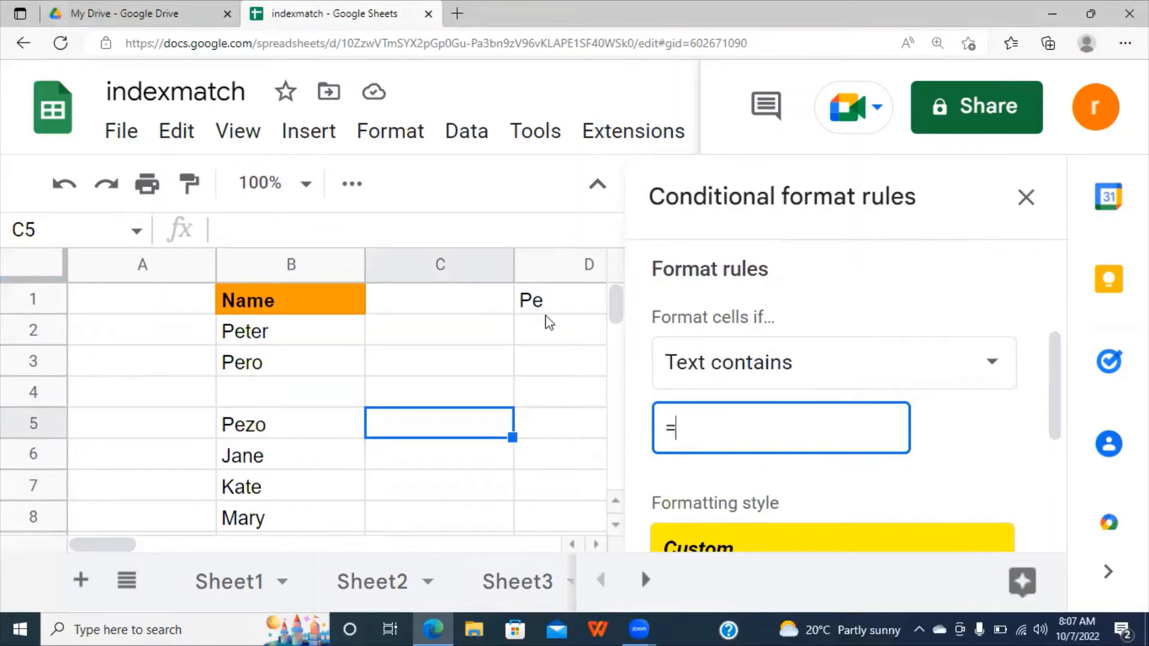
text($)
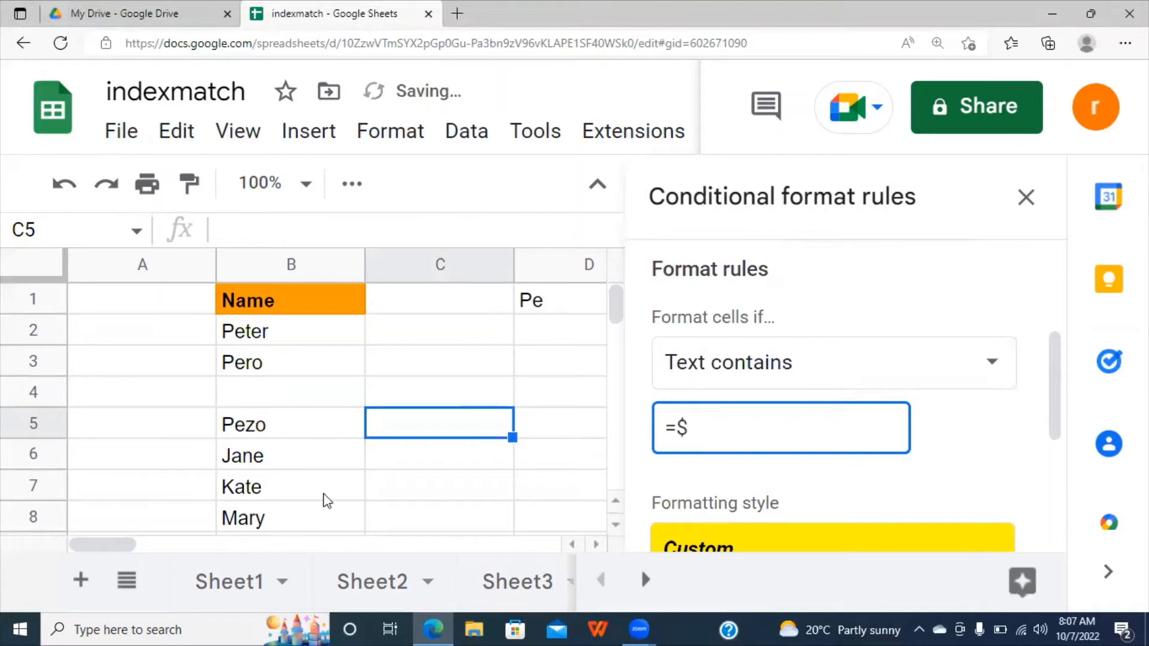
text(D1)
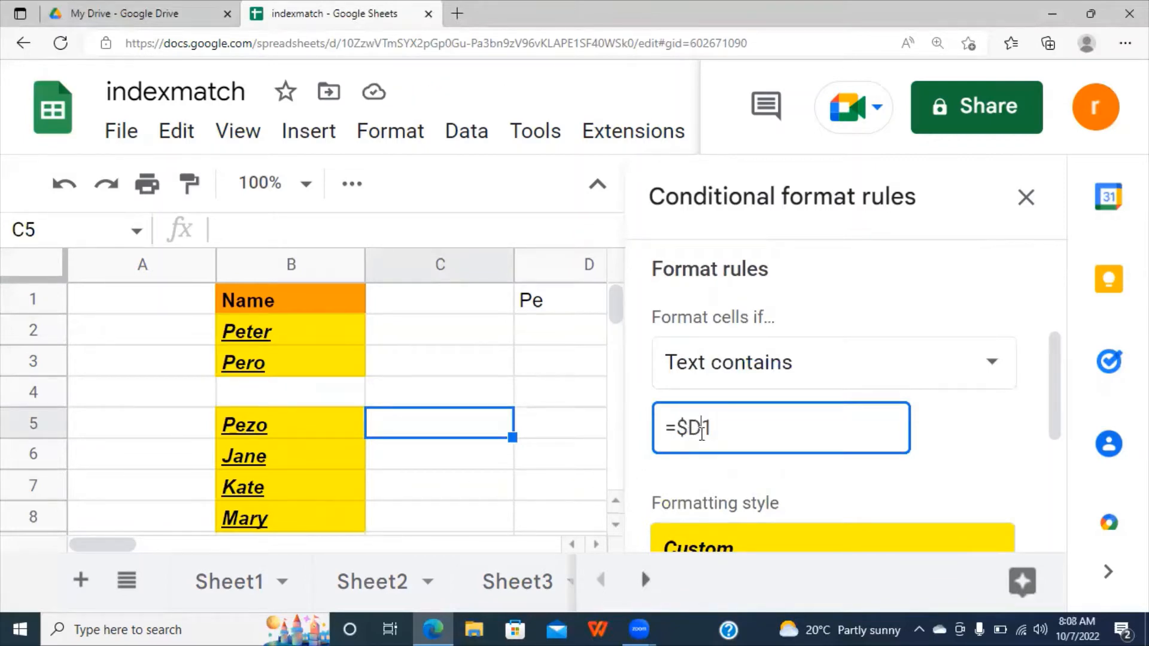
click(701, 429)
text($)
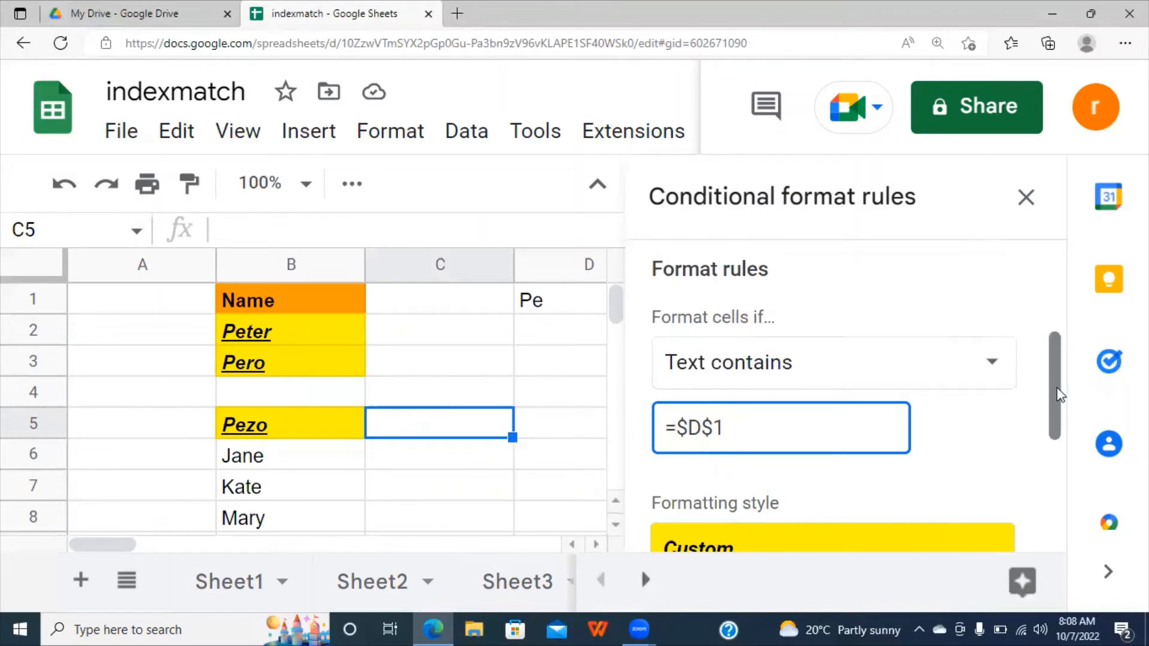
drag(1051, 397, 1051, 482)
click(966, 483)
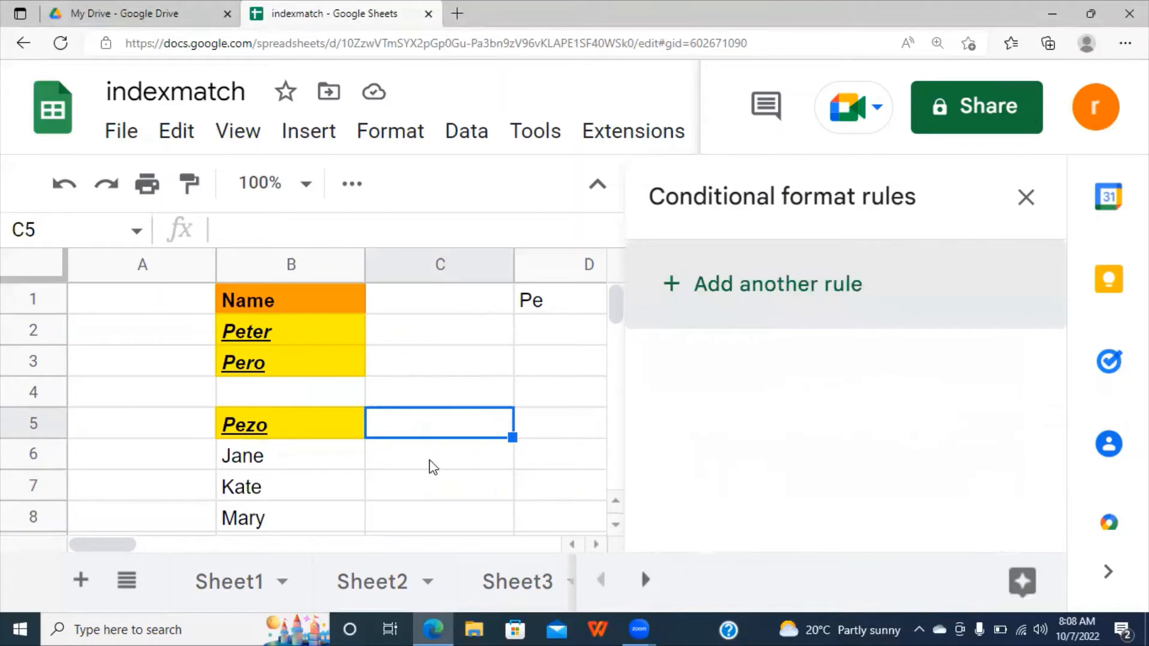
Check each entry in the Name column against the Text contains rule
click(340, 461)
click(287, 335)
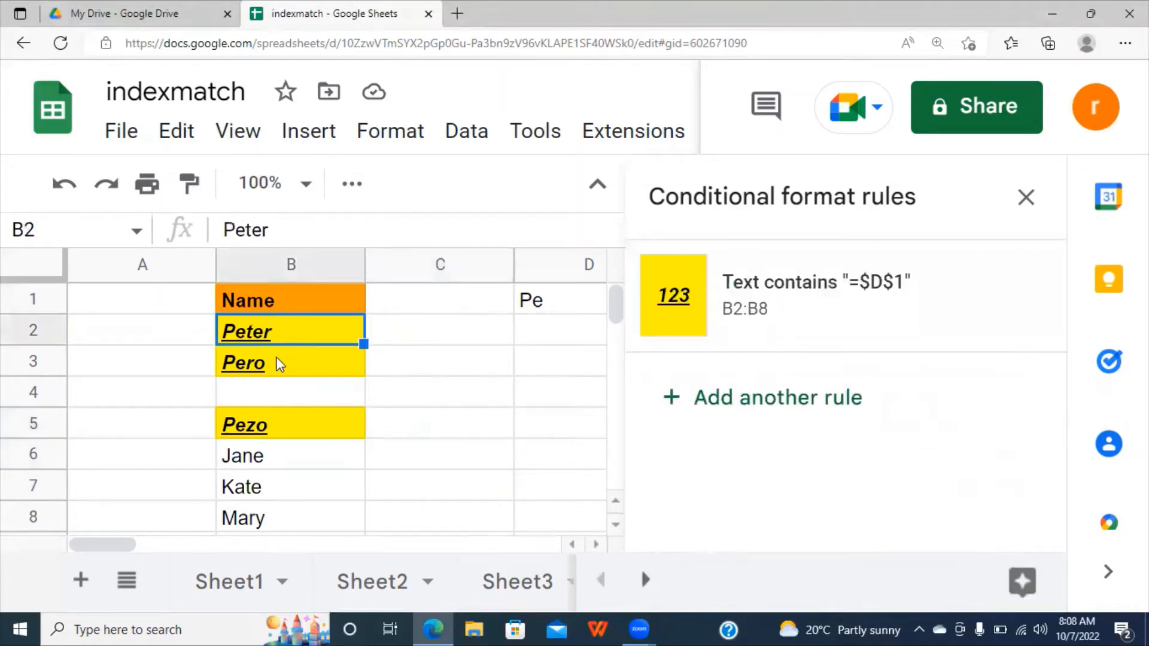
click(288, 371)
click(267, 424)
click(255, 454)
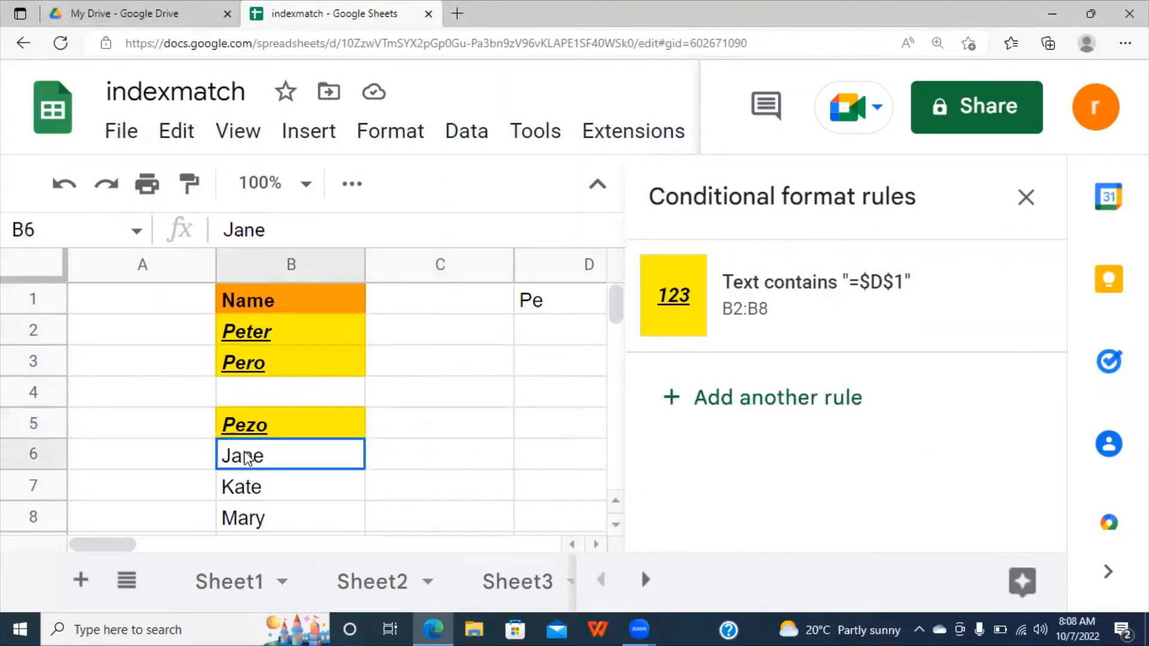
click(247, 490)
click(243, 512)
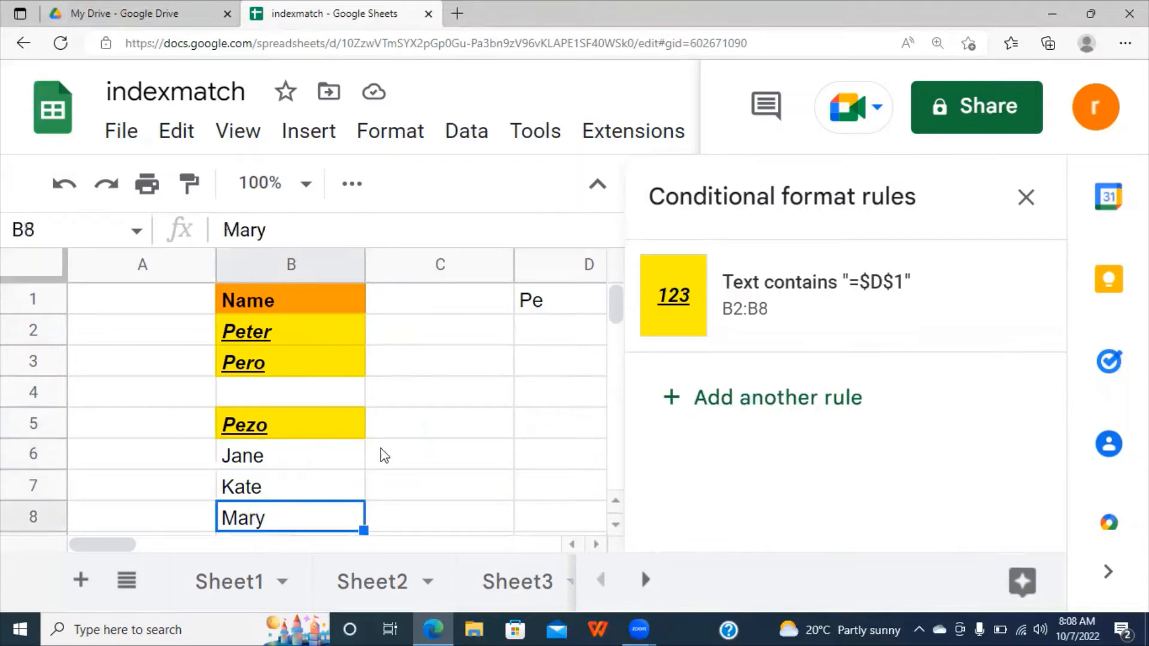
Close the conditional format rules and test the rule by choosing t, ja and finally ne in cell D1
click(1026, 197)
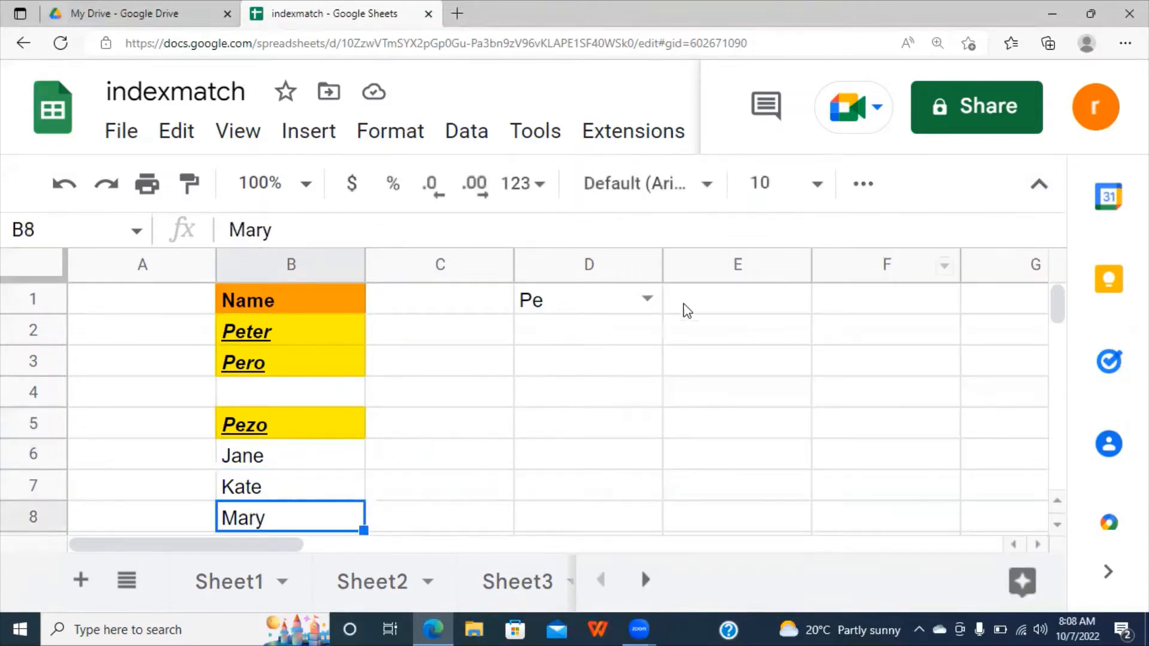
click(647, 299)
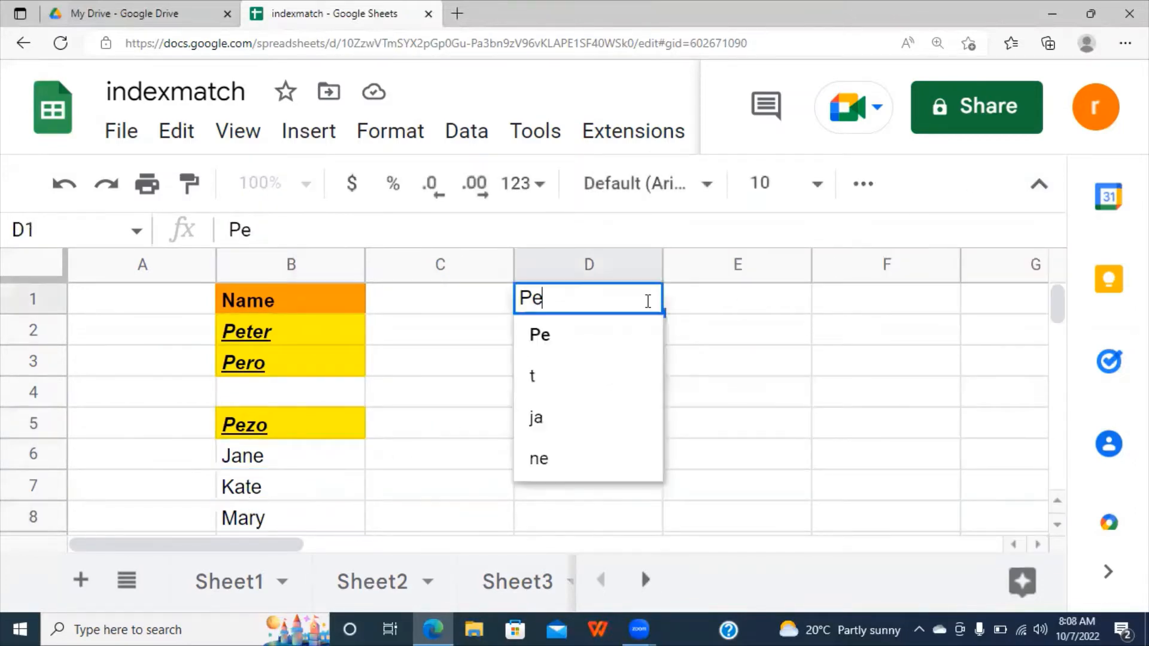
click(554, 388)
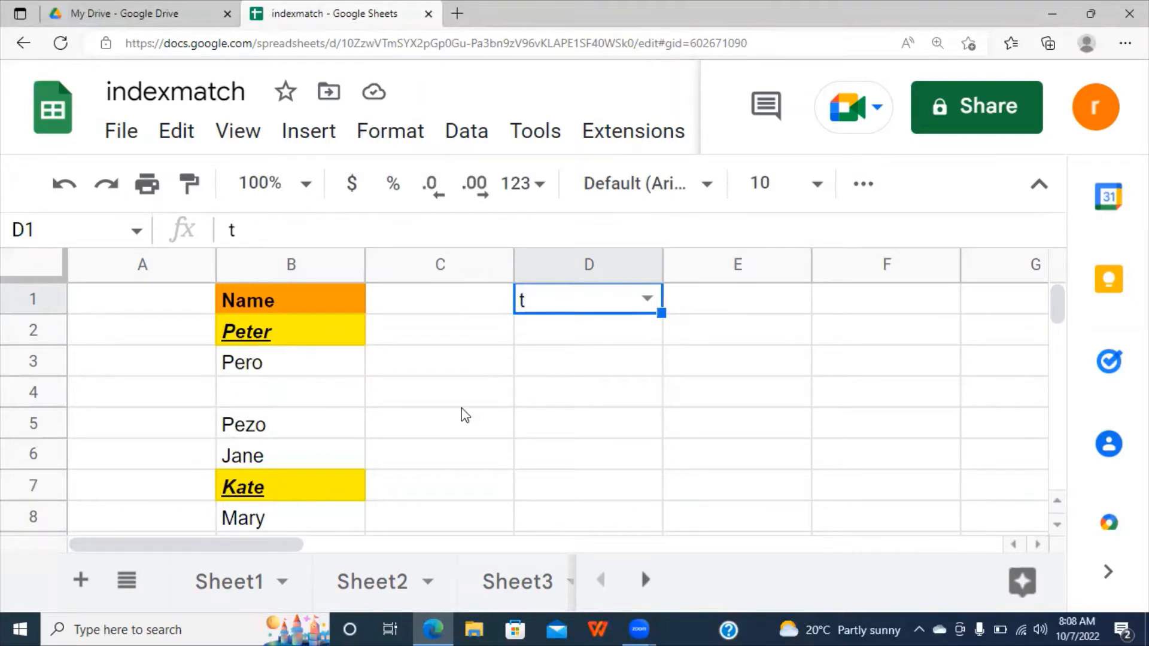
click(648, 299)
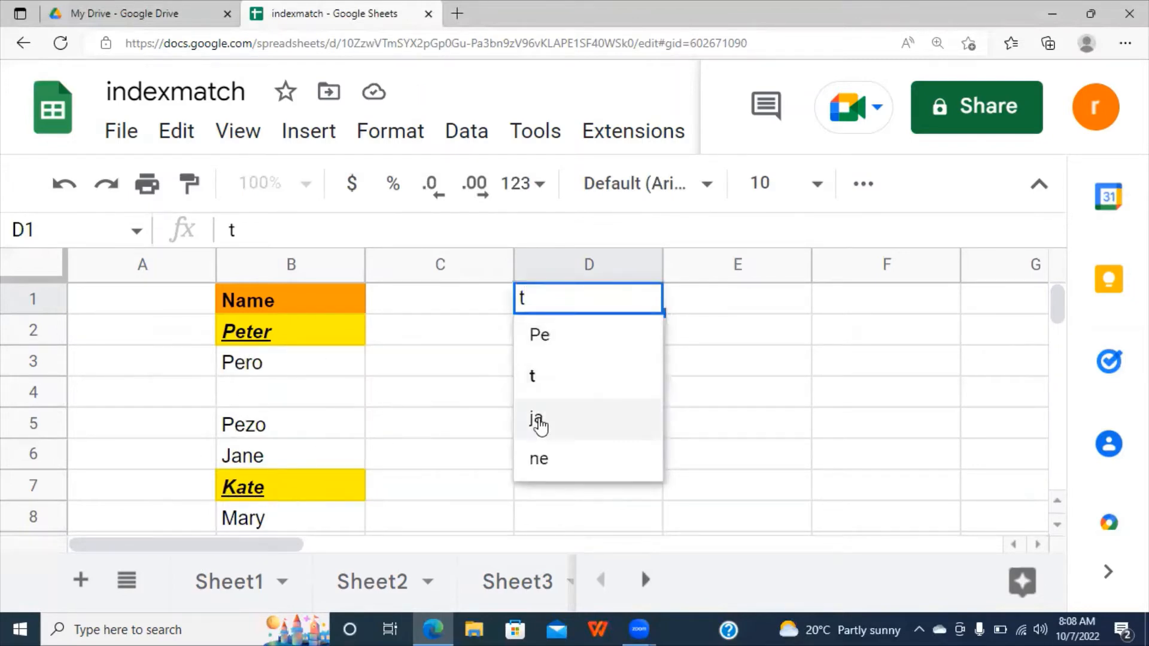
click(555, 427)
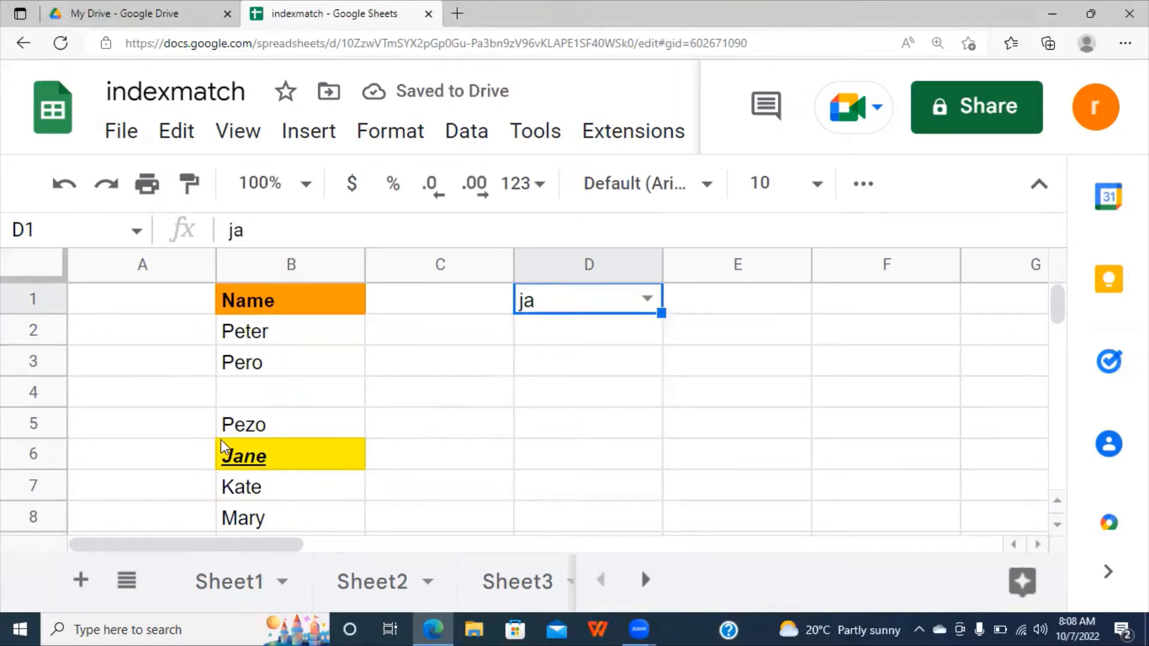
click(651, 298)
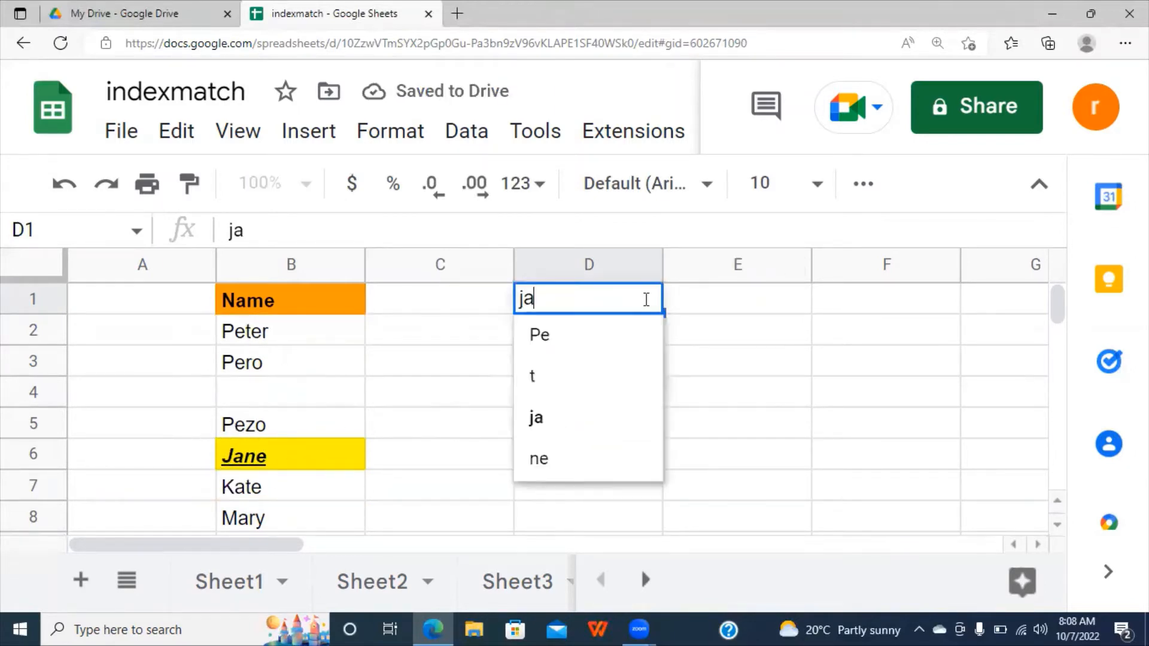
click(547, 461)
click(439, 423)
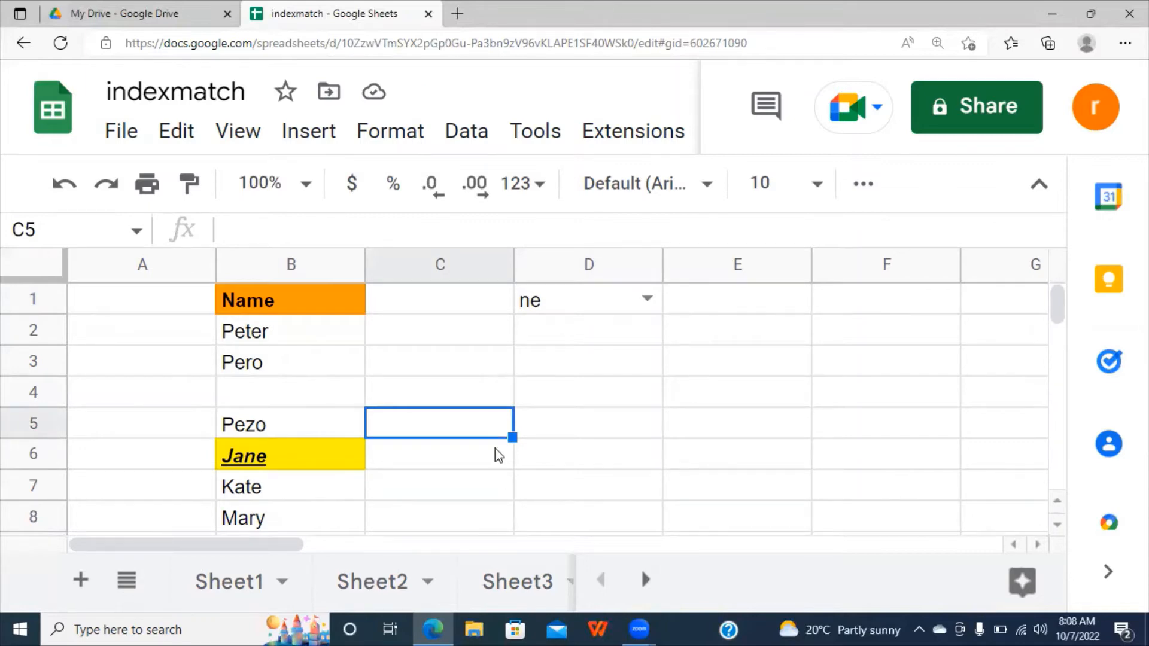
Switch to the numbers sheet
click(645, 580)
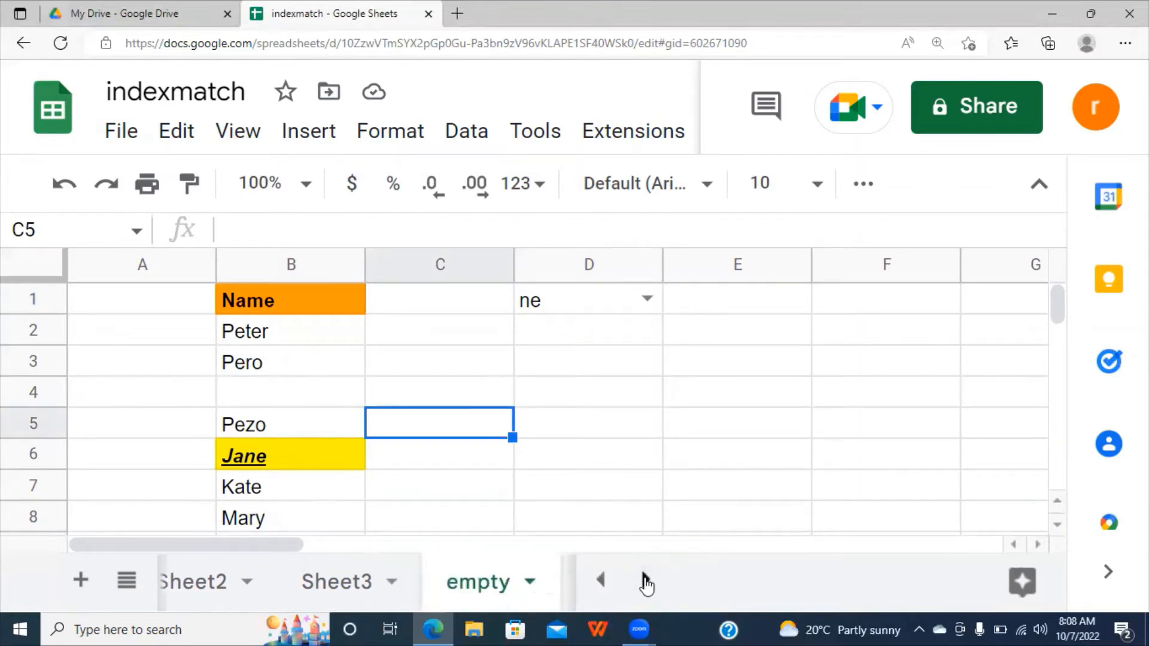
click(646, 580)
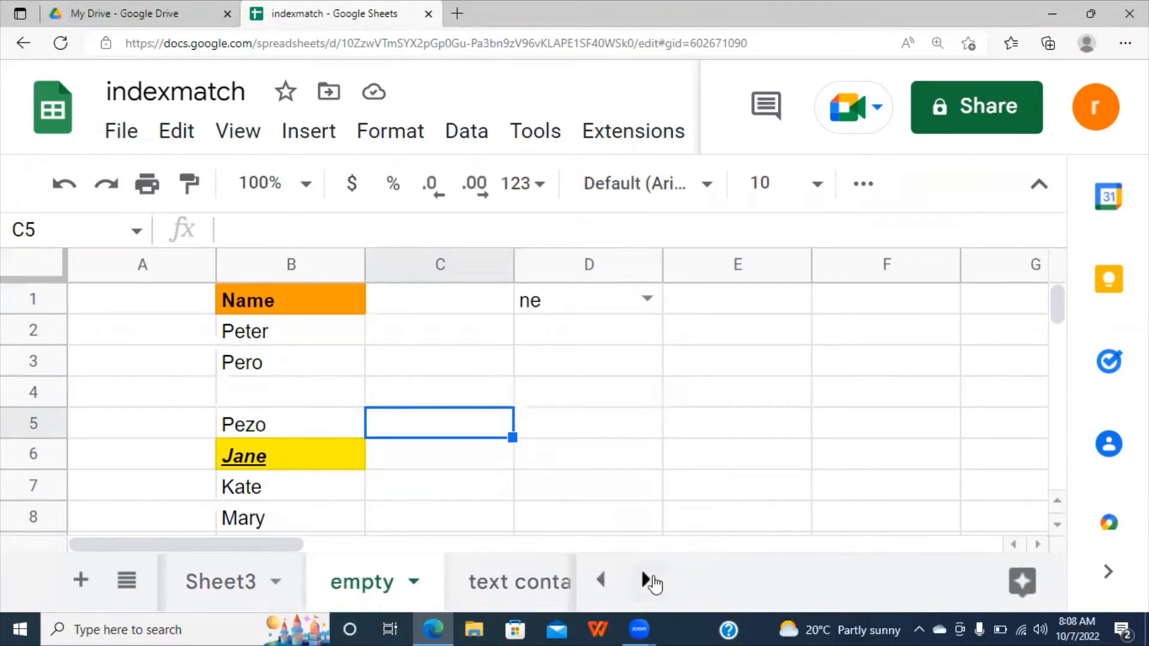
click(647, 580)
click(646, 581)
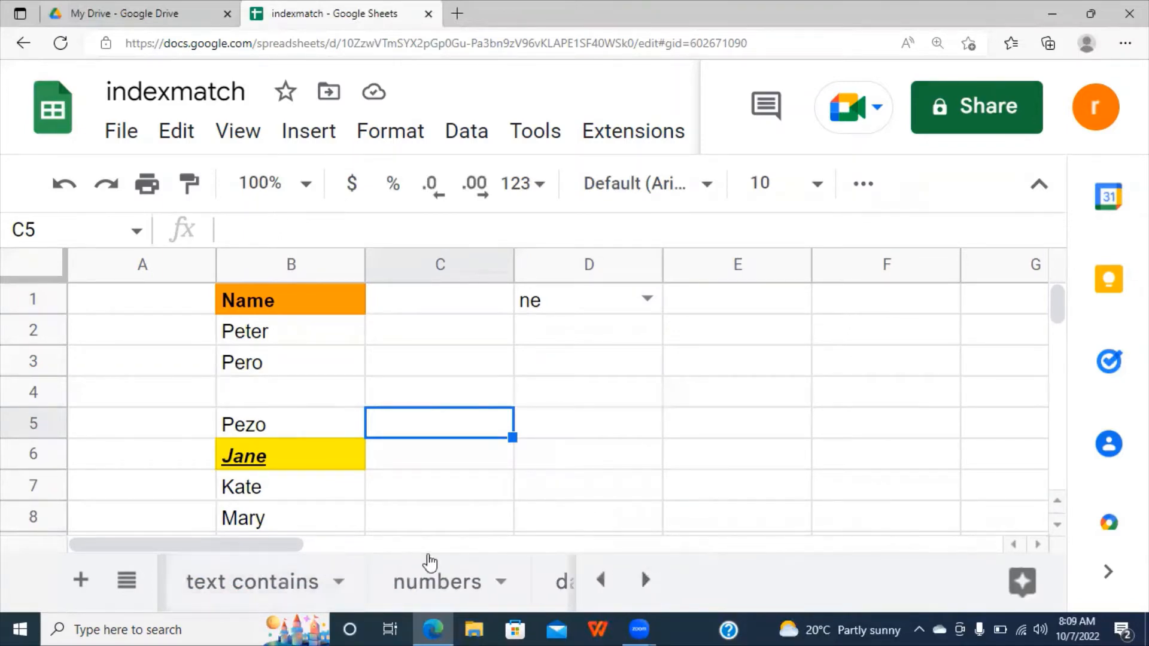
click(431, 581)
click(584, 406)
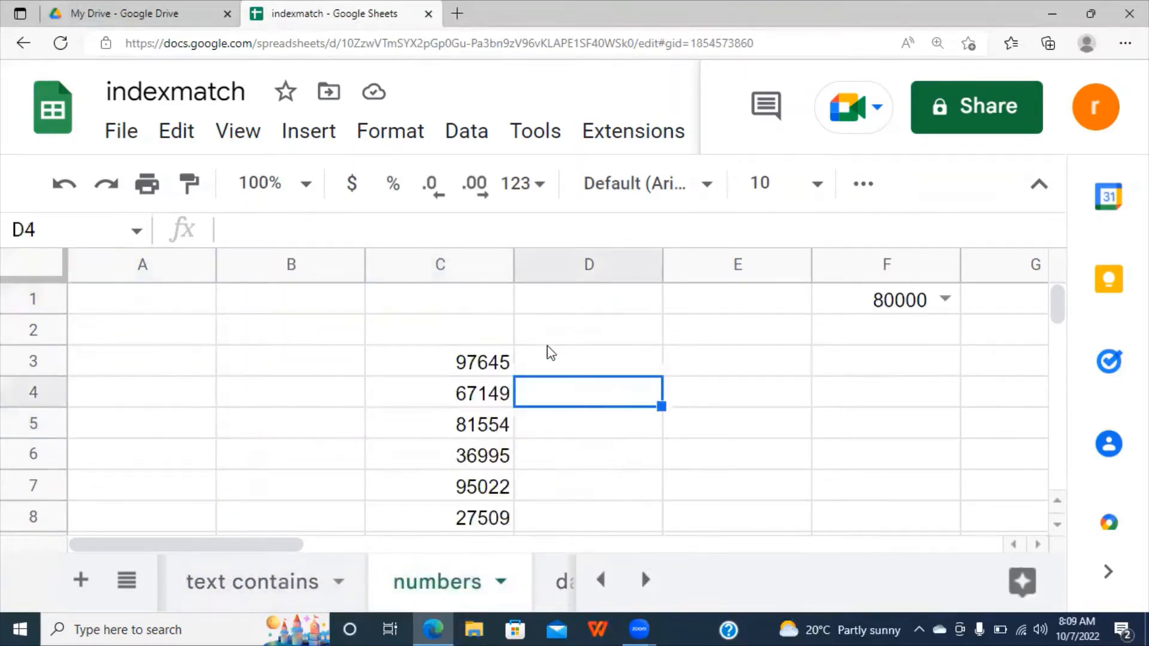
click(525, 340)
click(617, 433)
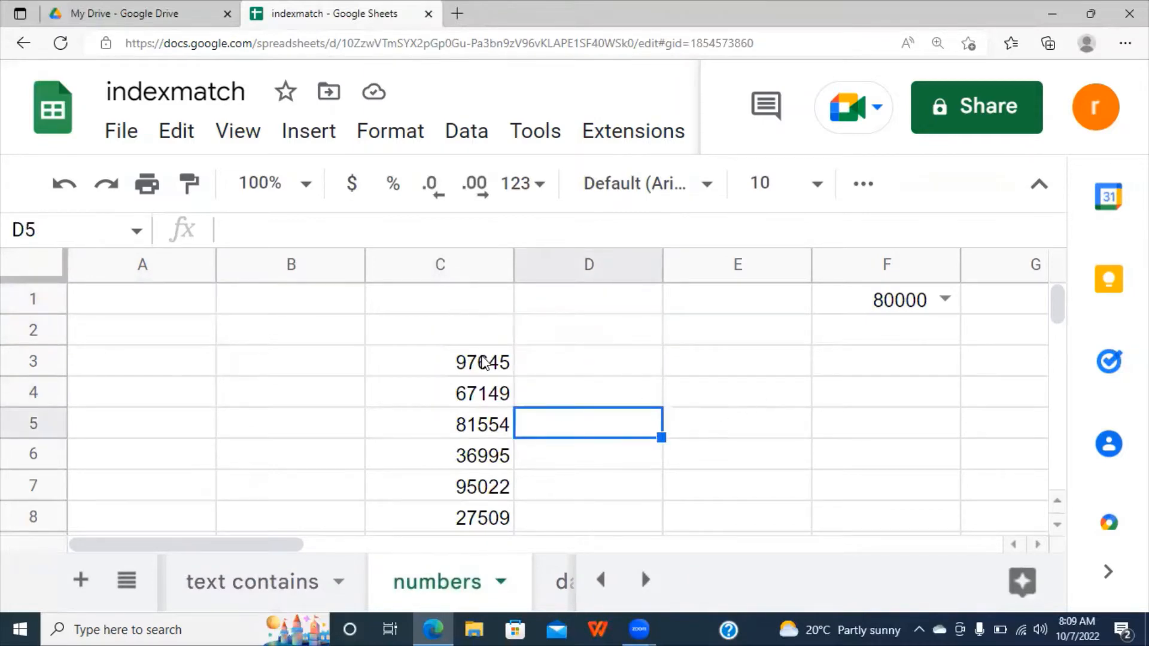
drag(482, 362, 492, 532)
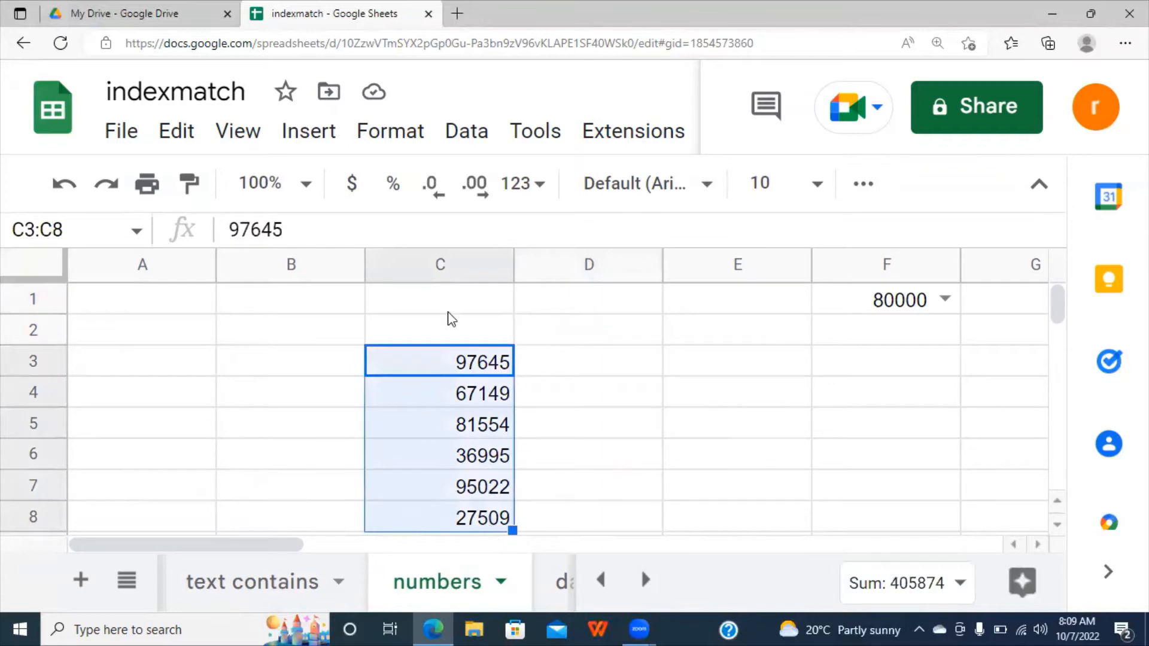
click(391, 138)
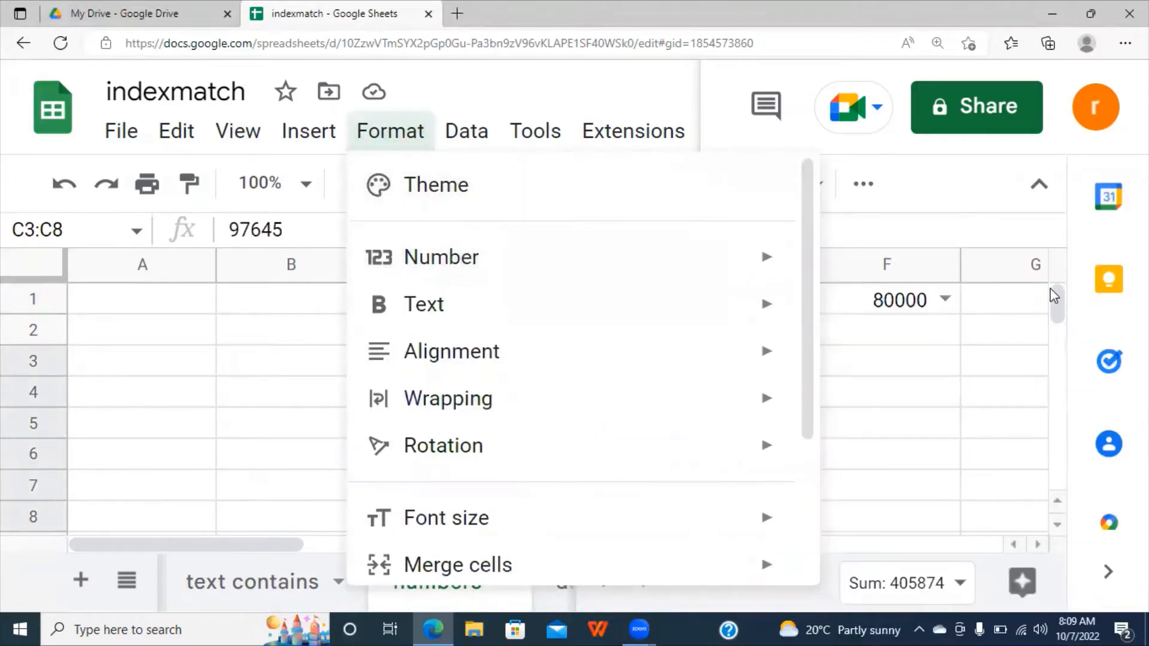
drag(804, 308, 802, 456)
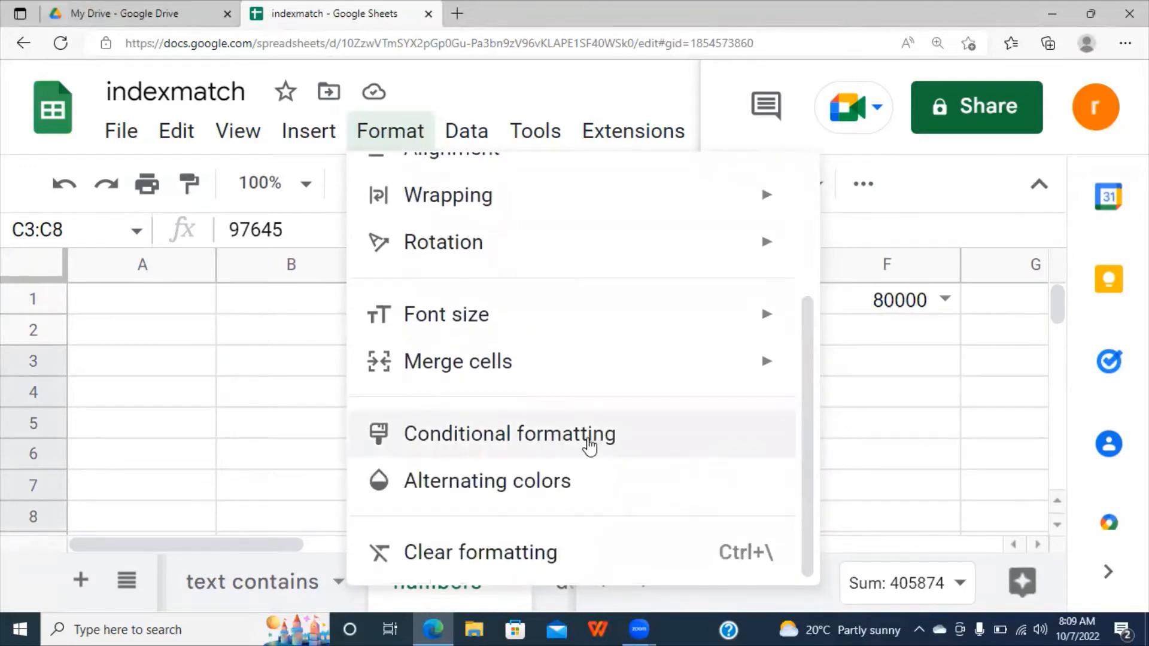
click(321, 398)
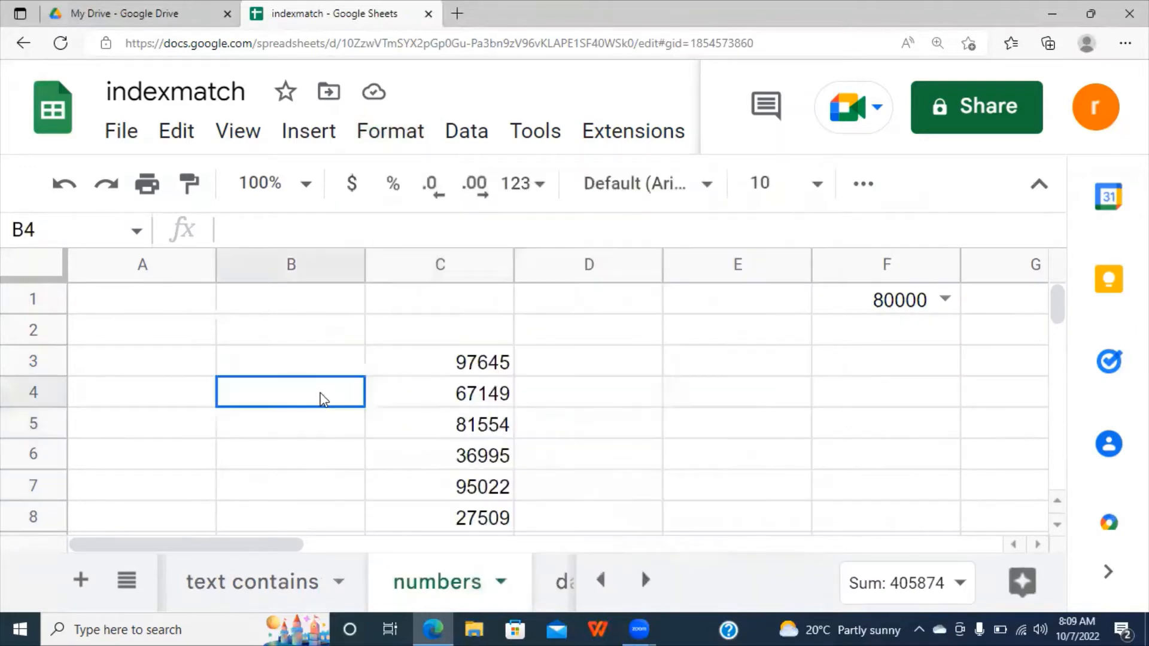
Start a formula in cell D3 with a reference to C3
click(618, 360)
click(690, 366)
click(609, 360)
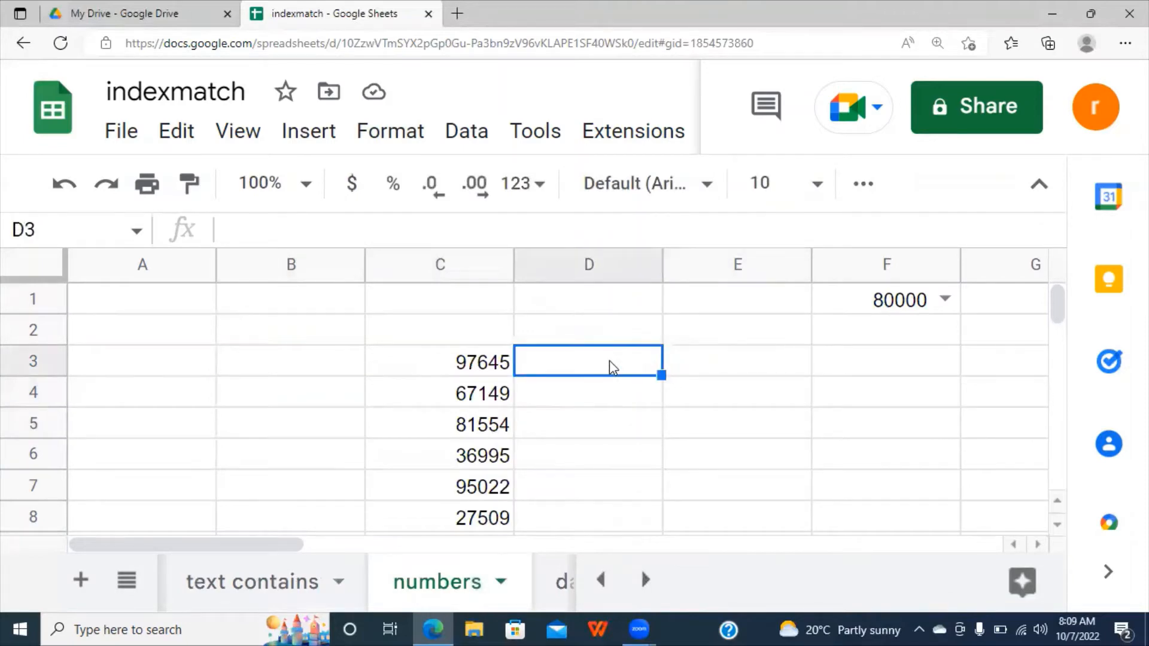
text(=)
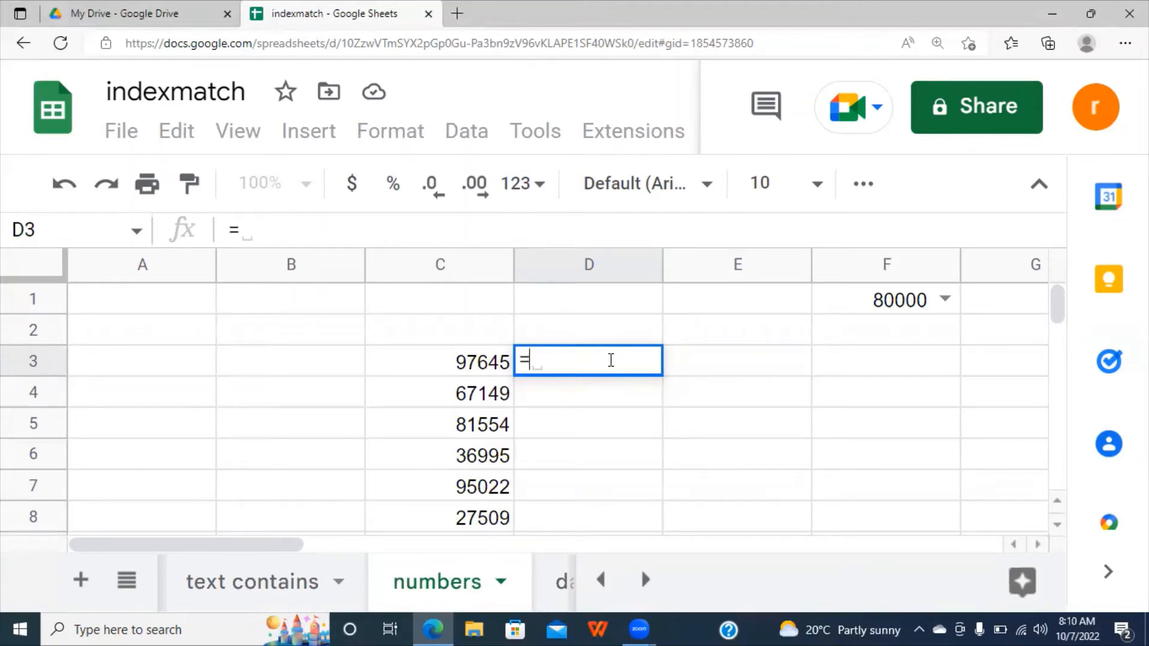
click(489, 366)
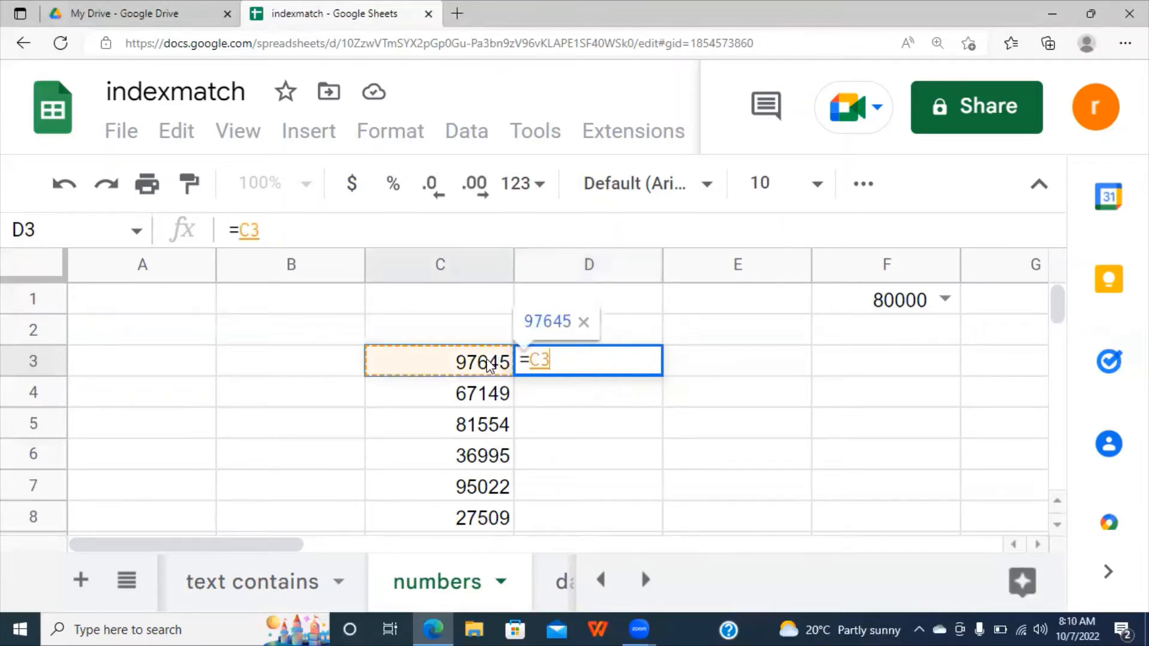
drag(490, 367, 537, 337)
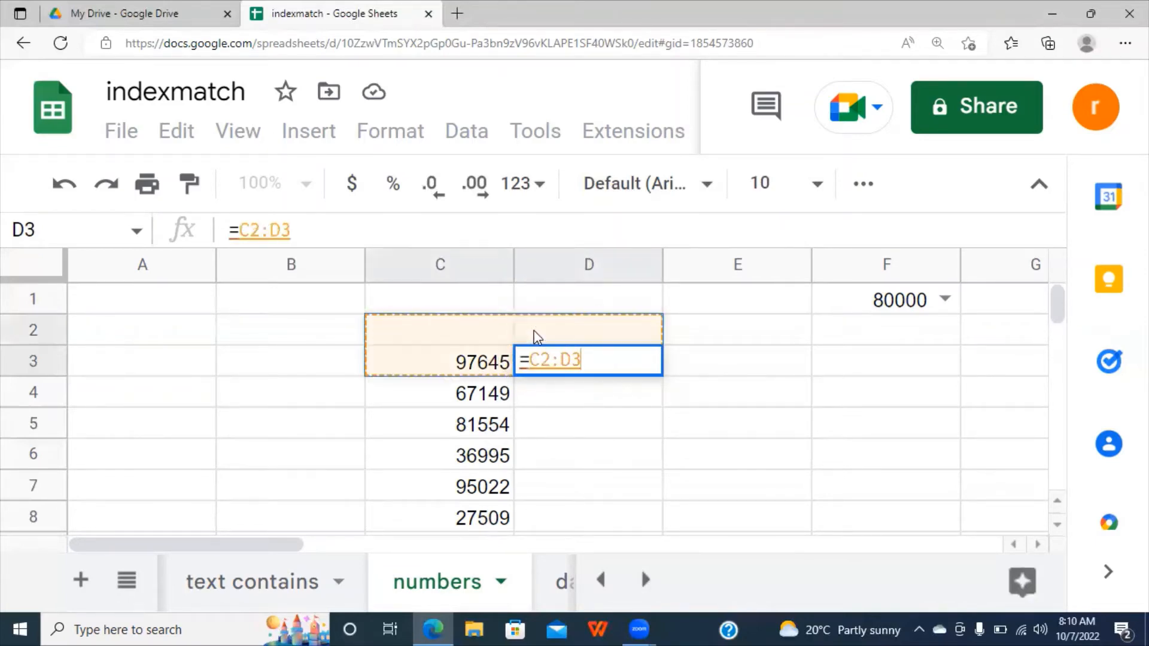
text(>)
key(BackSpace)
key(BackSpace)
key(BackSpace)
key(BackSpace)
key(BackSpace)
key(BackSpace)
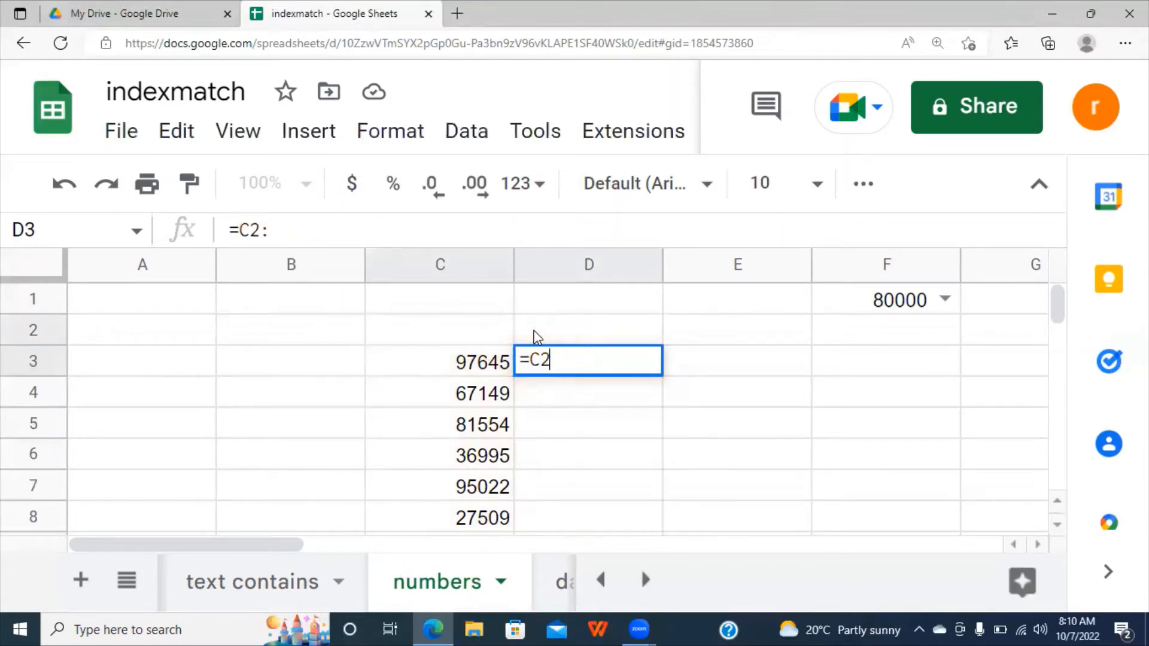
Complete the comparison in D3 as =$C3>$F$1, locking column C and making F1 fully absolute
click(479, 366)
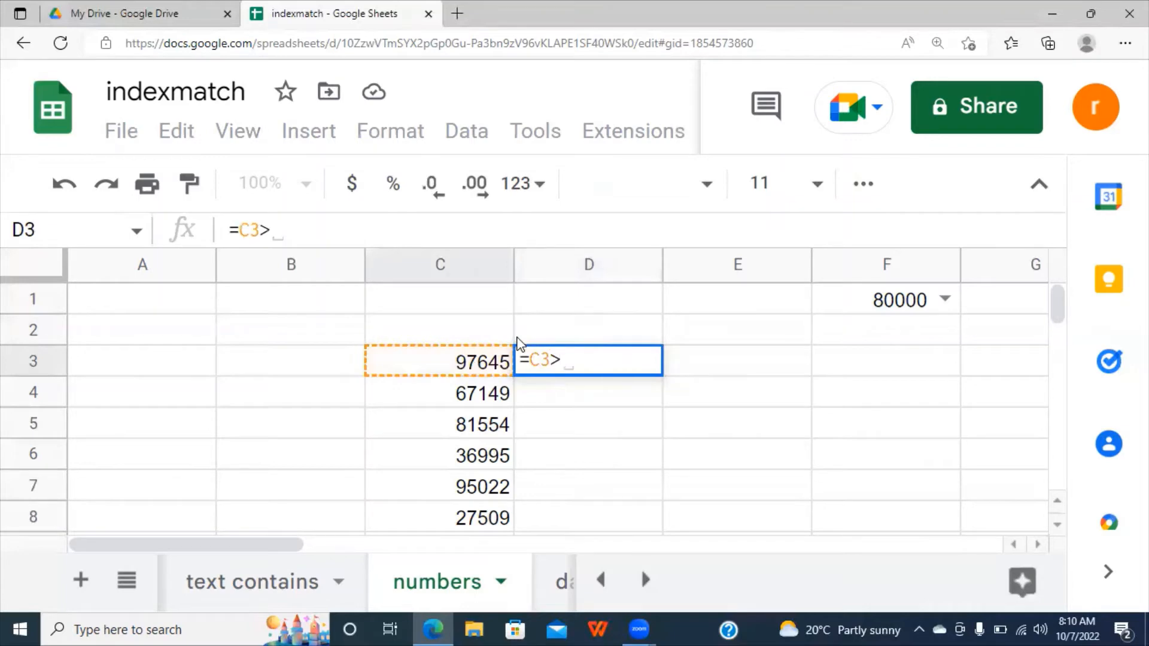
click(885, 301)
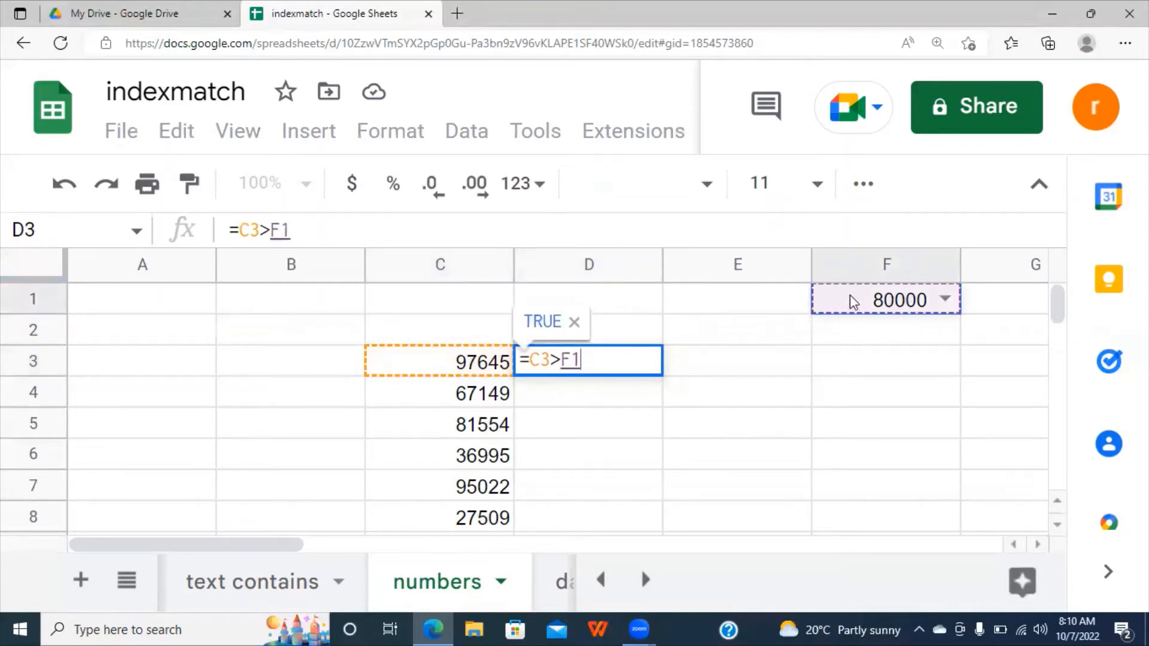
click(531, 362)
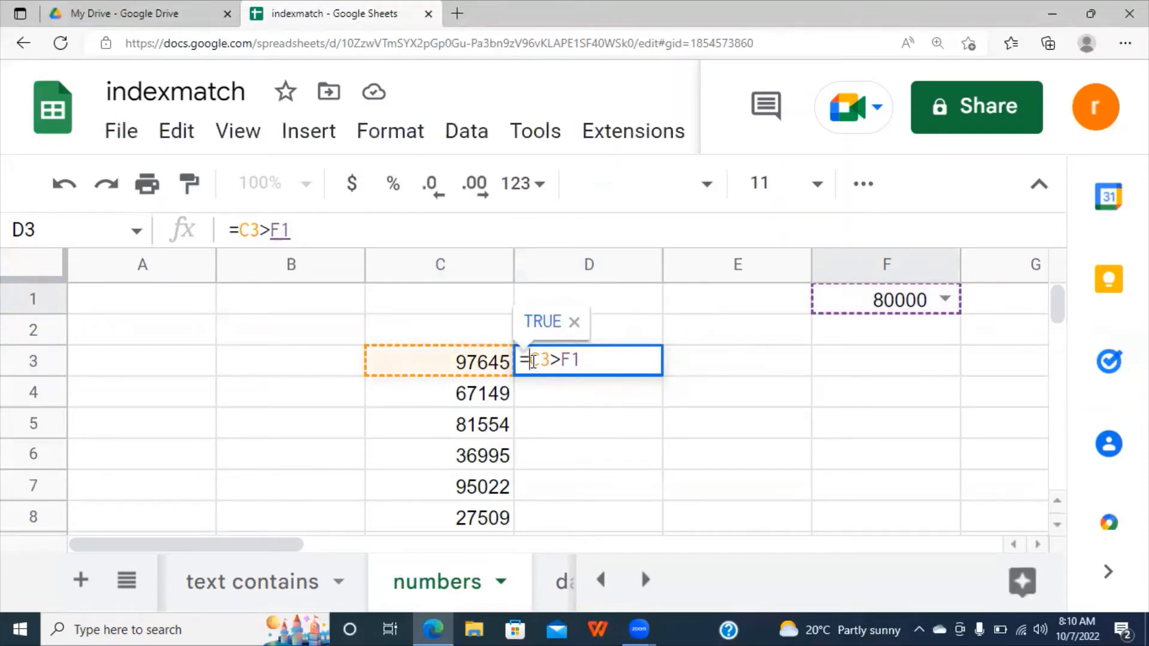
text(4)
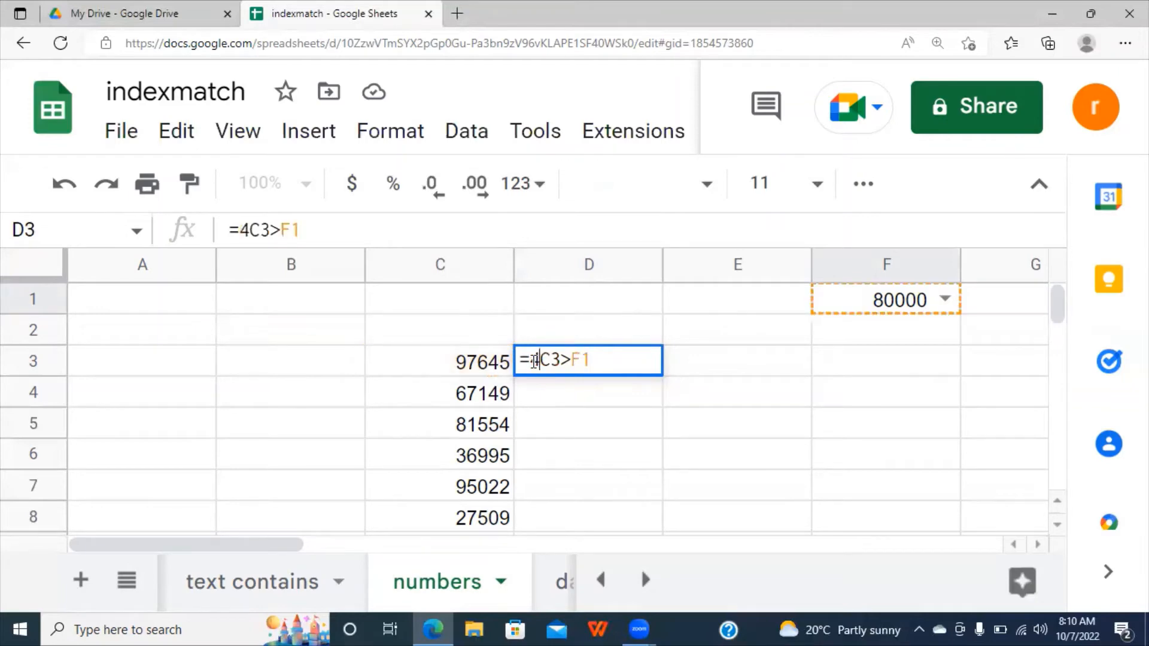
key(BackSpace)
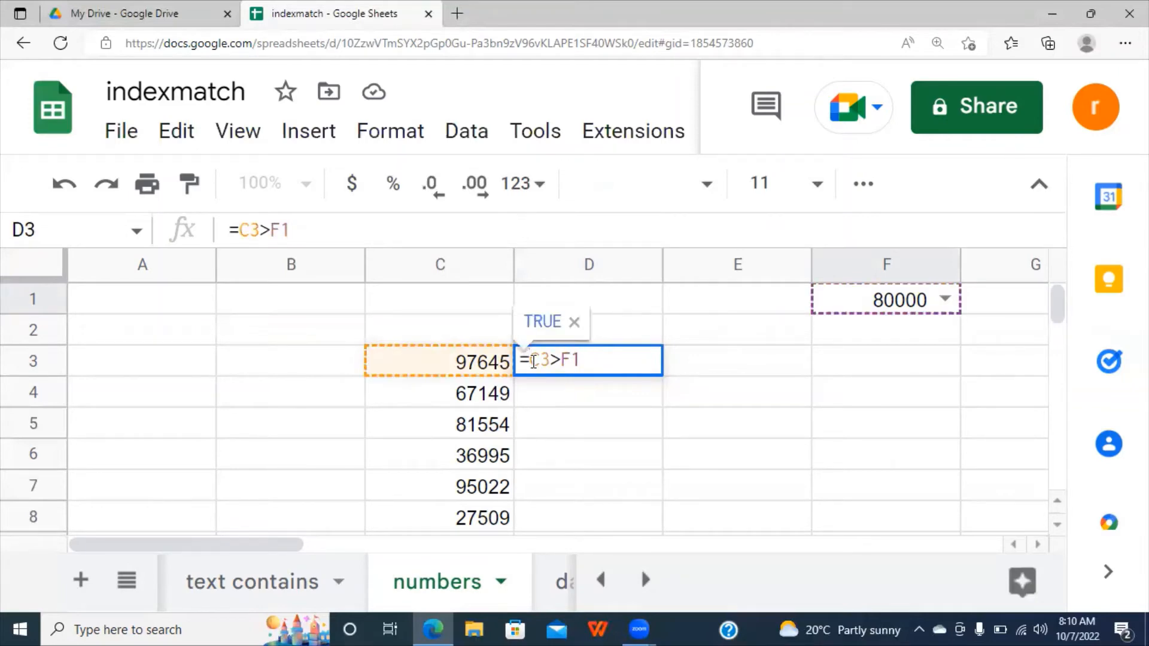
key(F4)
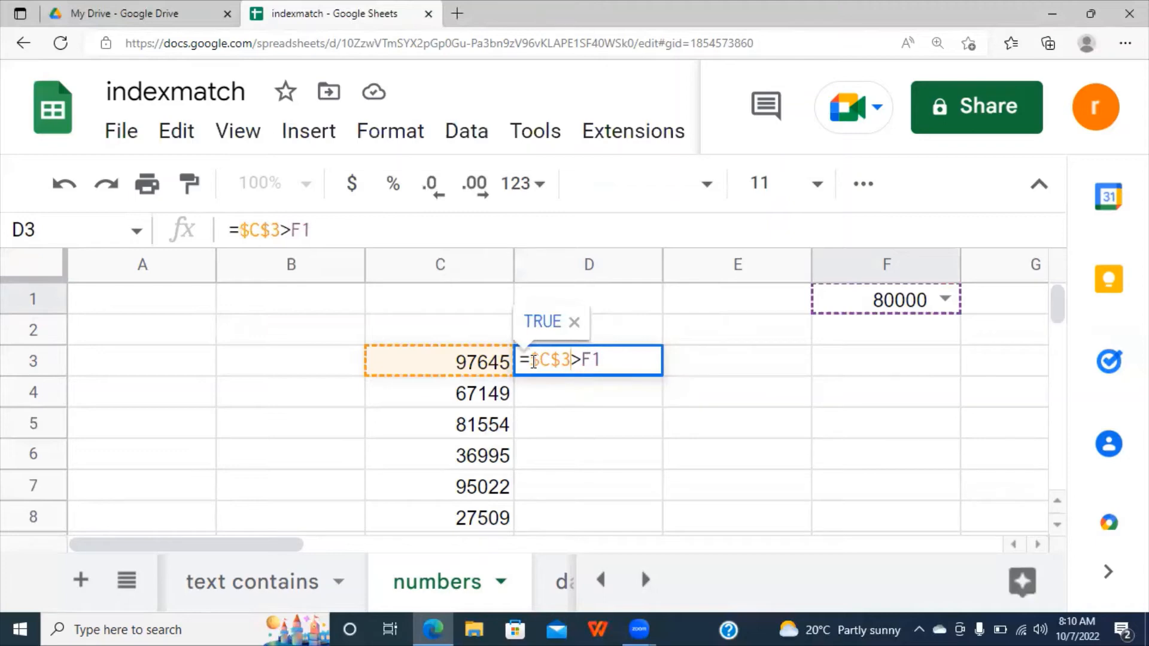
key(F4)
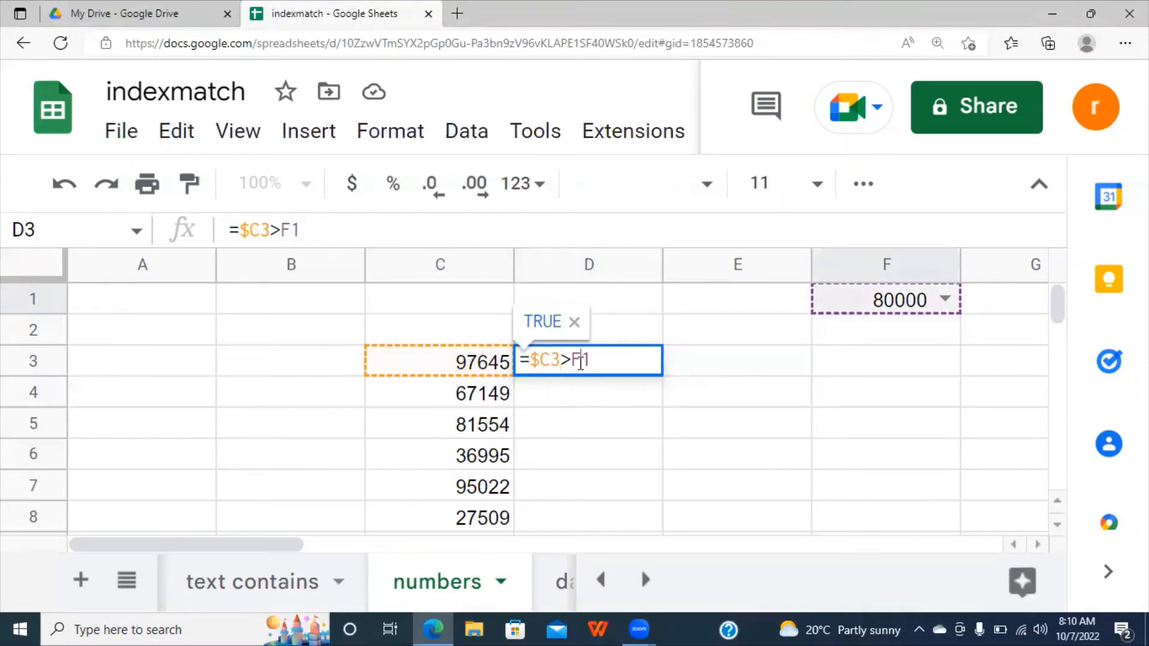
key(F4)
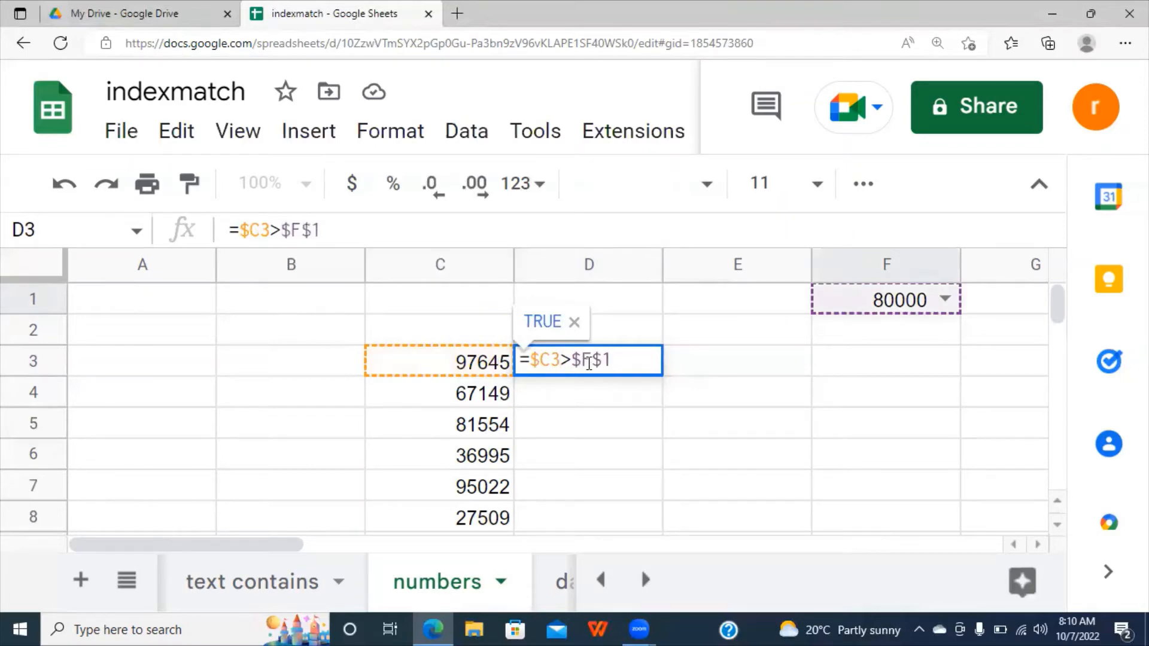
key(Return)
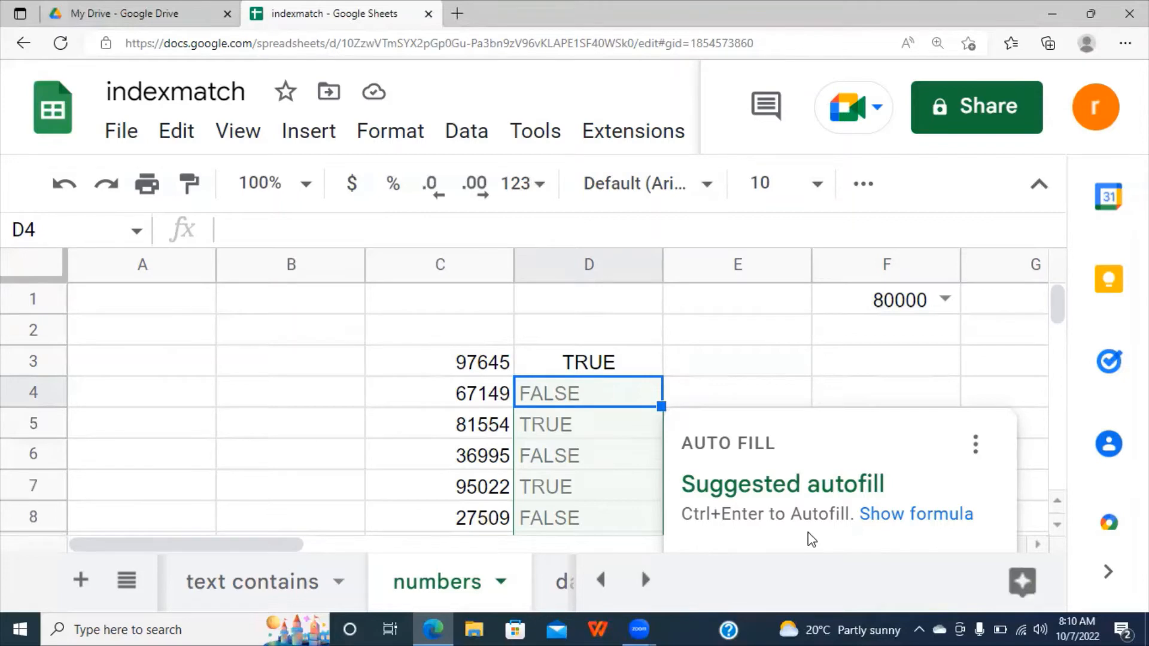
Accept the suggested autofill to extend the comparison formula down column D
key(ctrl+minus)
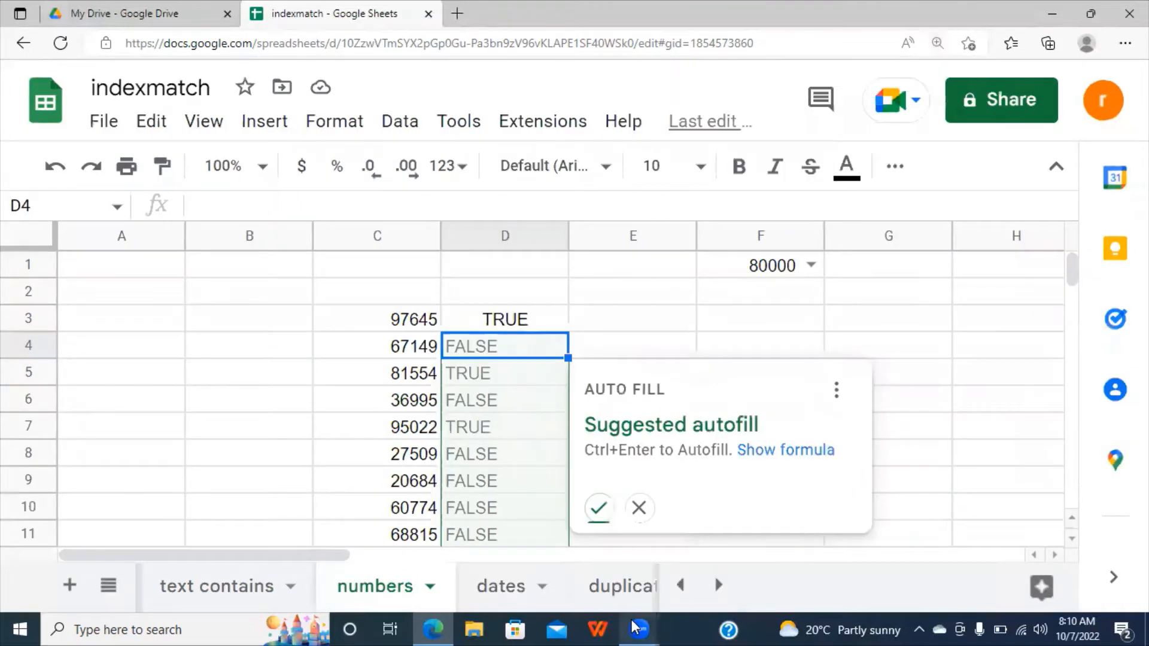
click(600, 509)
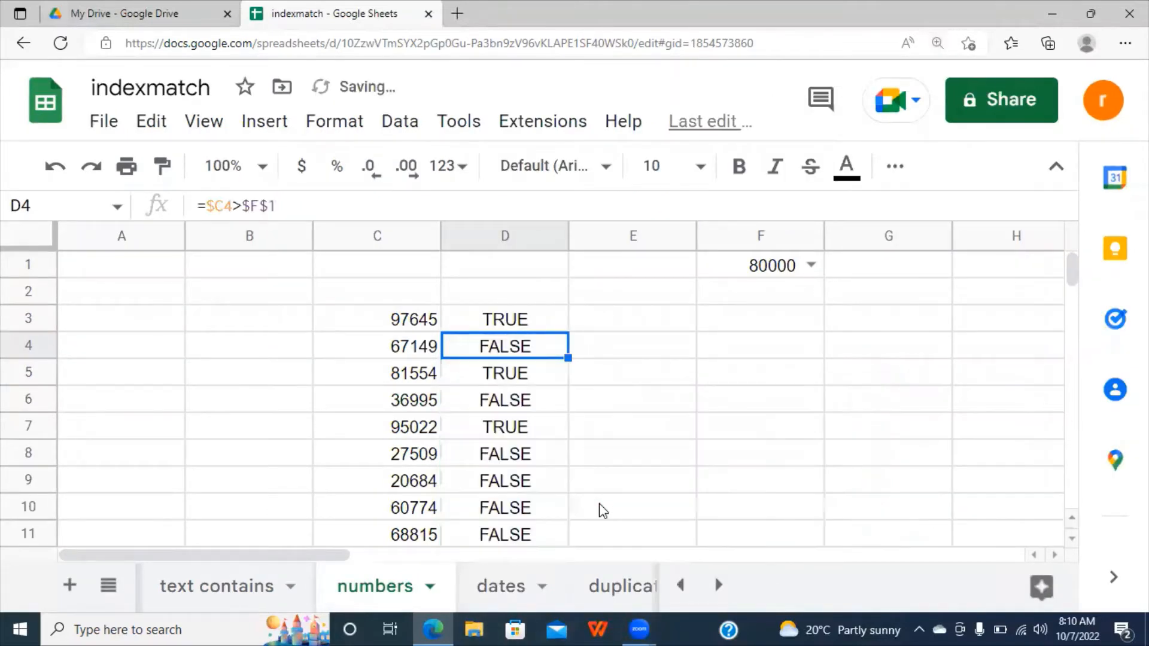
Check the comparison results in column D against the numbers in column C and the threshold in F1
click(487, 405)
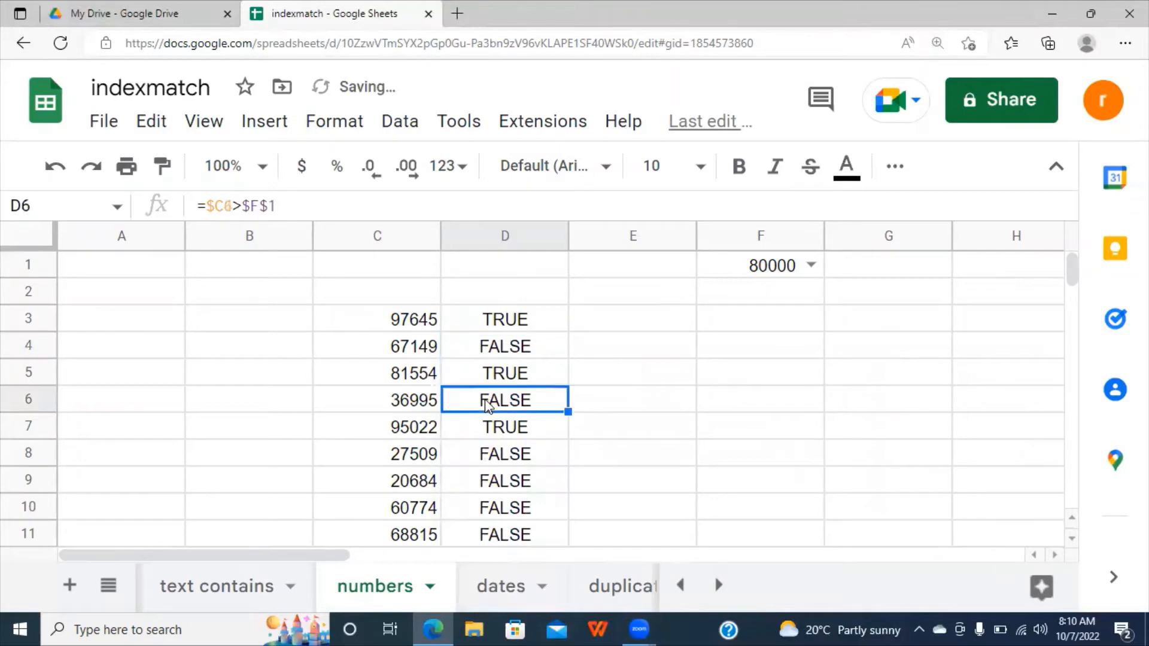
click(446, 353)
drag(404, 325, 508, 326)
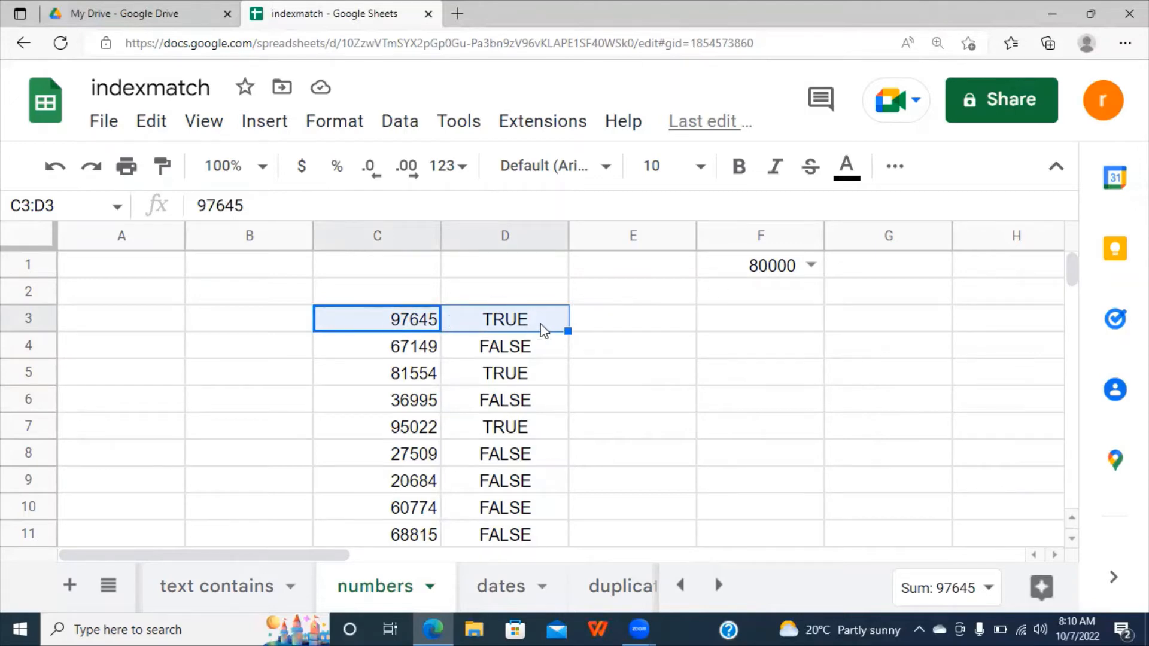
drag(396, 429, 533, 443)
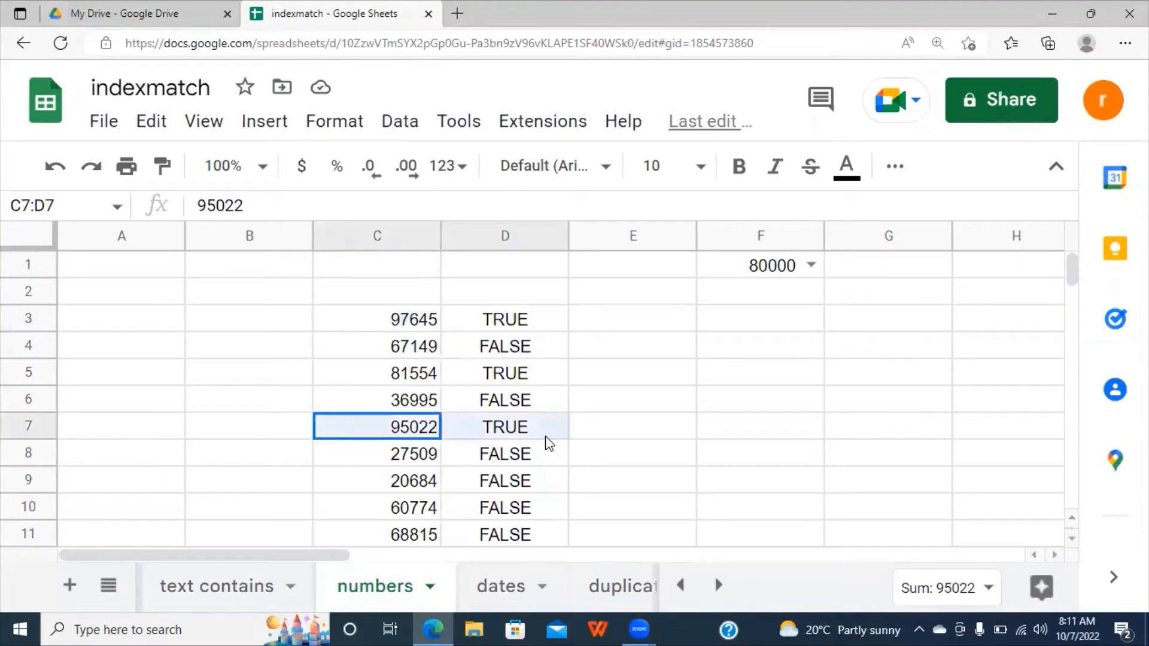
click(386, 464)
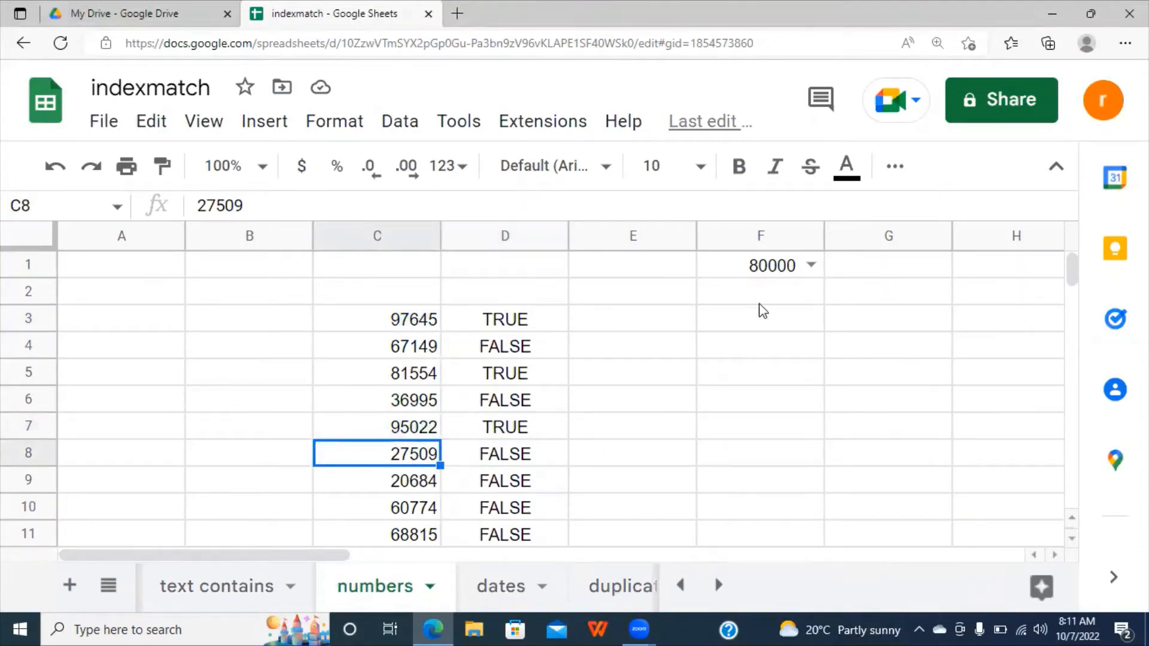
click(524, 459)
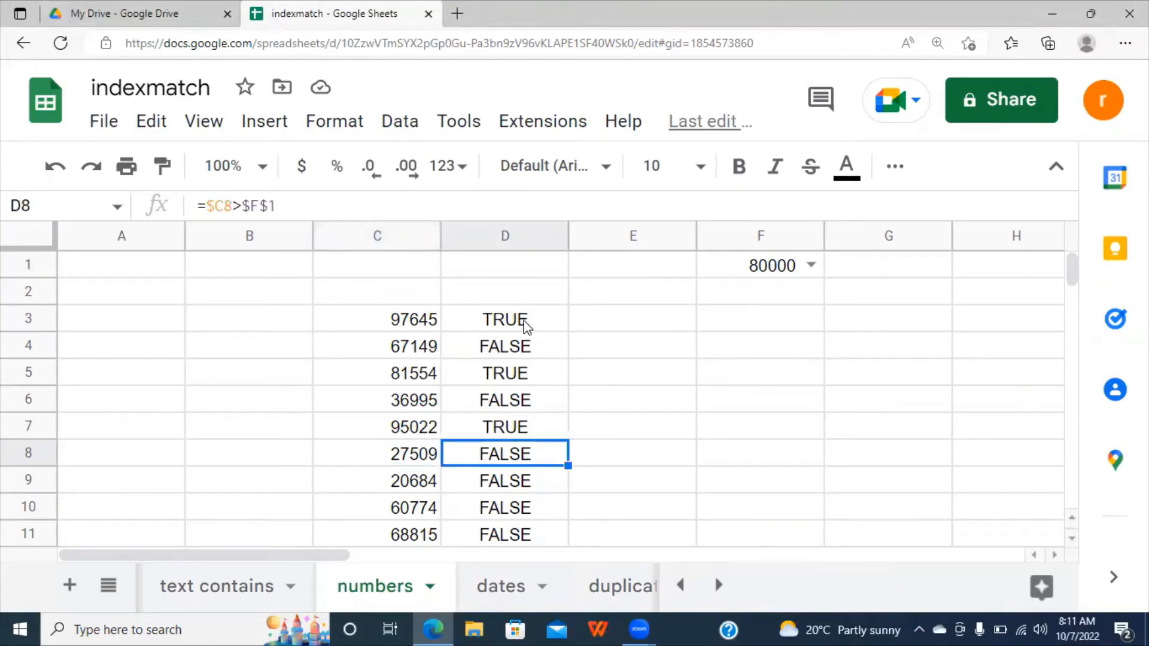
Copy the formula text =$C3>$F$1 from cell D3 and leave the cell unedited
drag(526, 322, 525, 537)
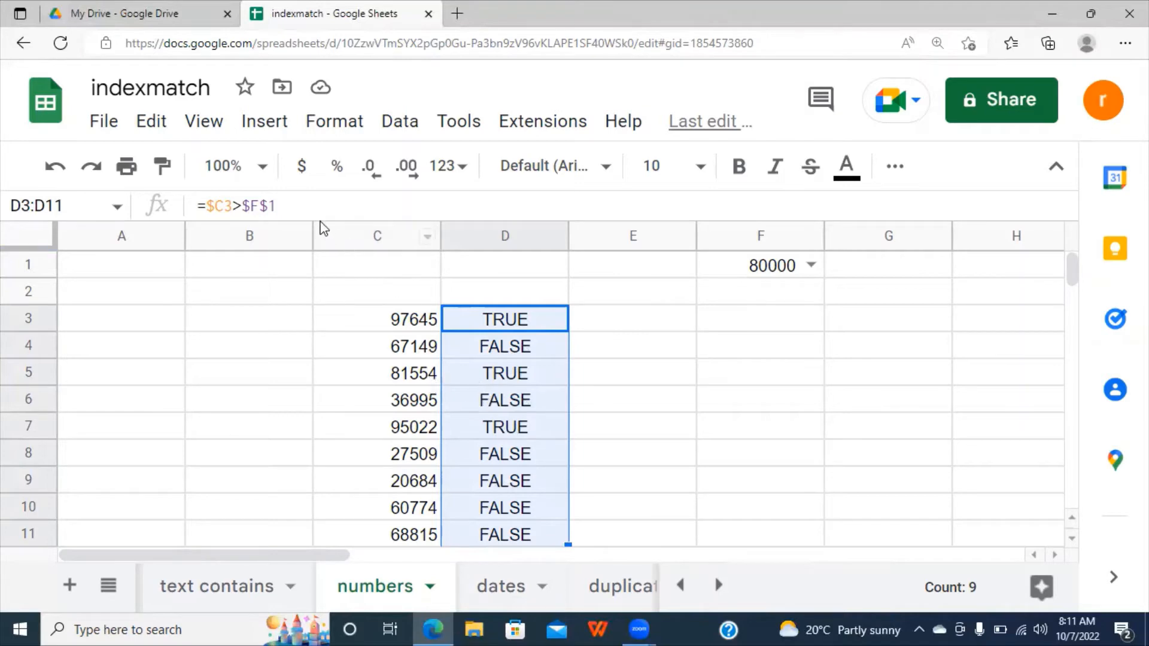
drag(308, 206, 192, 205)
key(ctrl+c)
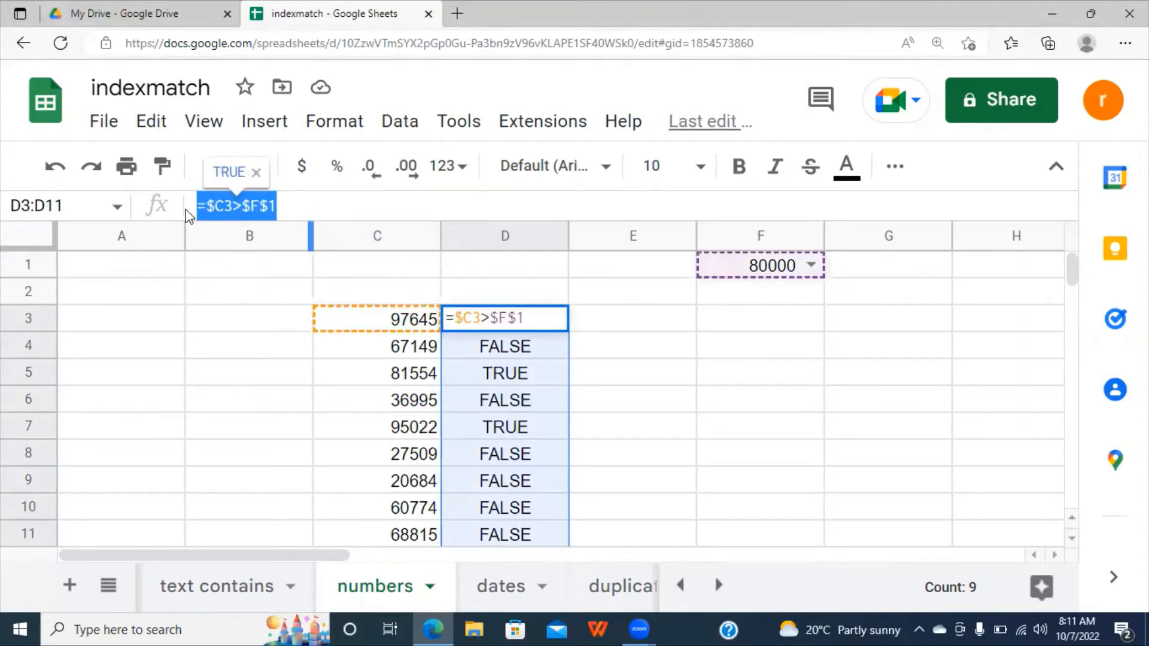
key(Escape)
click(611, 290)
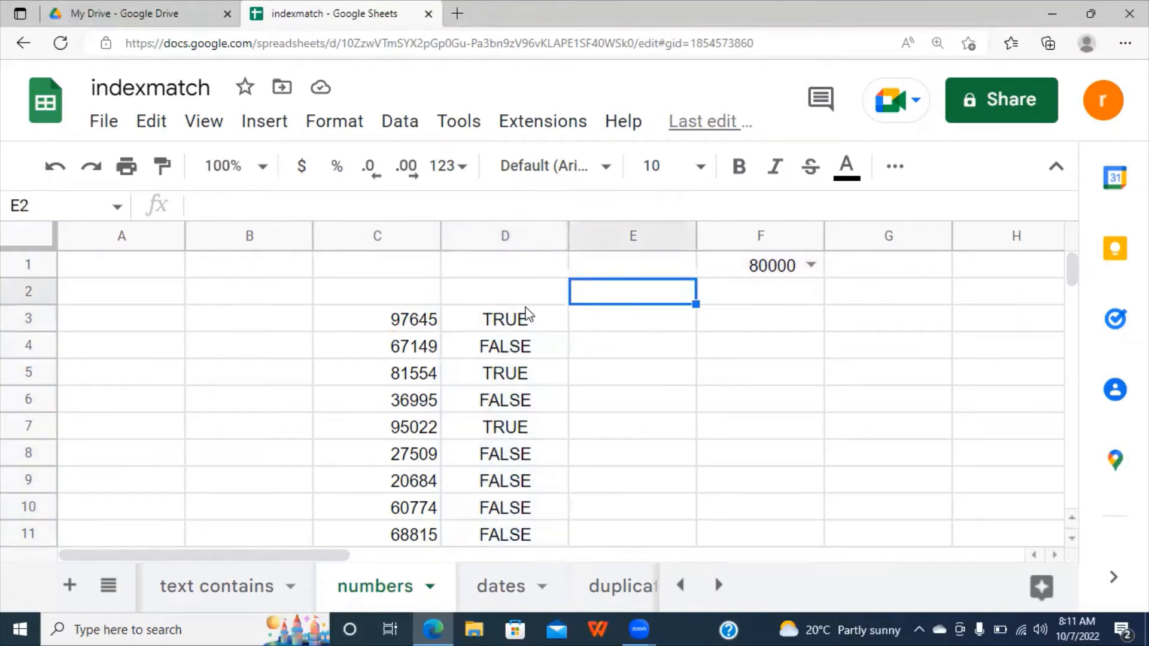
Create a conditional format rule for C3:C11 with the condition Custom formula is
drag(426, 317, 419, 542)
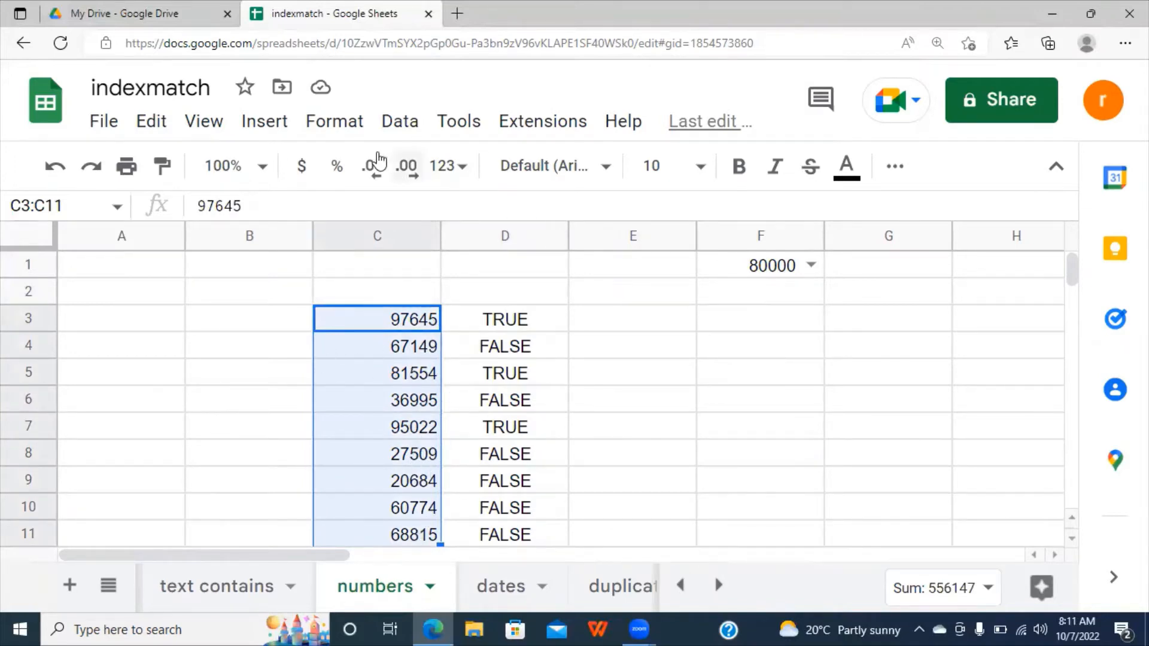
click(347, 129)
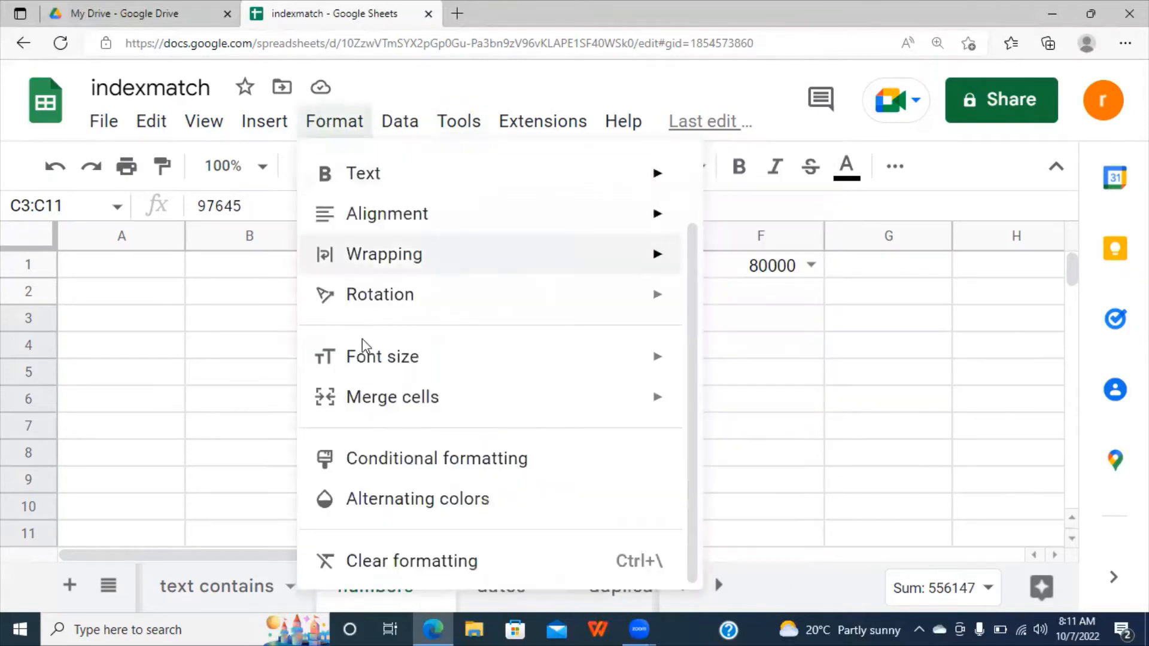
click(378, 460)
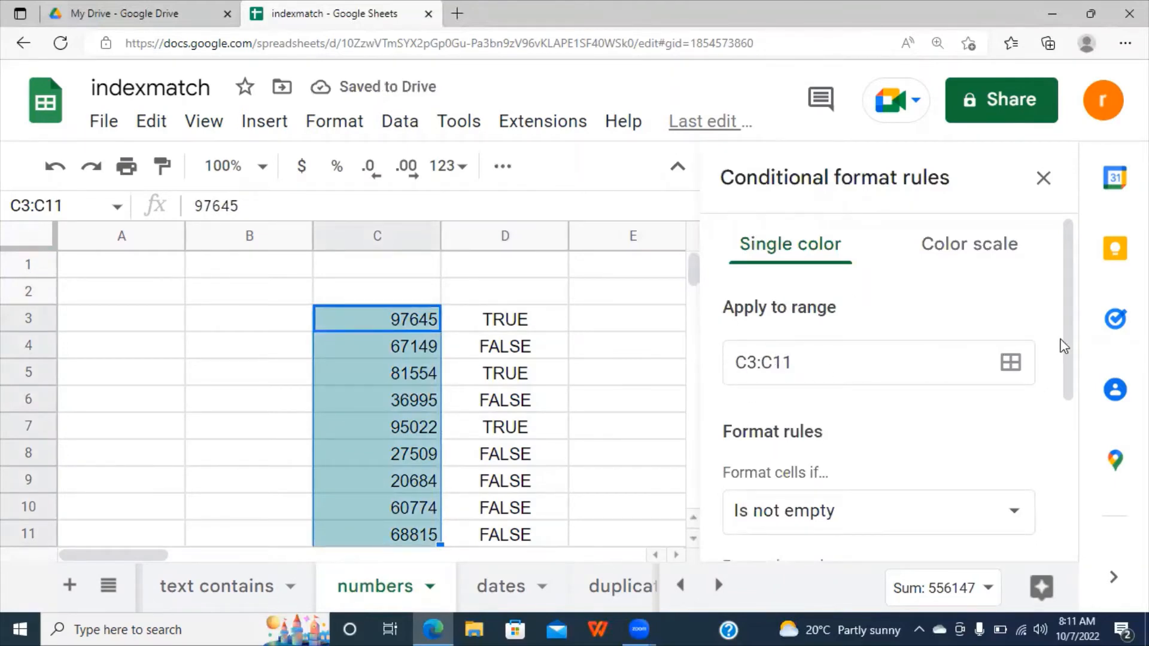
drag(1063, 346, 1063, 427)
click(1013, 361)
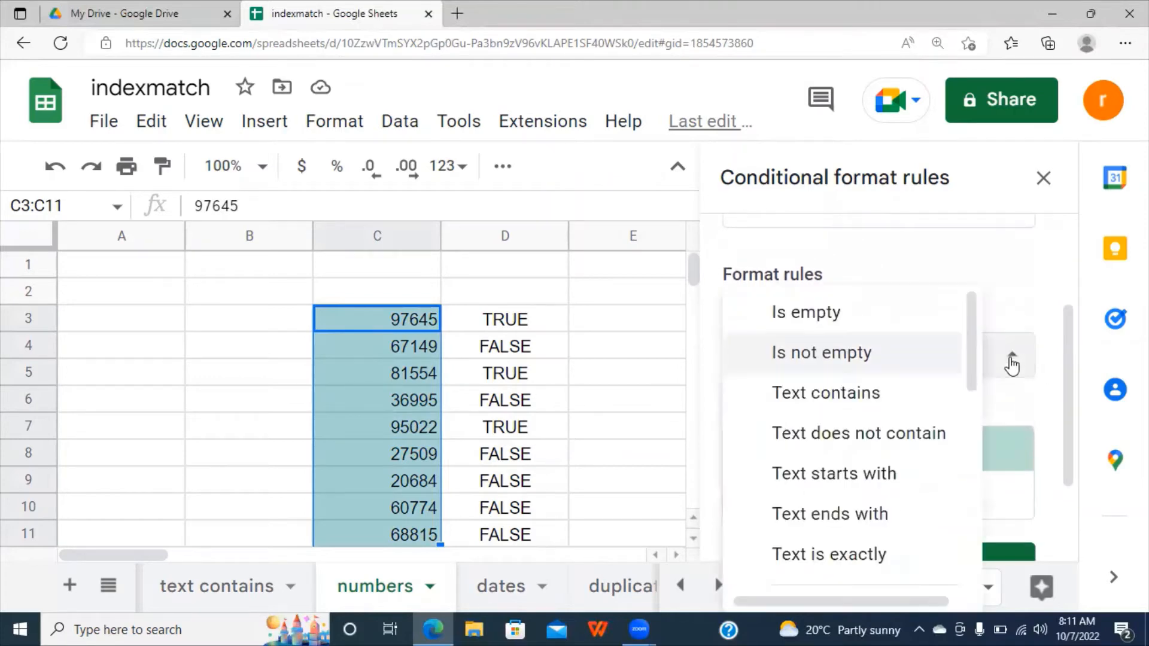
drag(967, 350, 974, 488)
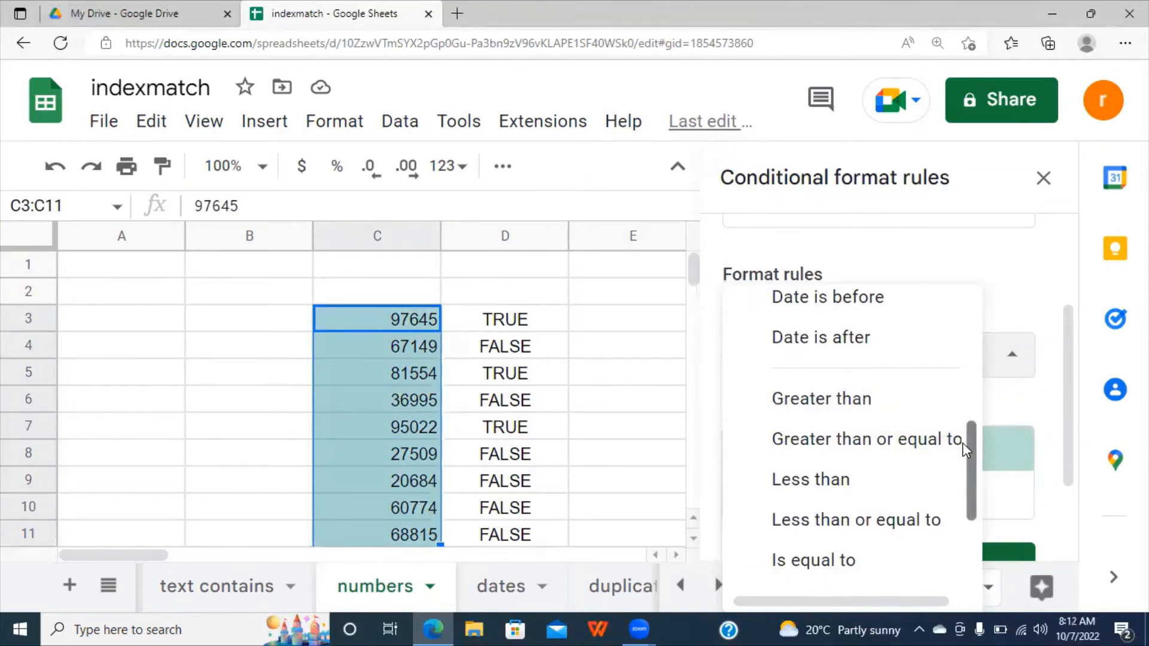
drag(966, 448, 966, 477)
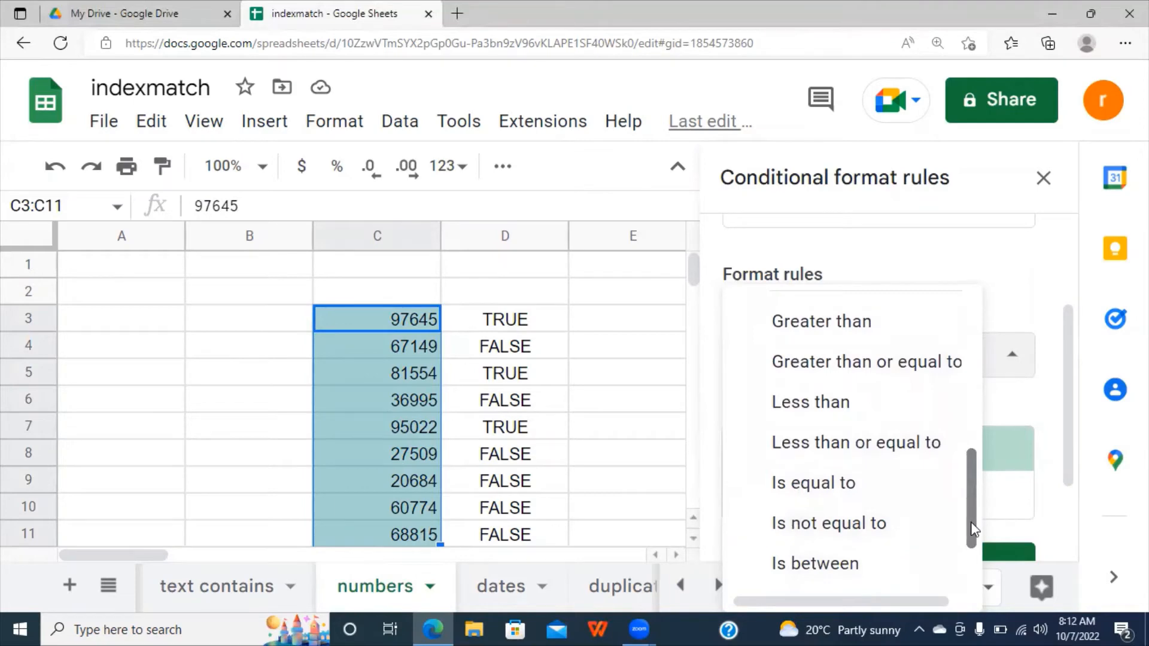
drag(972, 530, 970, 594)
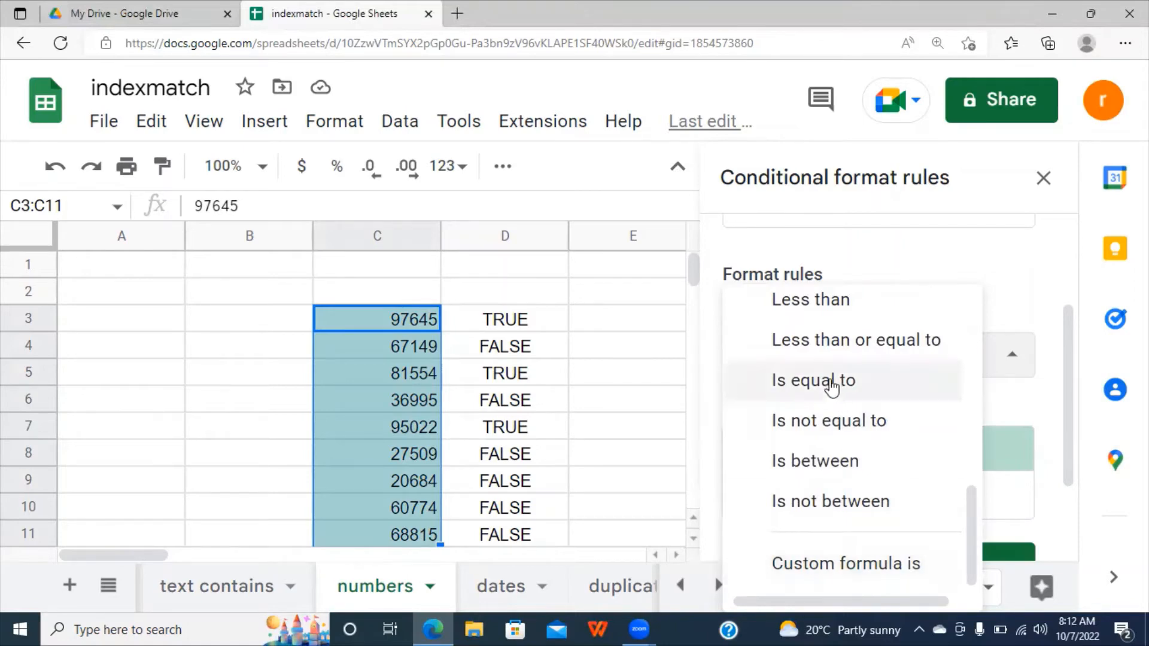
click(869, 565)
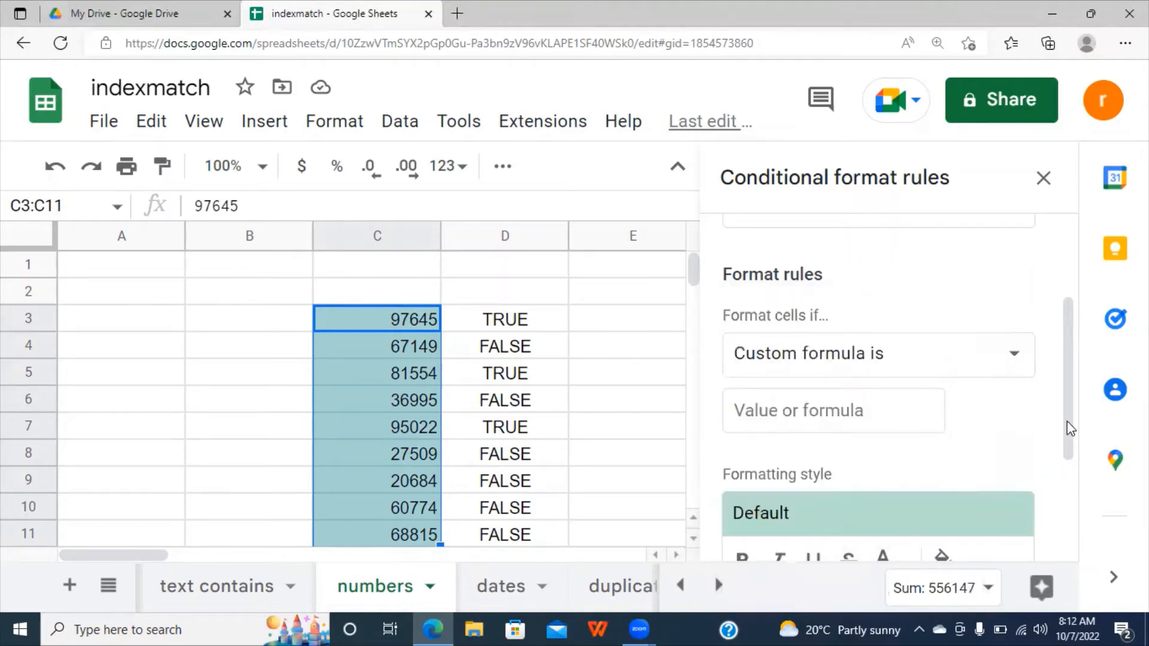
Paste =$C3>$F$1 as the rule's custom formula, keep the default formatting style and save the rule
drag(1064, 416, 1065, 459)
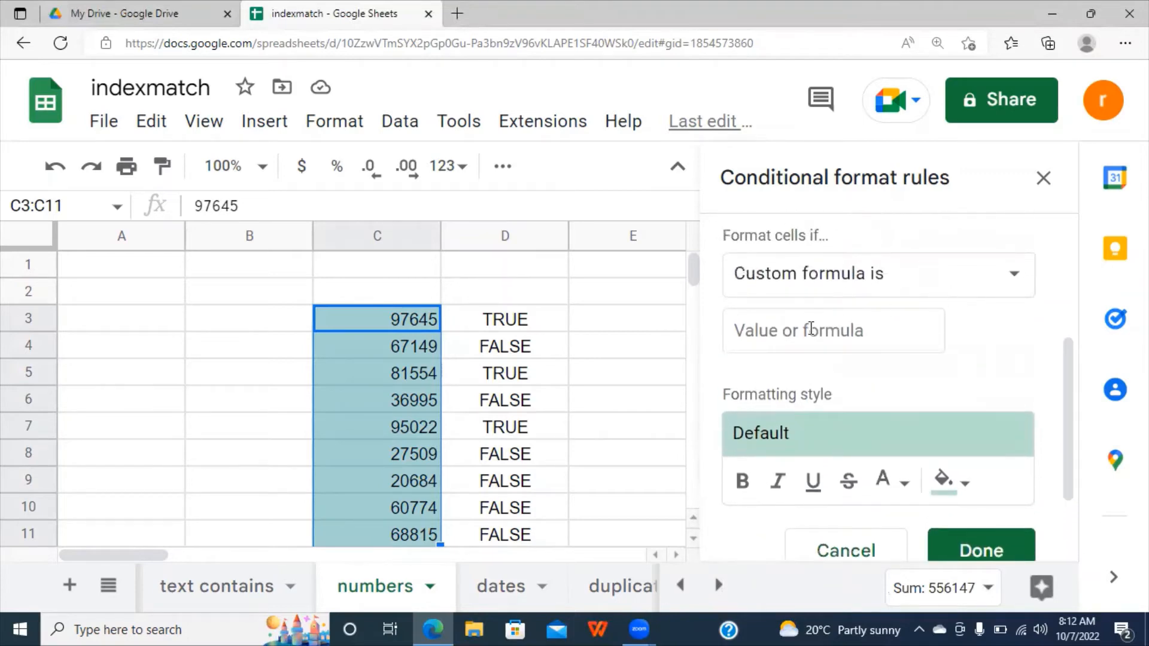
click(783, 338)
key(ctrl+v)
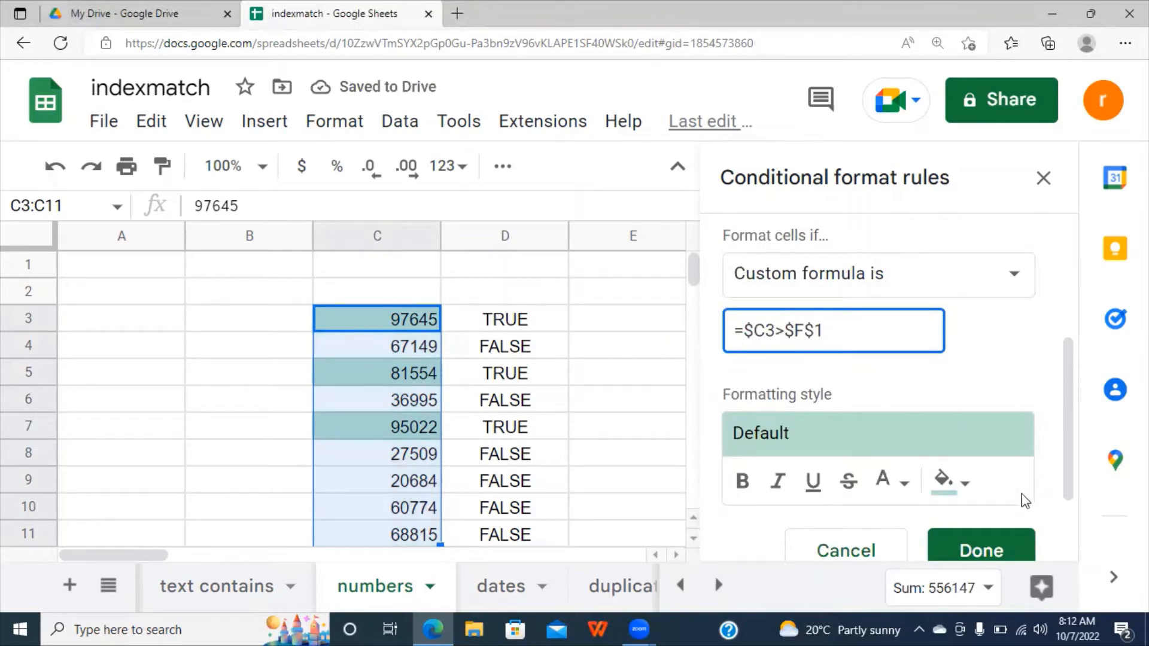
click(969, 549)
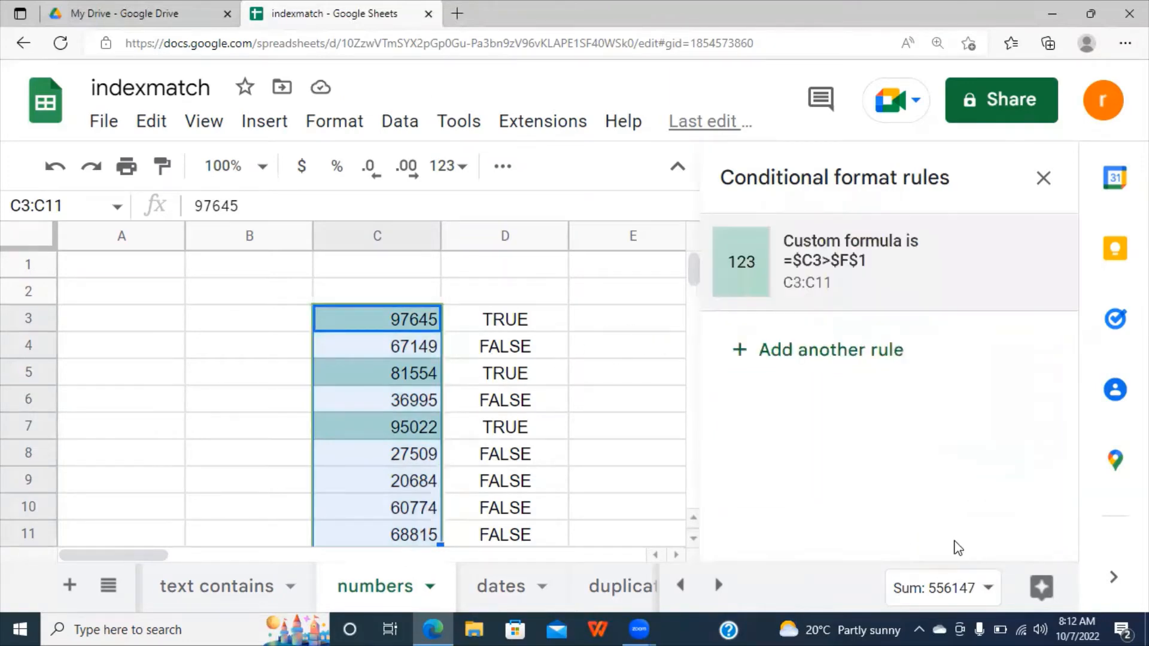
Close the conditional format rules and check the highlighted numbers in column C against the threshold in F1
click(644, 442)
click(585, 354)
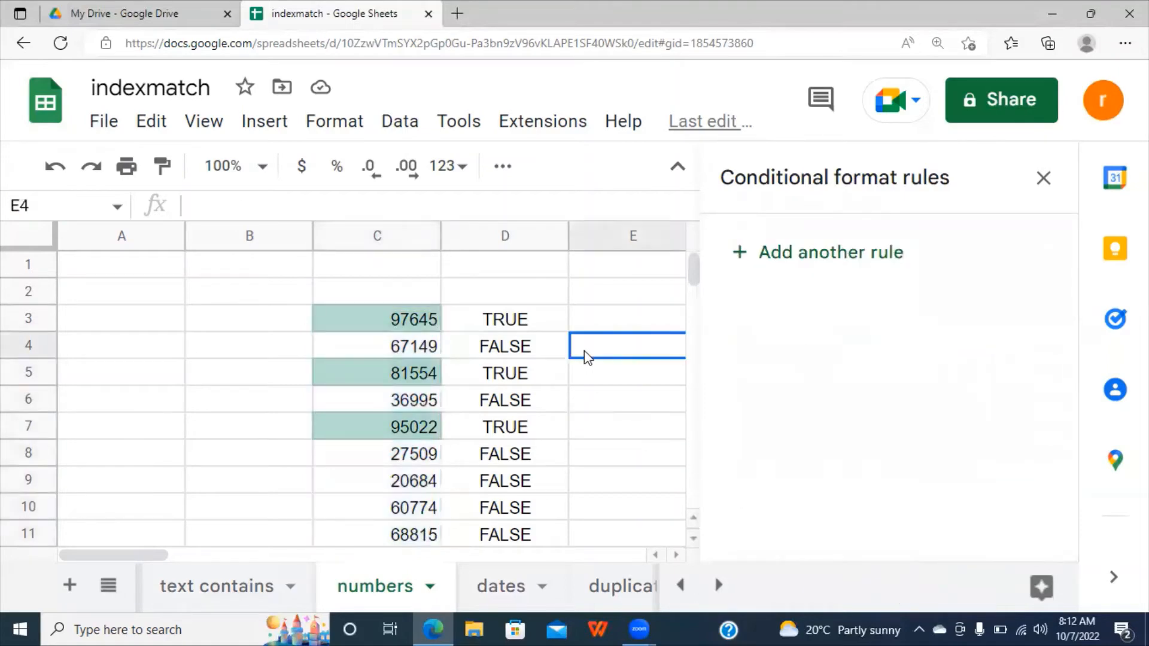
click(1045, 180)
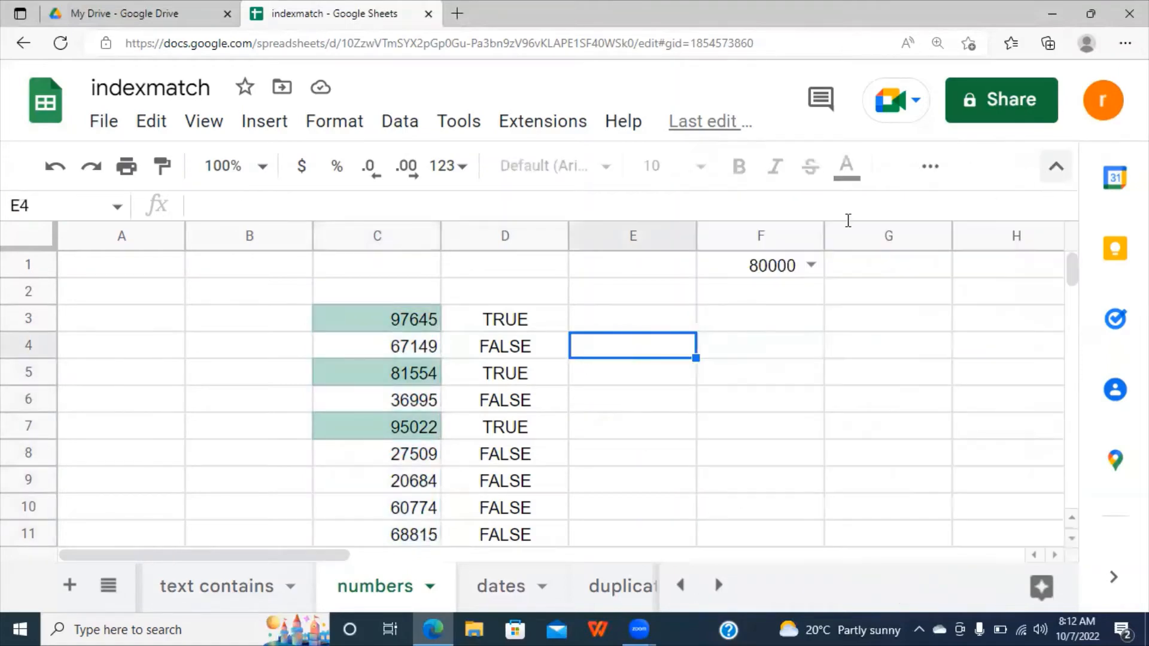
click(537, 299)
click(395, 320)
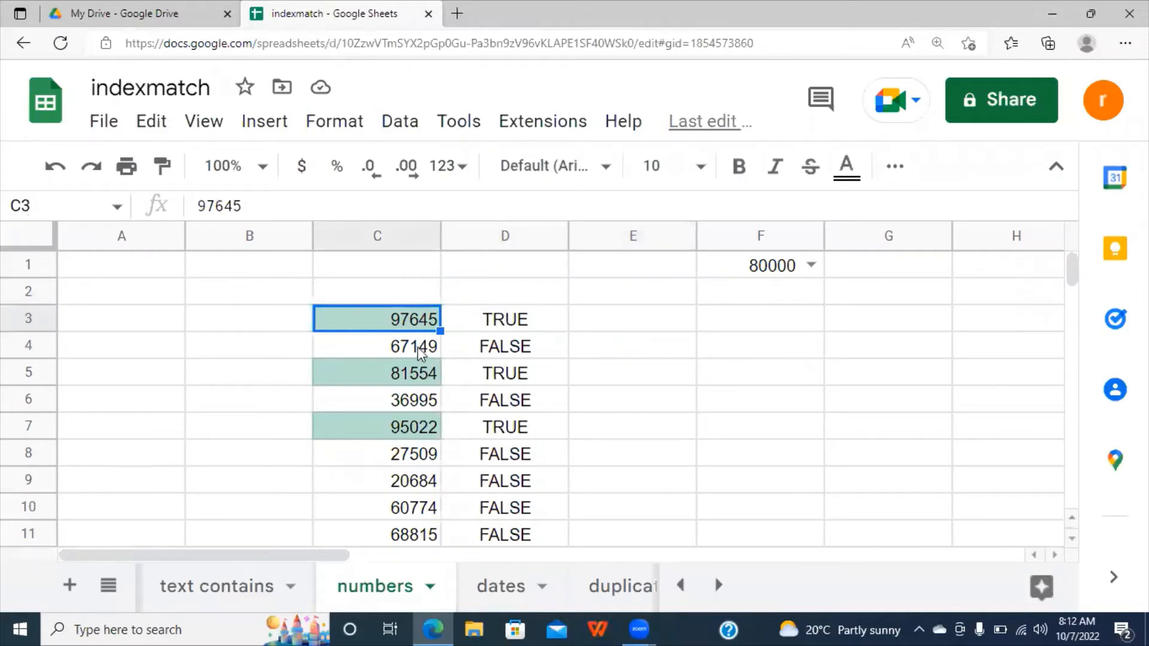
click(395, 374)
click(407, 431)
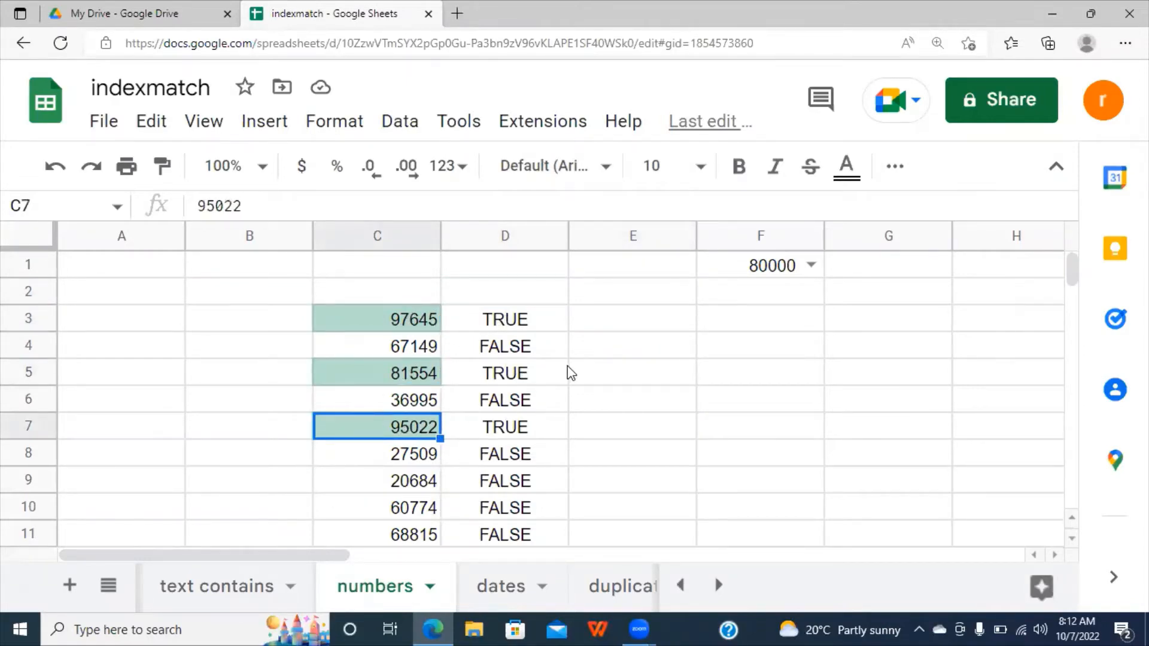
Set the threshold in F1 to 10000 and clear the comparison formulas from D3:D11
click(810, 264)
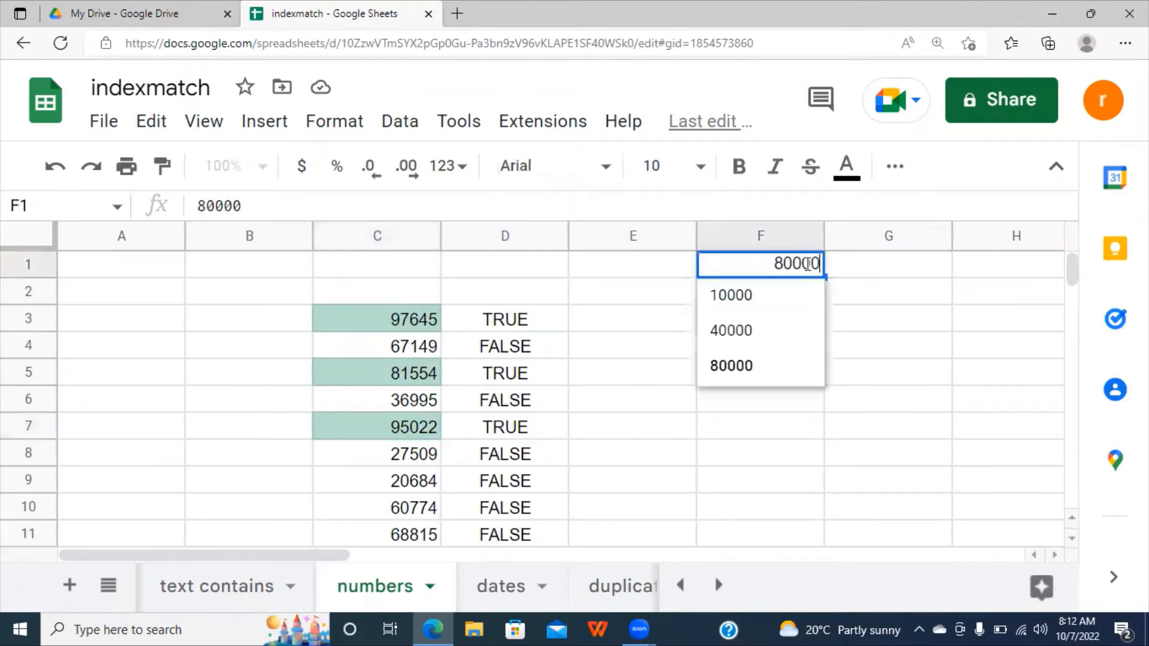
click(727, 302)
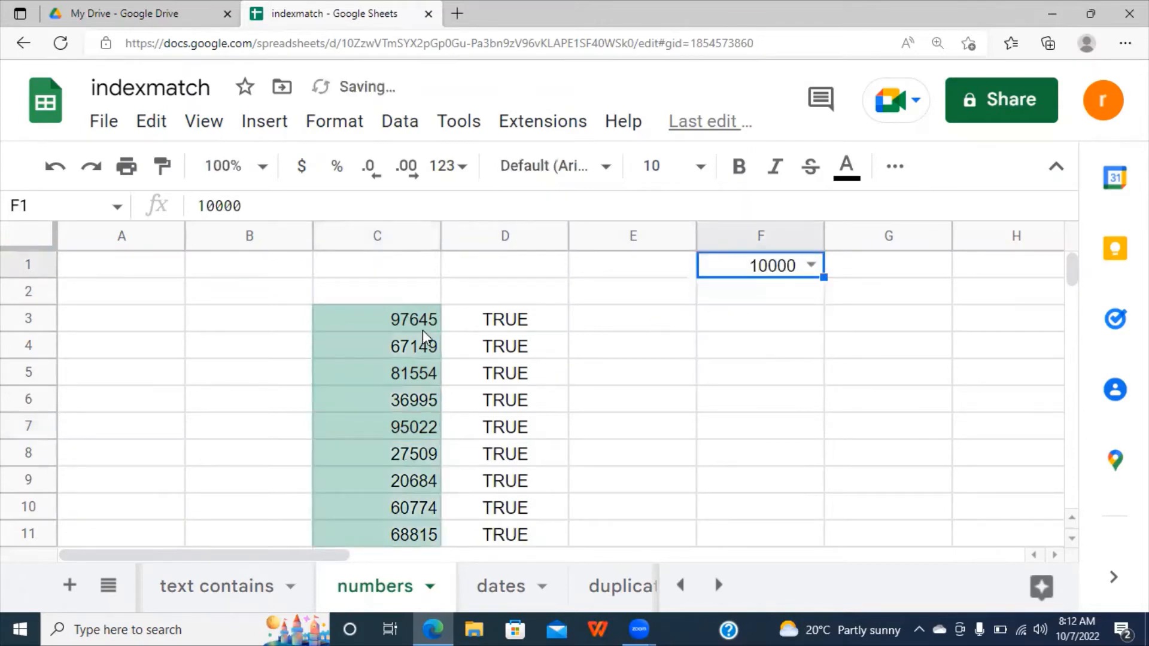
drag(527, 320, 530, 540)
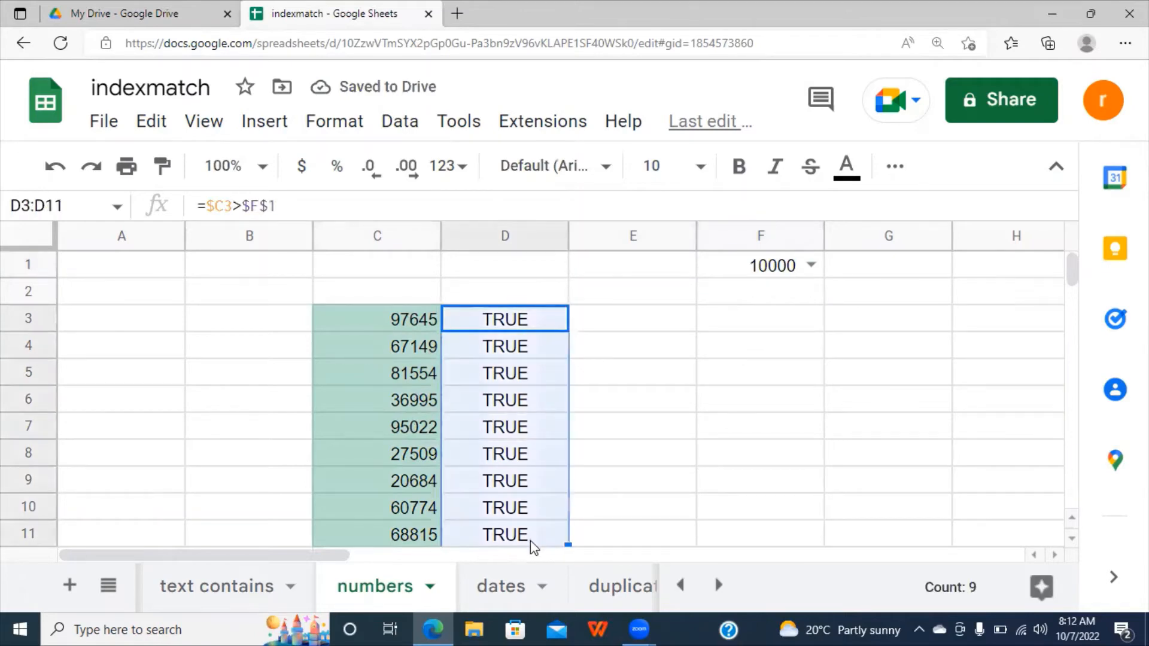
key(Delete)
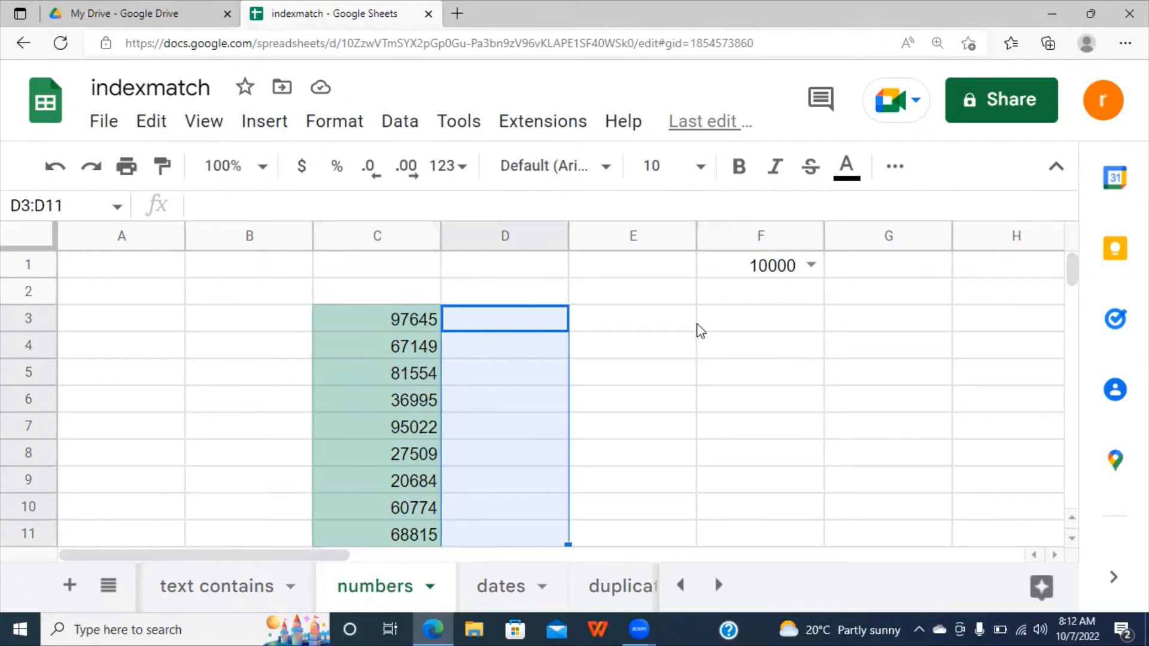
Test the custom formula rule by choosing 40000 and, after that, 80000 as the threshold in F1
click(811, 265)
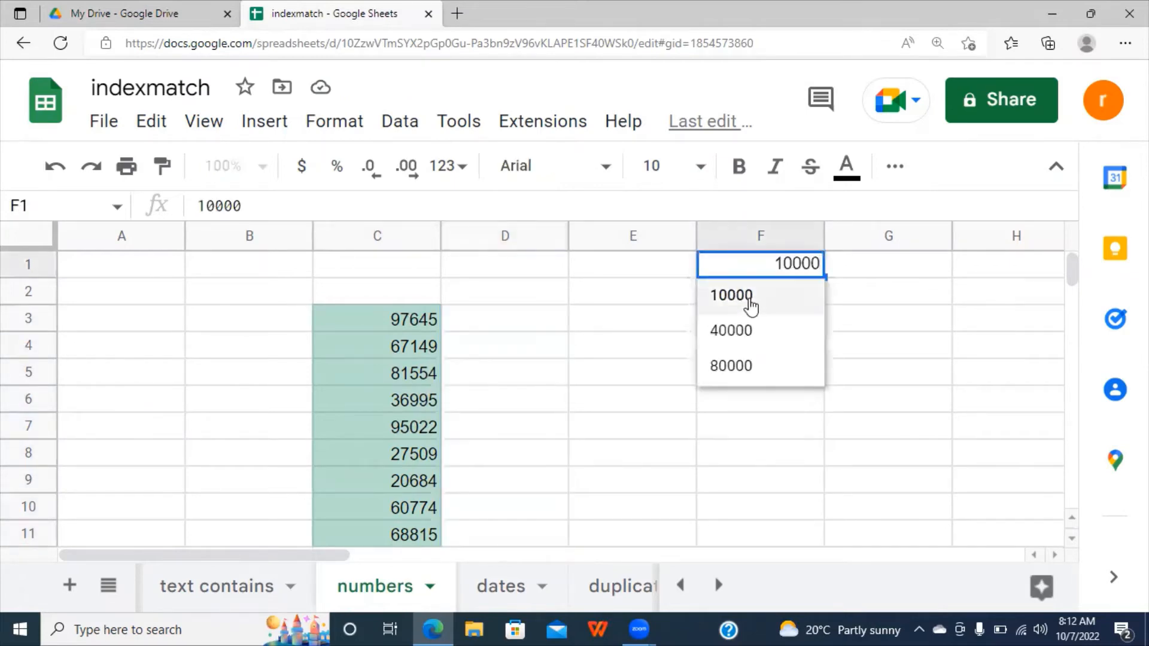
click(748, 334)
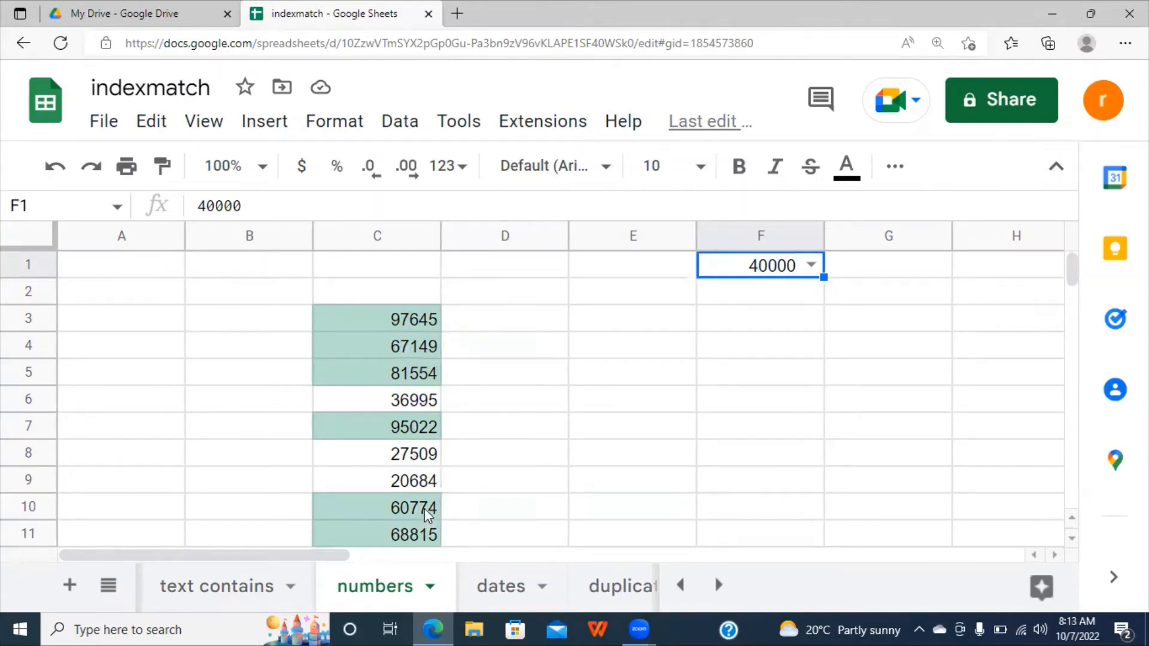
click(495, 405)
click(810, 265)
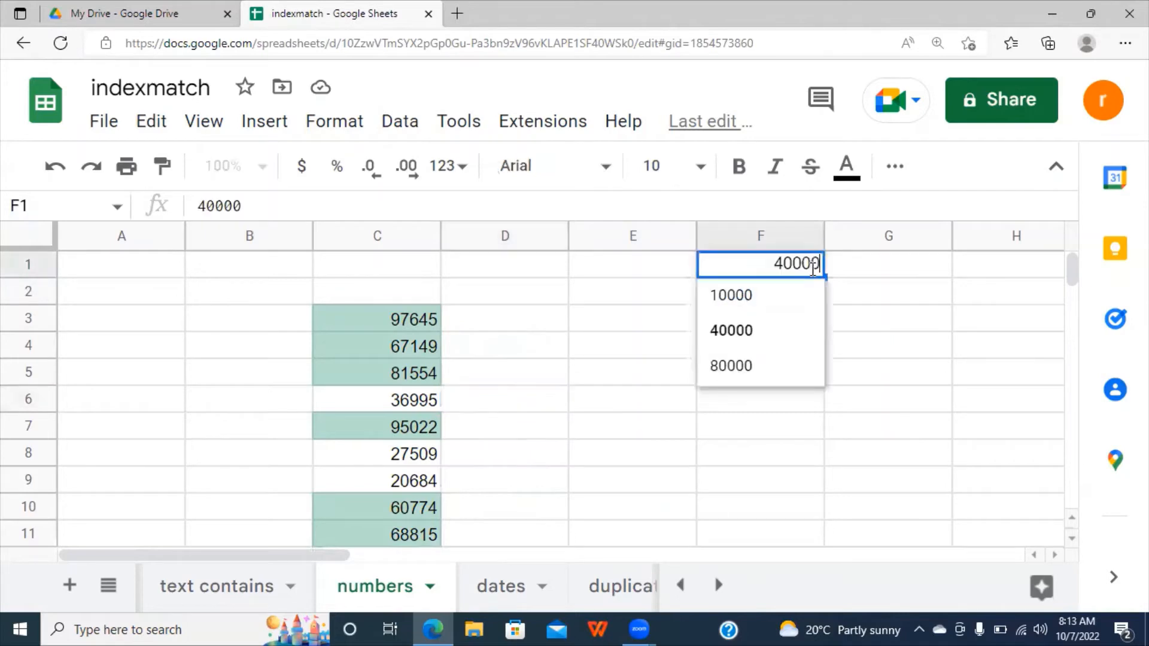
click(722, 371)
click(554, 376)
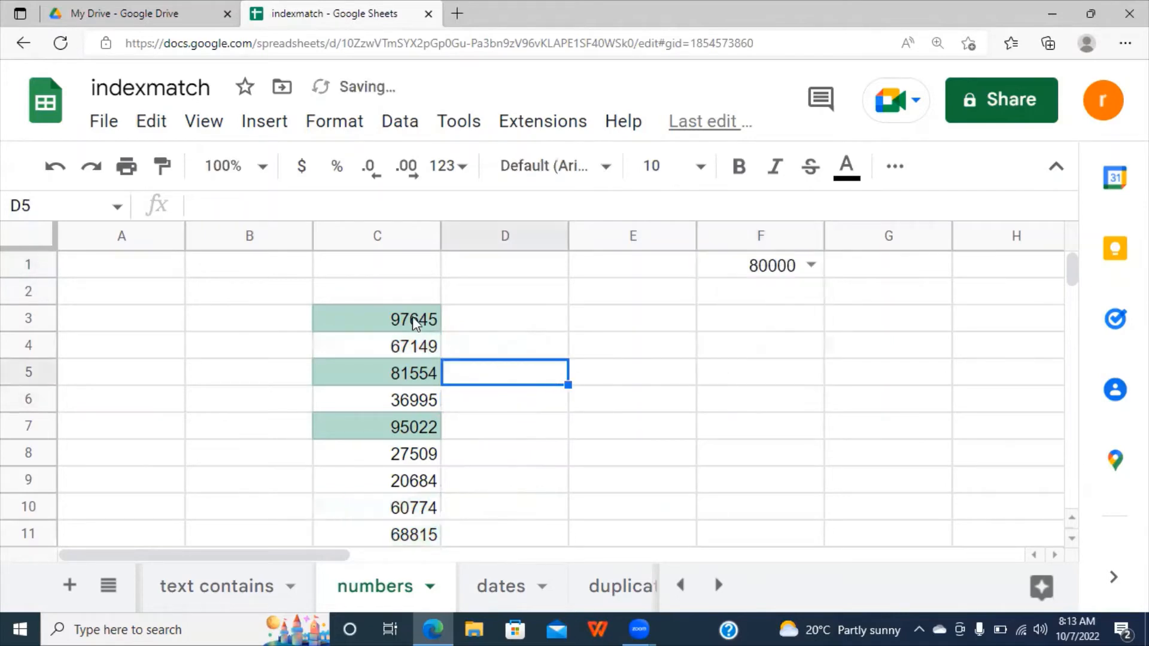
Delete the custom formula conditional format rule applied to C3:C11
drag(392, 296, 412, 539)
click(534, 342)
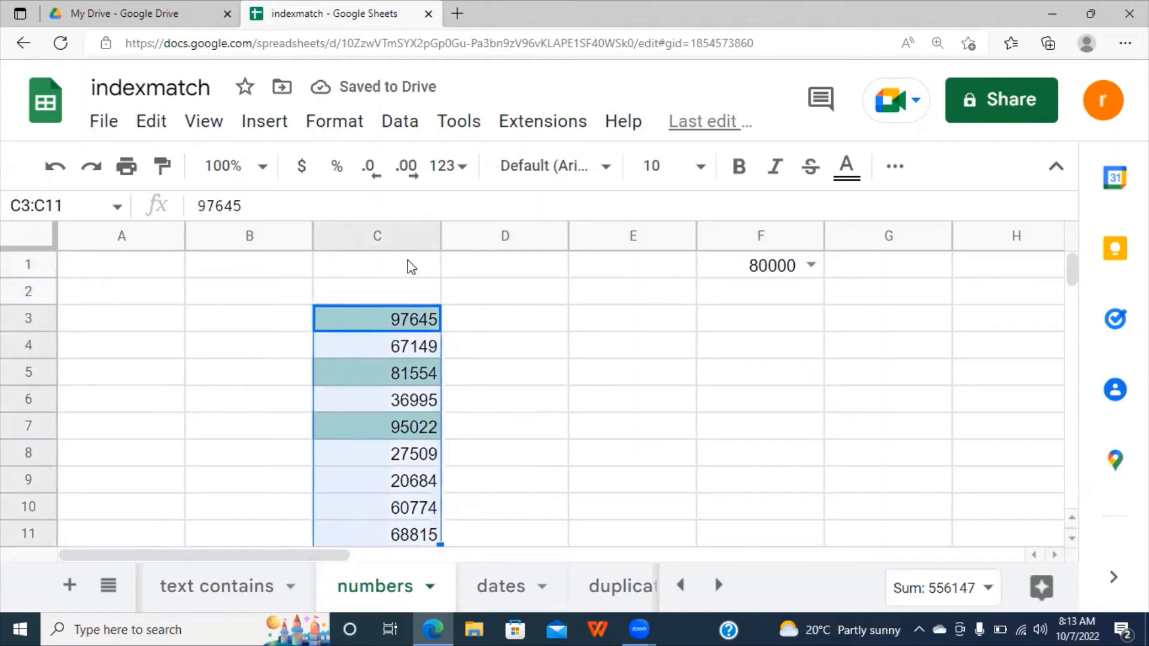
click(336, 123)
mouse_move(400, 121)
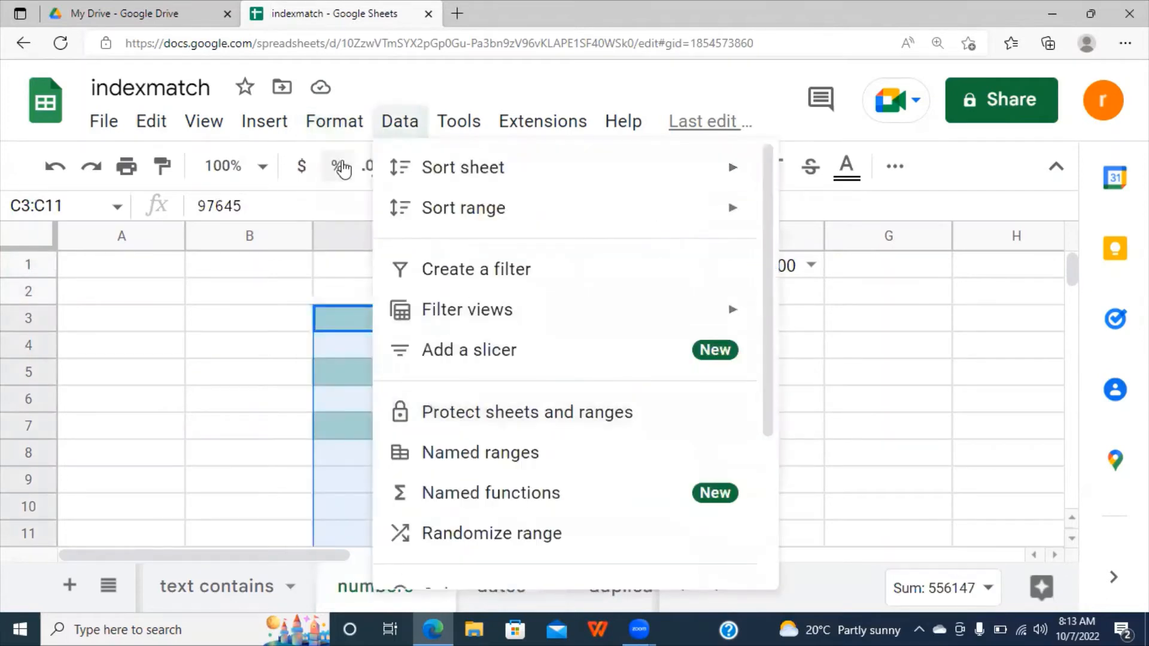
mouse_move(329, 121)
click(405, 460)
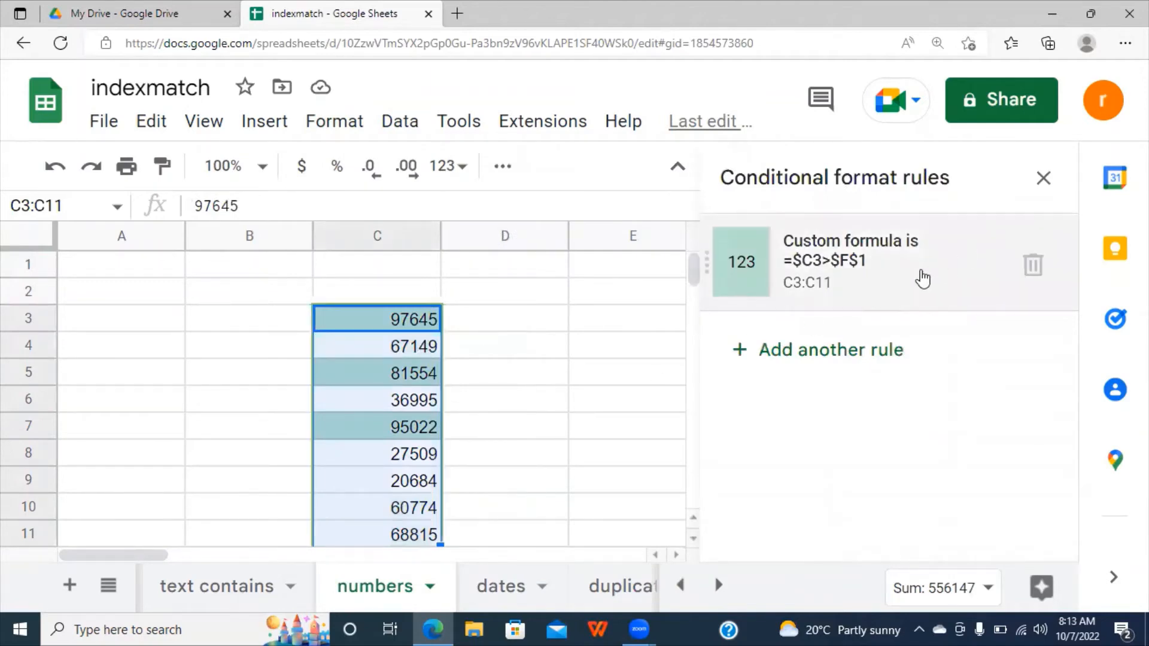
click(1033, 265)
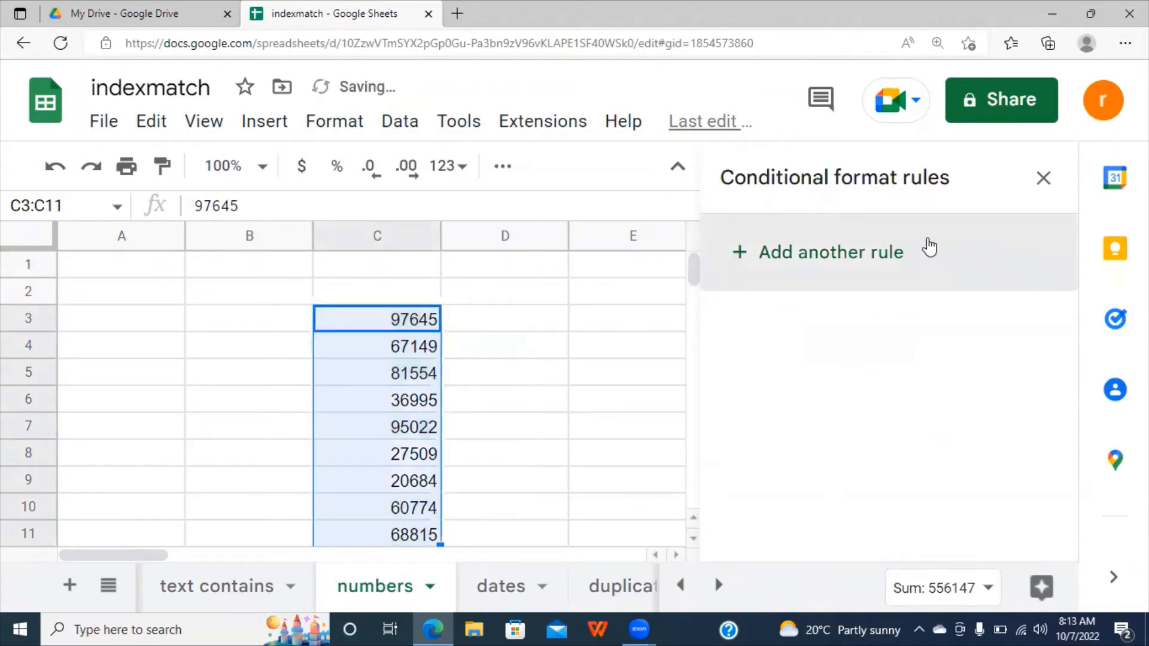
Add a new conditional format rule for C3:C11 with the condition Greater than
click(868, 262)
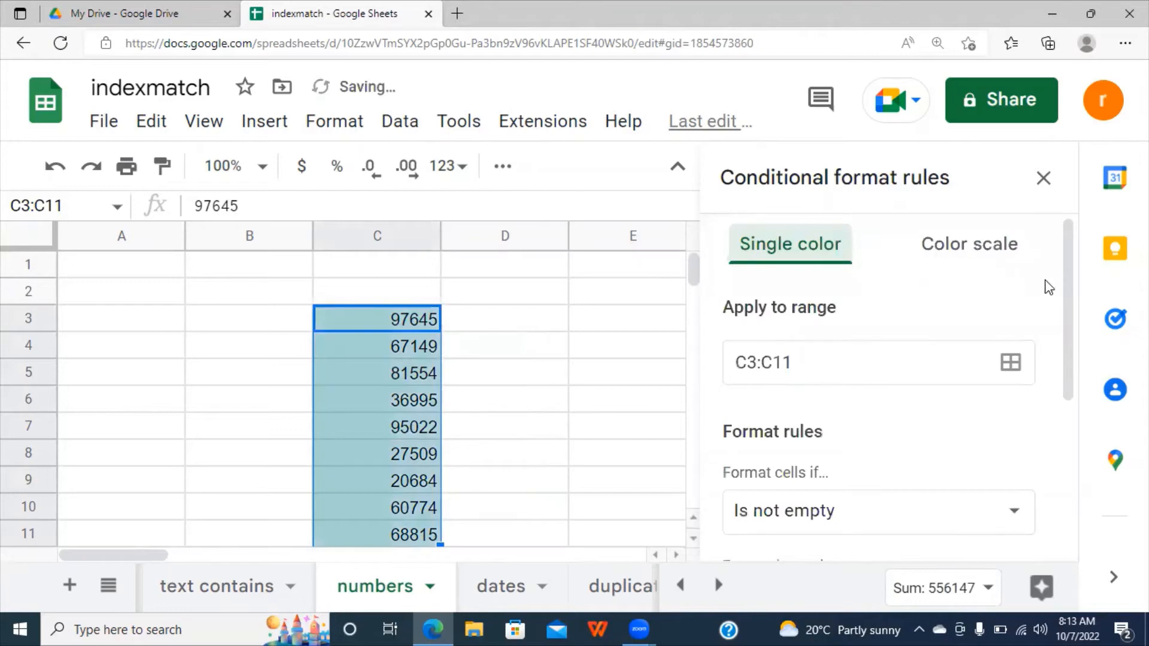
drag(1066, 290, 1058, 381)
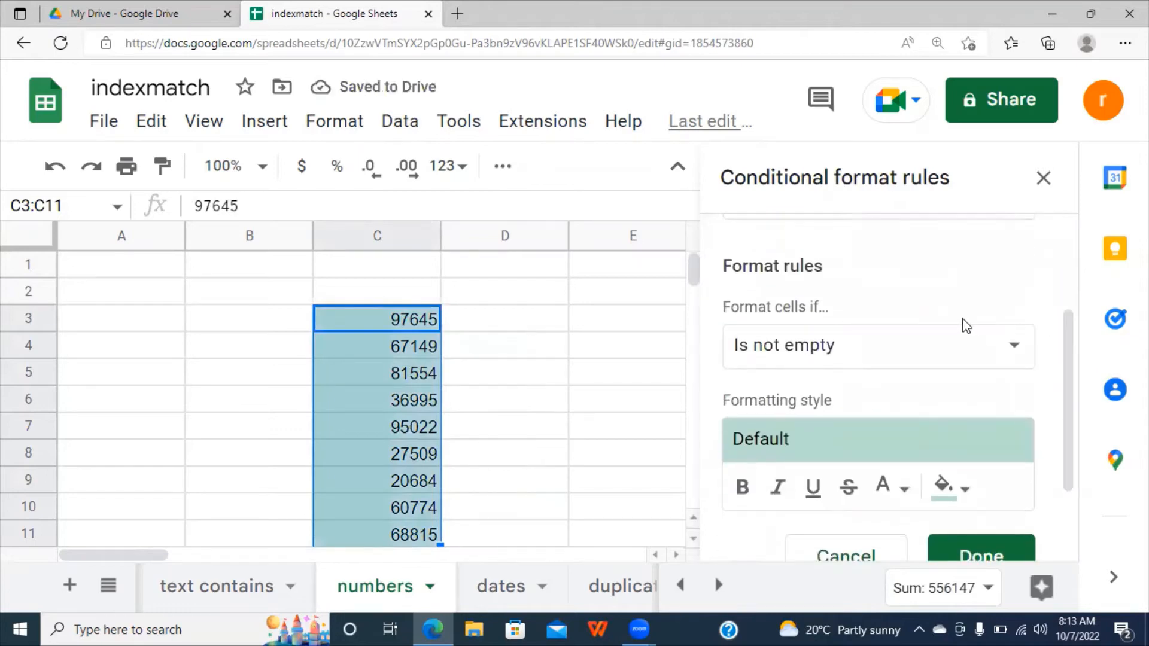
click(1021, 351)
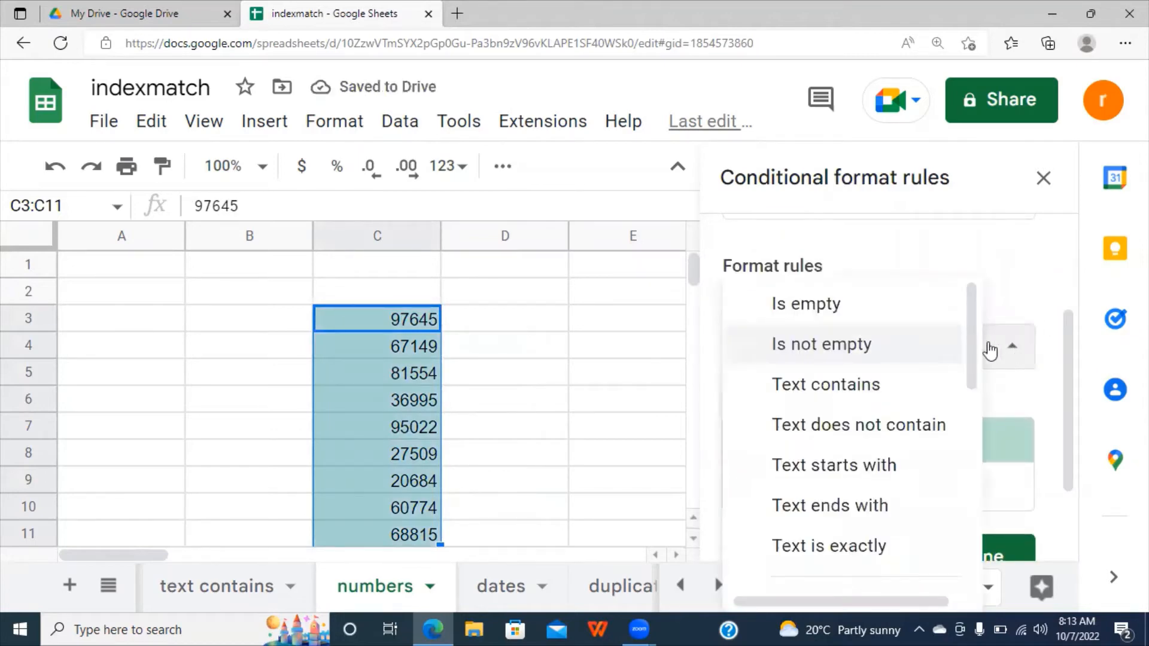
drag(968, 340, 980, 460)
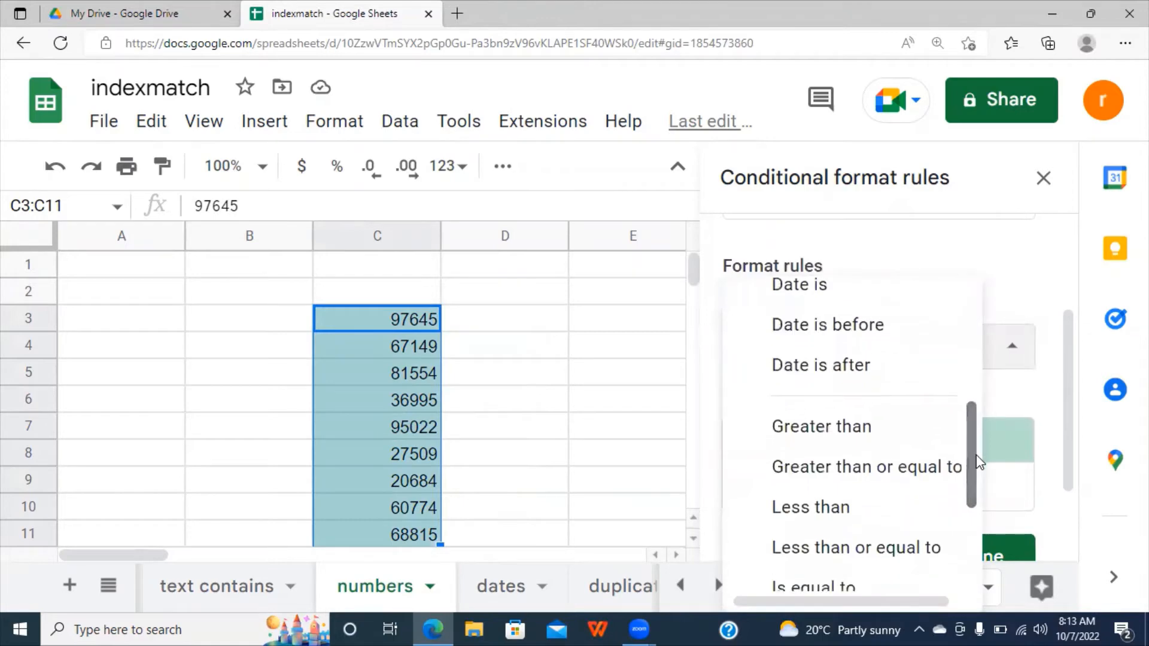
click(837, 427)
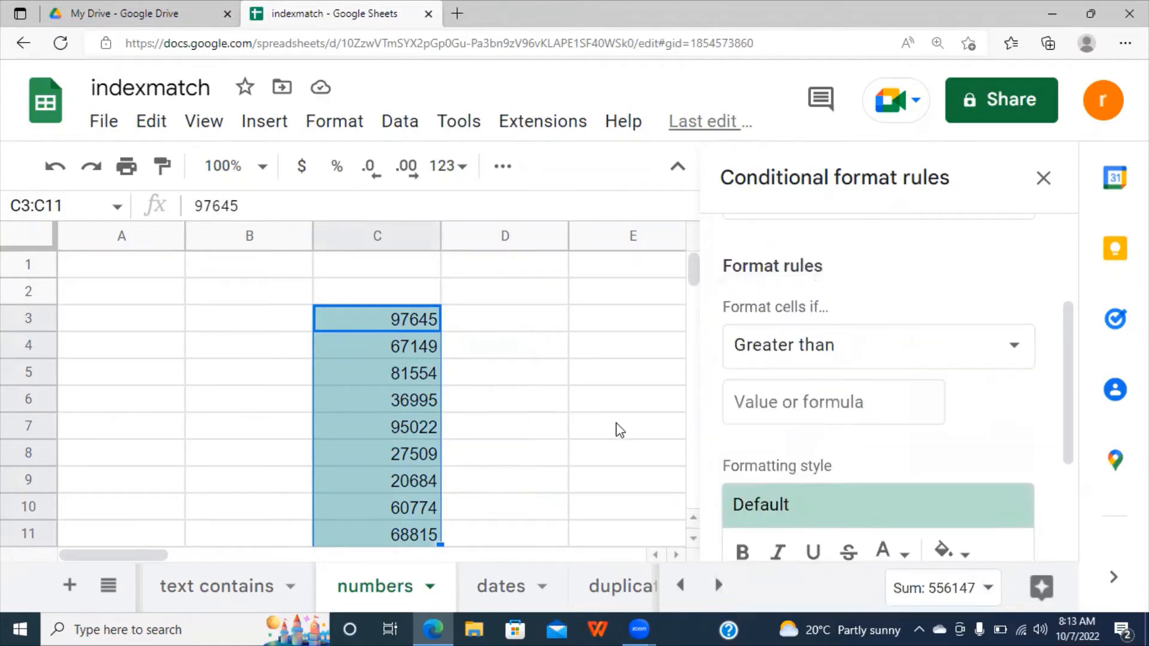
Enter =$F$1 as the comparison value of the Greater than rule
click(745, 406)
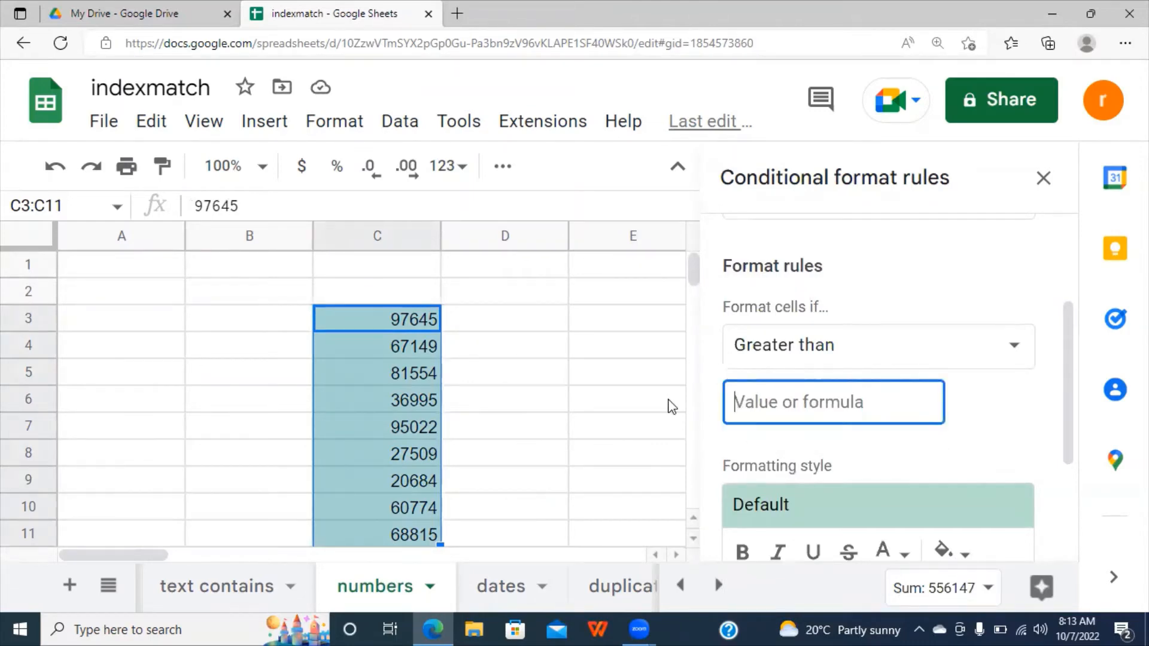
text(=)
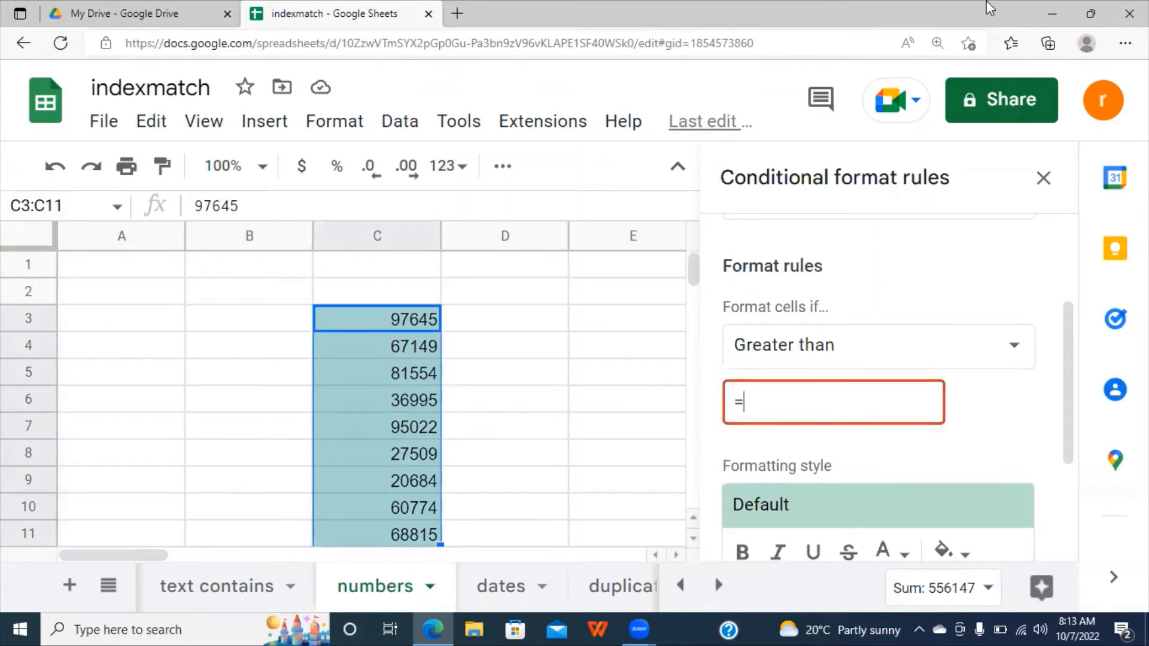
click(670, 314)
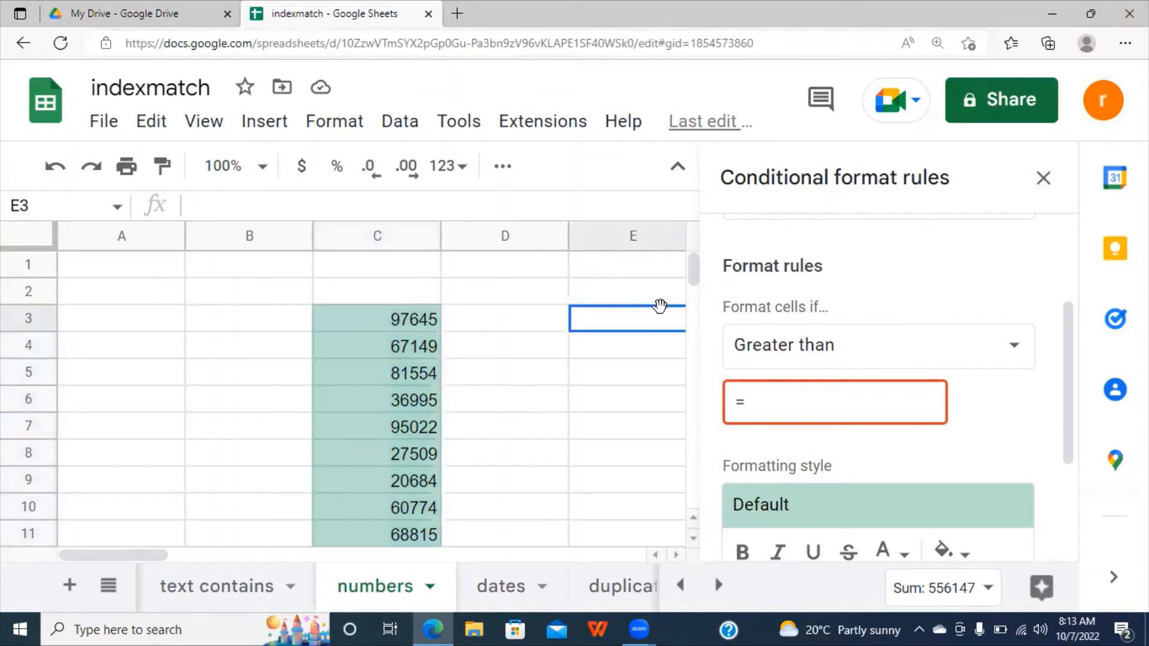
click(641, 269)
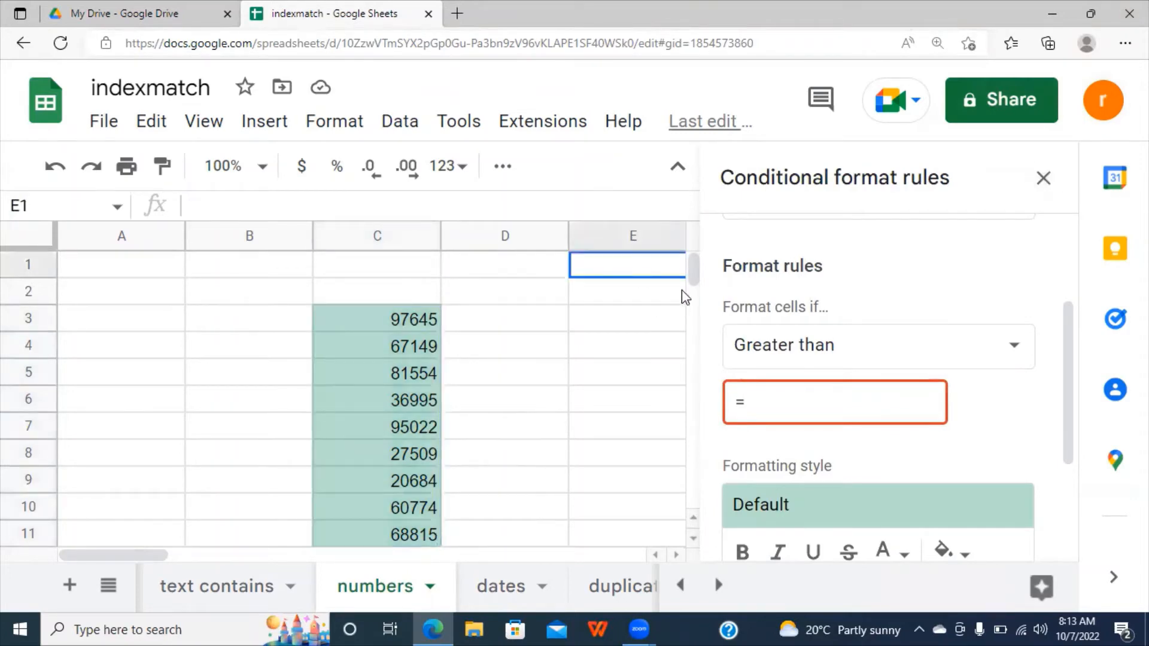
key(Right)
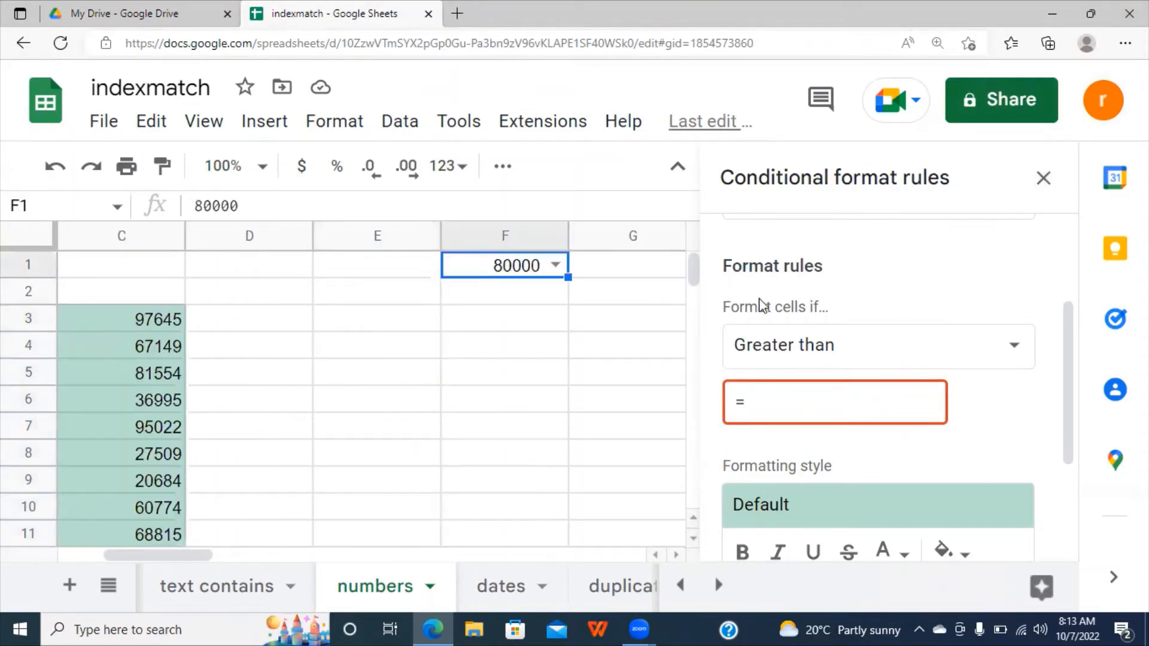
click(765, 396)
text($)
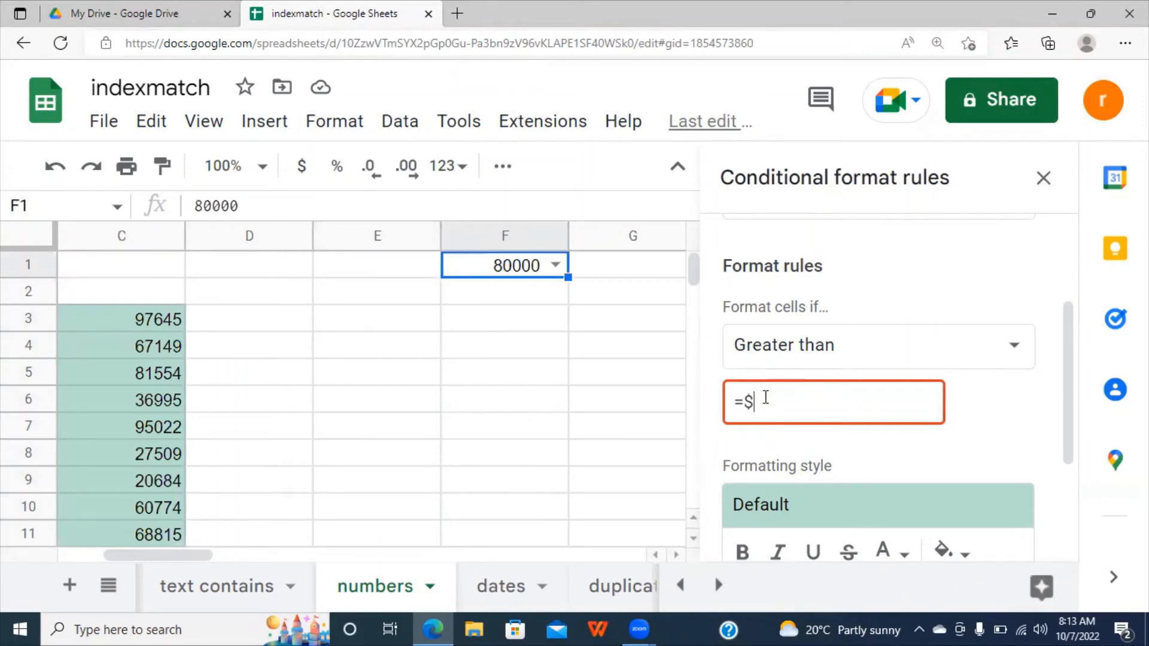
text(F$1)
key(BackSpace)
text(1)
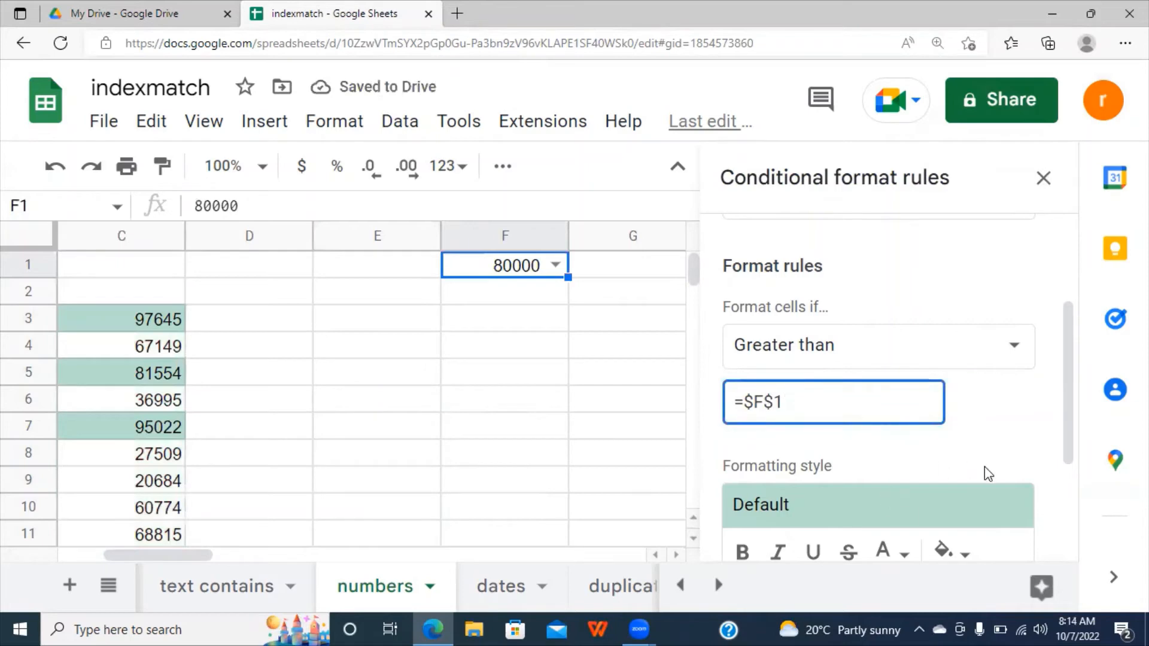
Keep the Default formatting style and save the Greater than rule
click(1034, 444)
scroll(739, 338, down, 1)
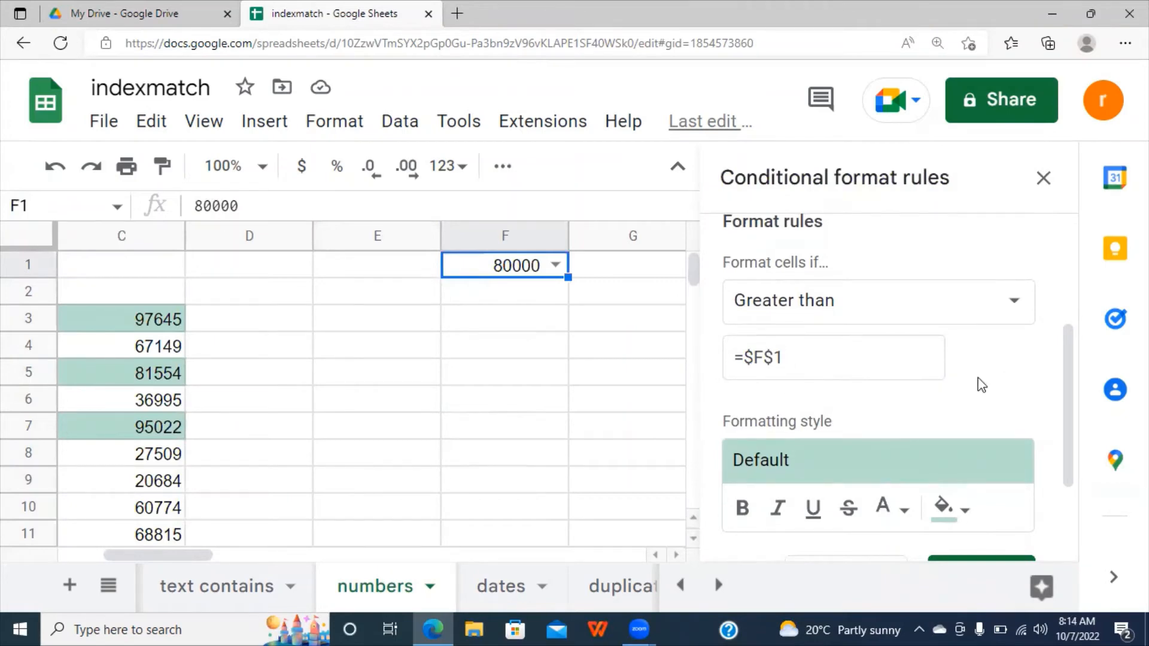
drag(1071, 397, 1079, 464)
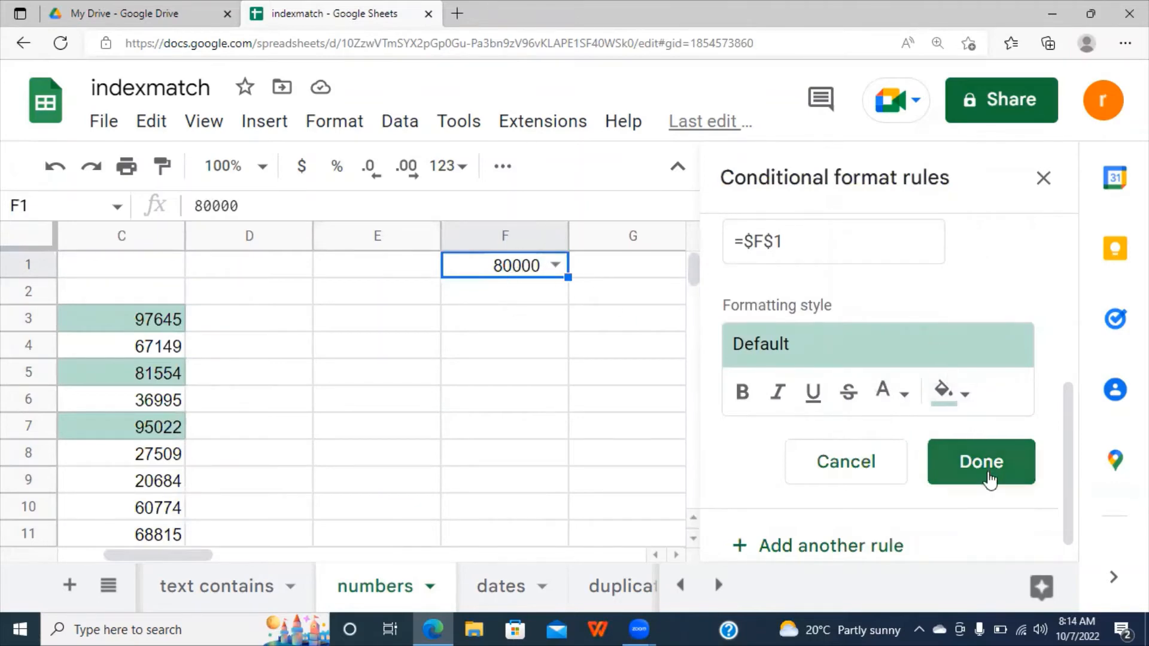
click(988, 478)
Set the threshold in F1 to 40000 to test the Greater than rule on column C
click(561, 432)
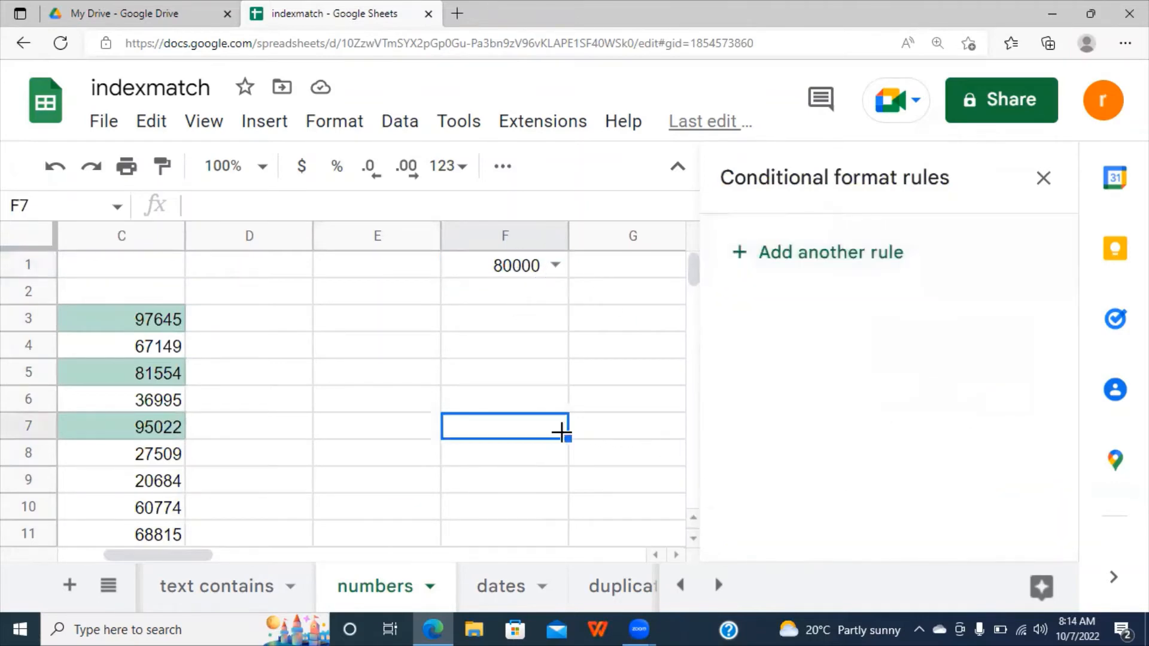
click(519, 376)
click(425, 408)
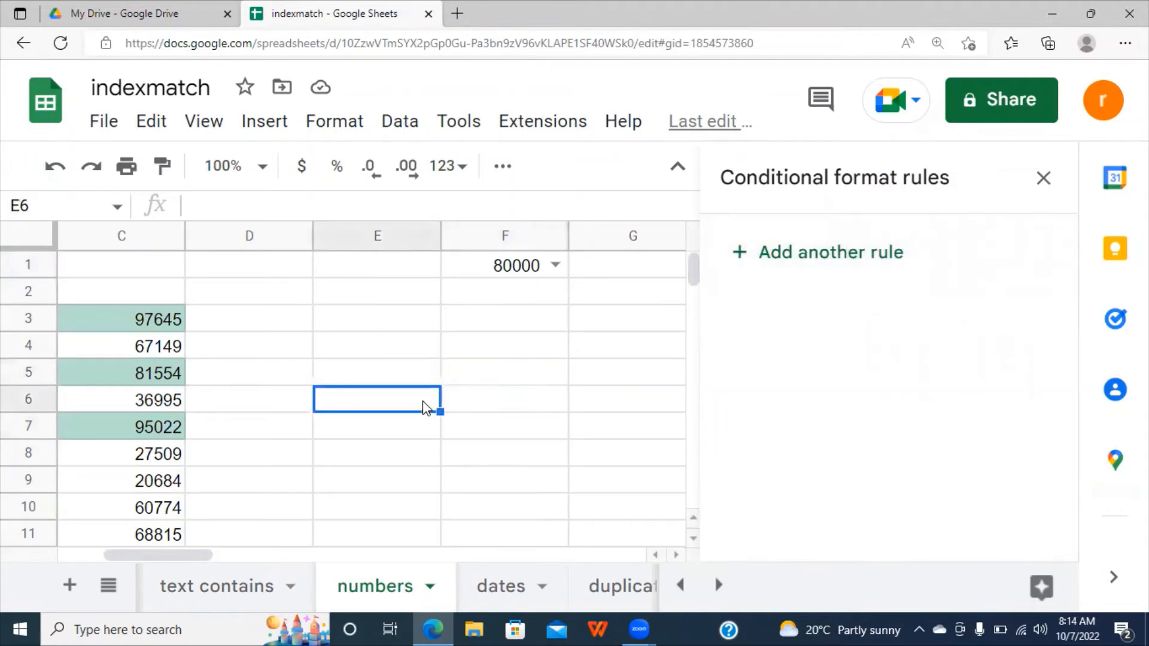
key(Left)
key(Left)
key(Left)
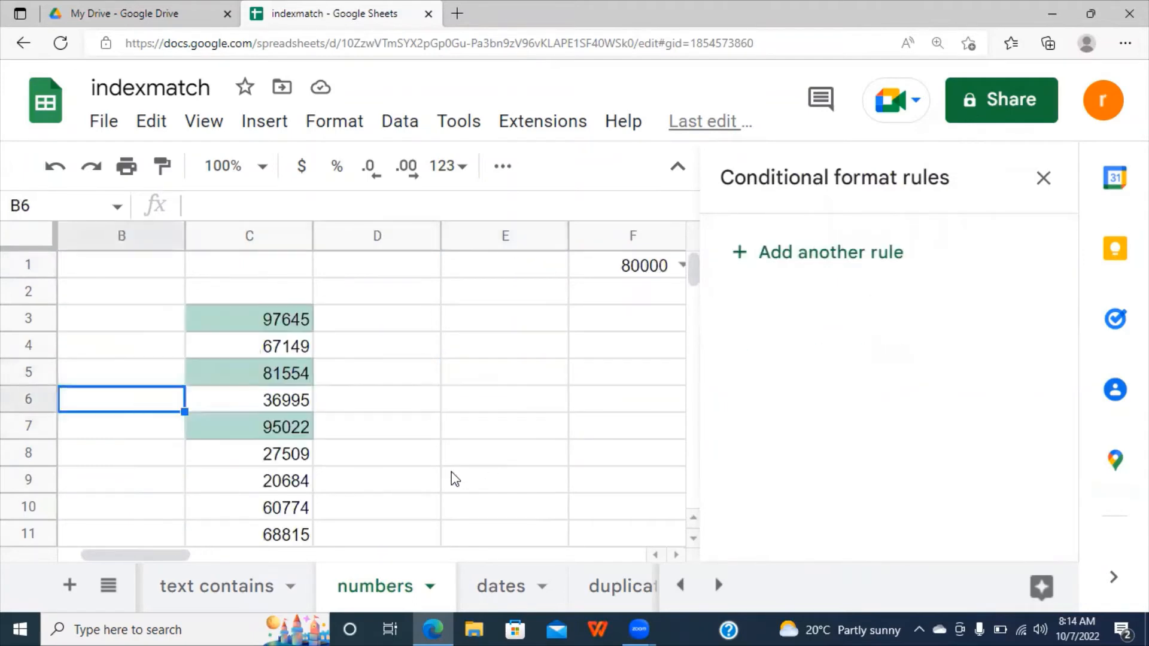
click(680, 266)
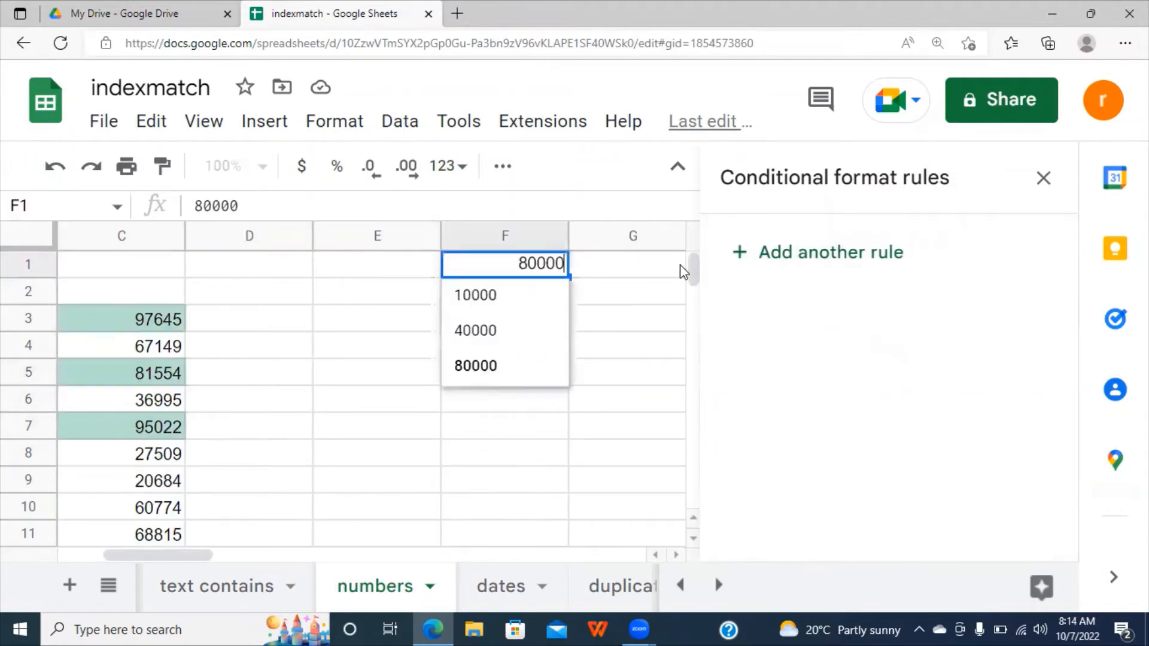
click(489, 335)
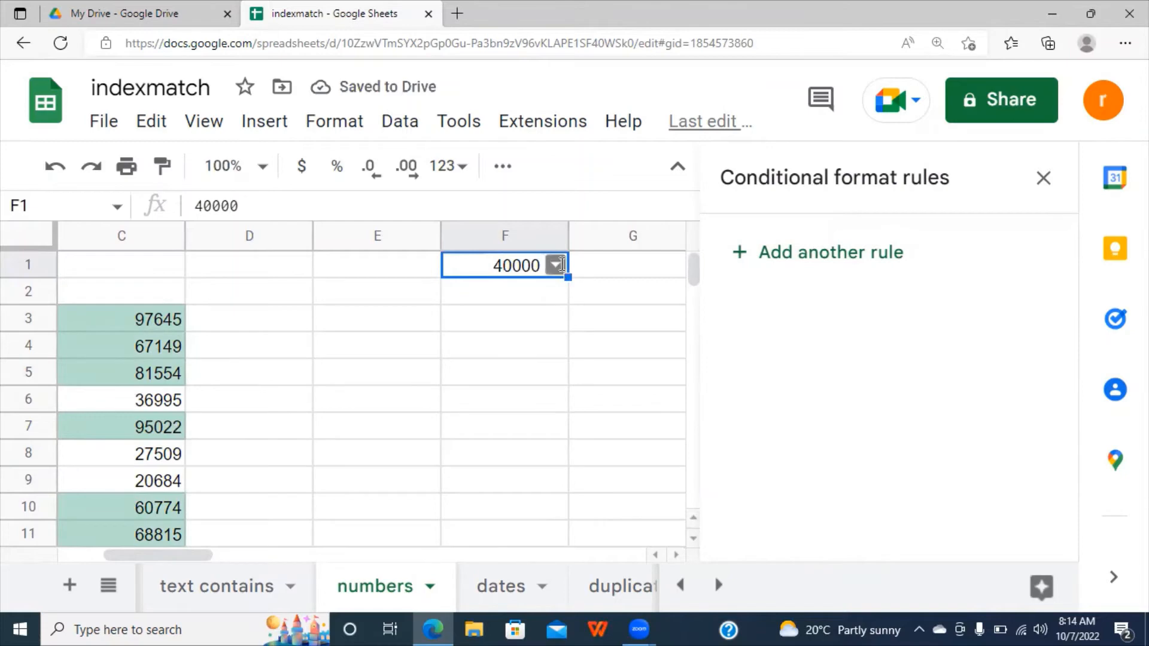
Test the Greater than rule by setting the threshold in F1 to 10000 and finally to 80000
click(556, 265)
click(505, 295)
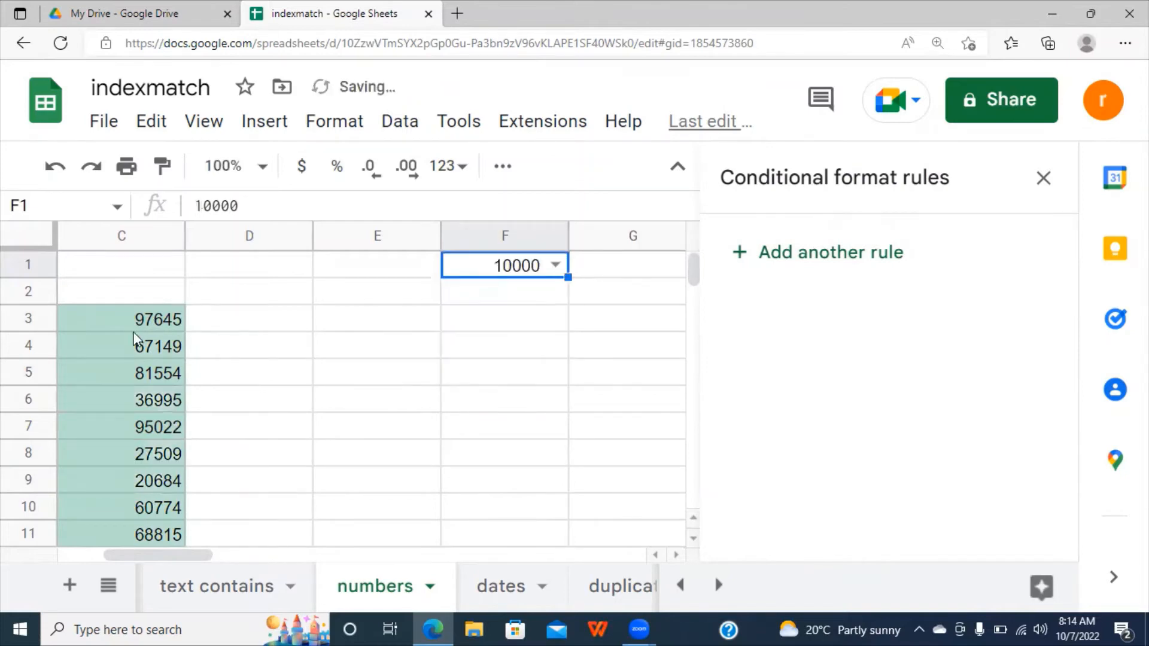
click(555, 265)
click(482, 380)
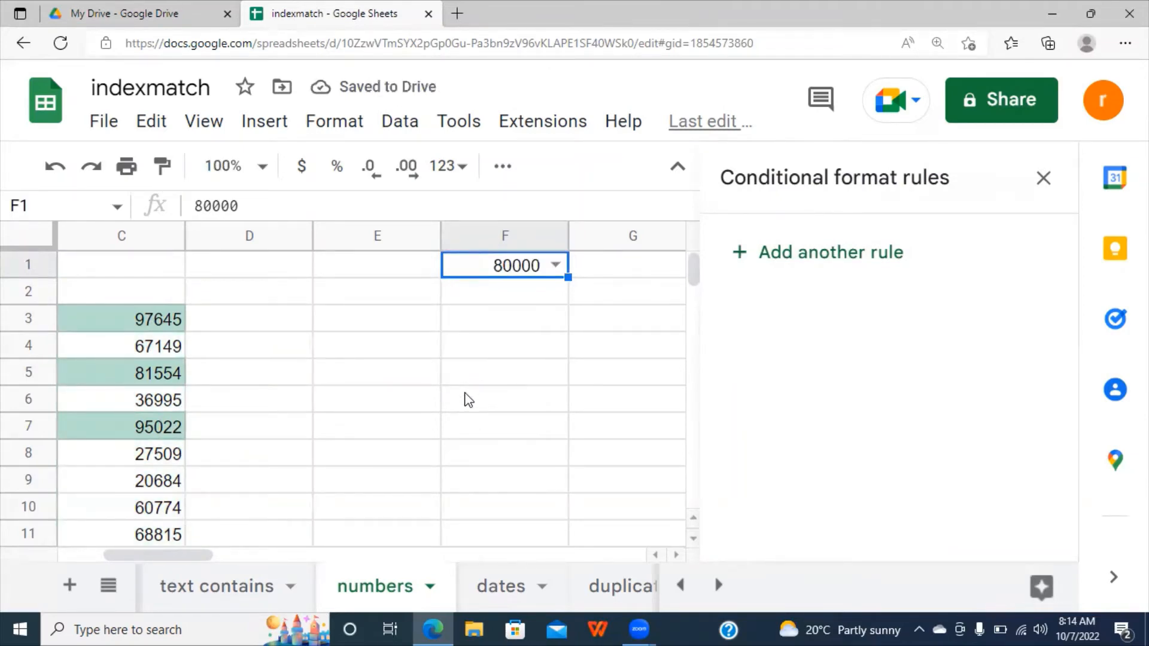
On the dates sheet, start a new conditional format rule for the dates in C3:C11
click(504, 593)
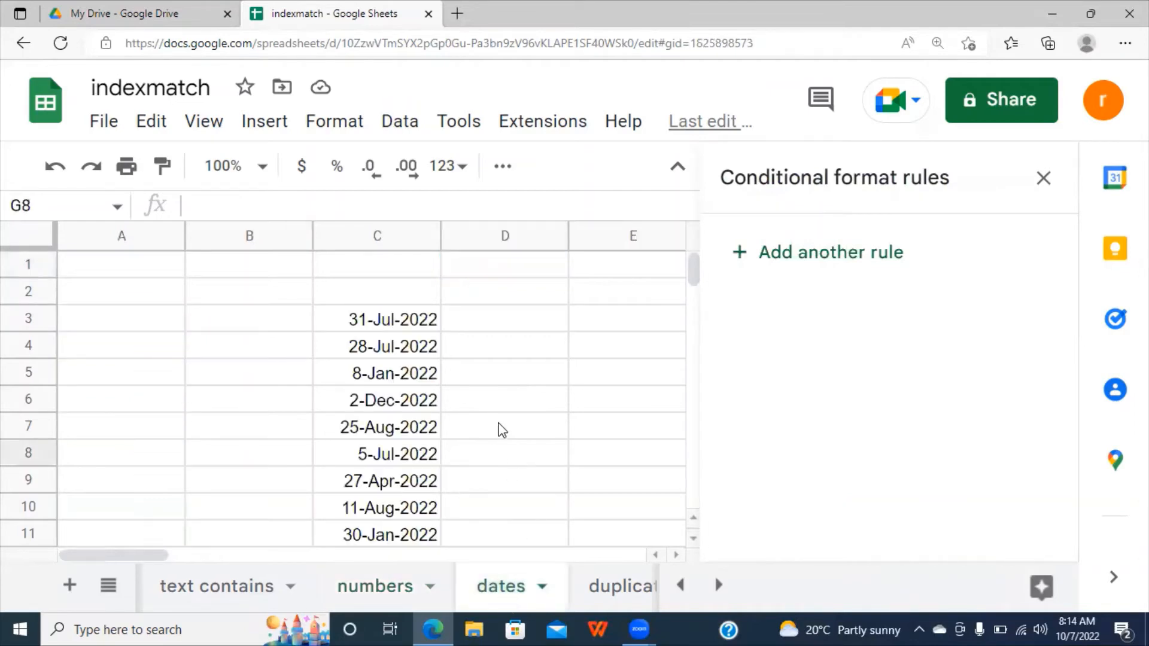
click(487, 393)
drag(416, 326, 414, 514)
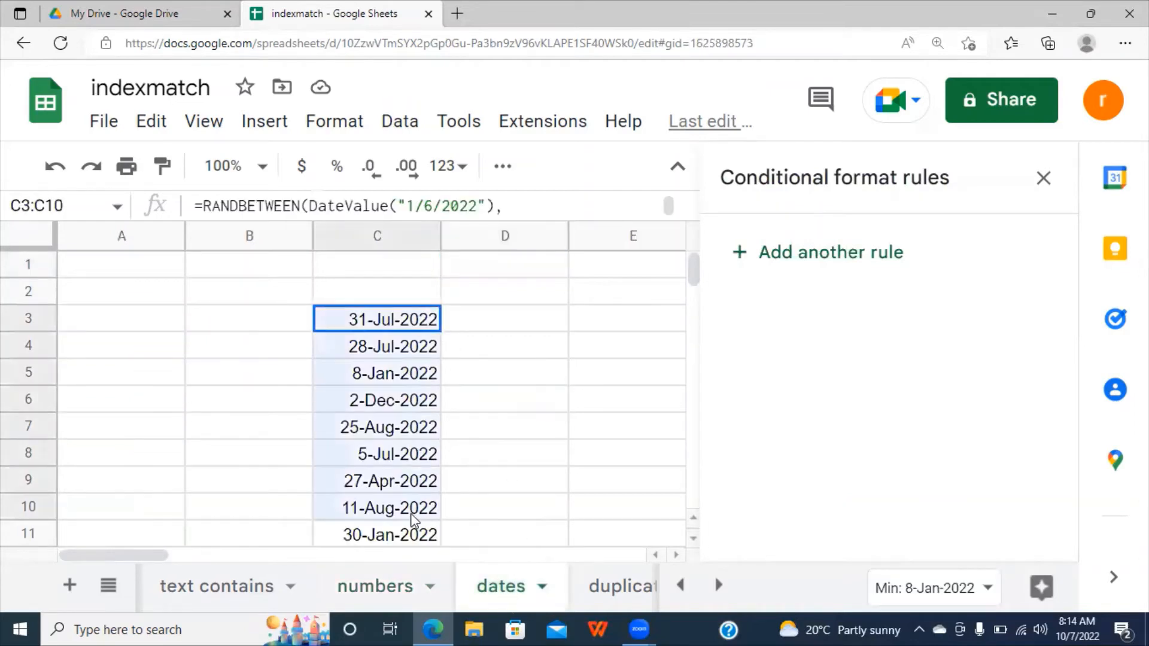
click(465, 488)
click(495, 354)
drag(407, 326, 392, 534)
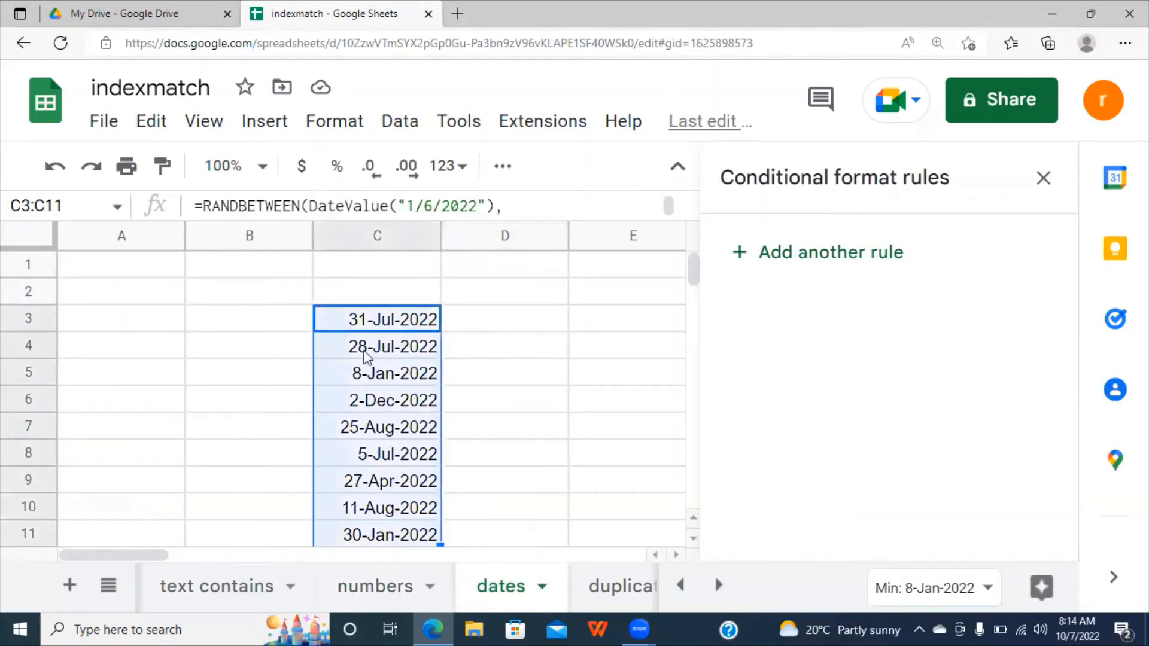
click(338, 126)
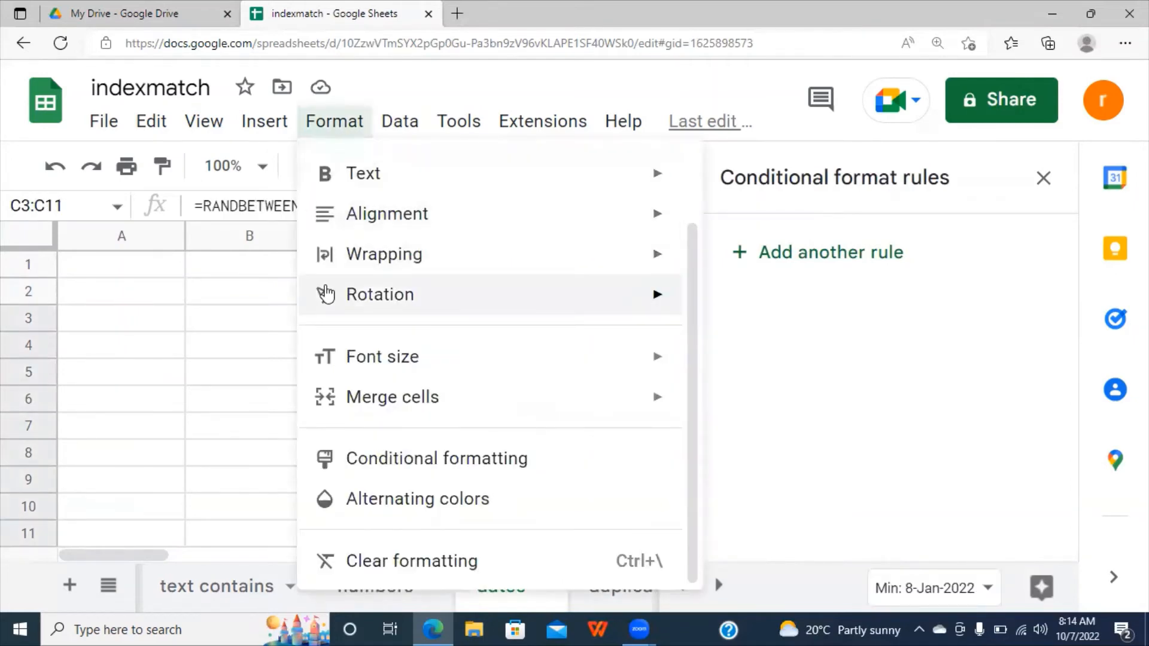
click(406, 462)
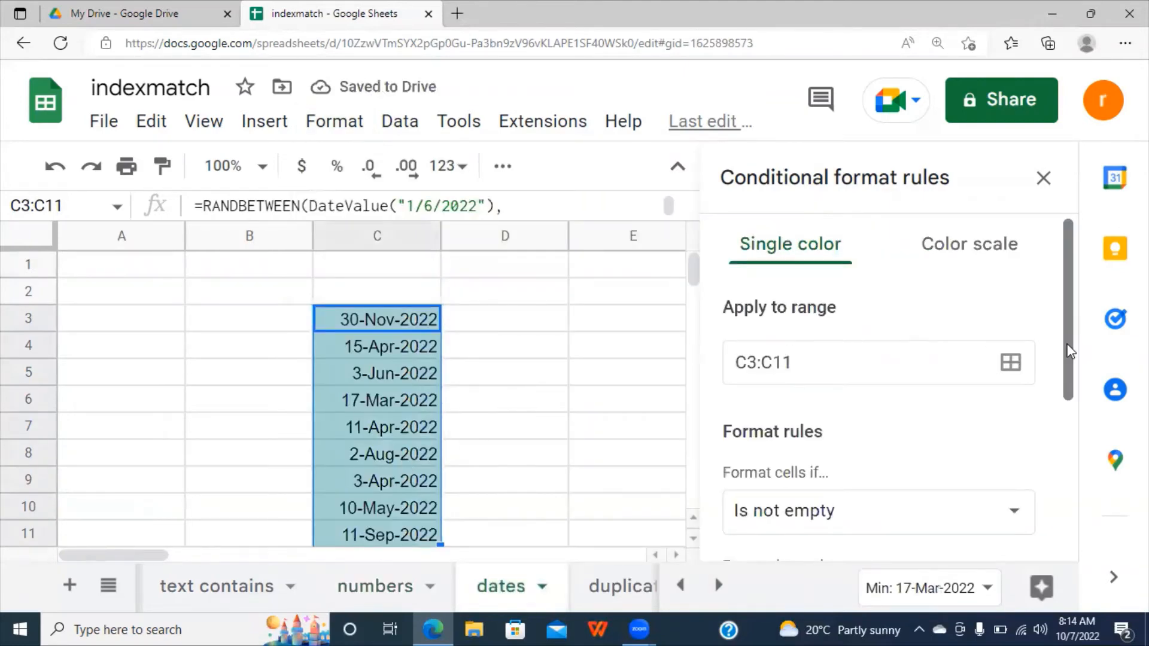
Review the date-based conditions available for the new rule
scroll(1067, 386, down, 1)
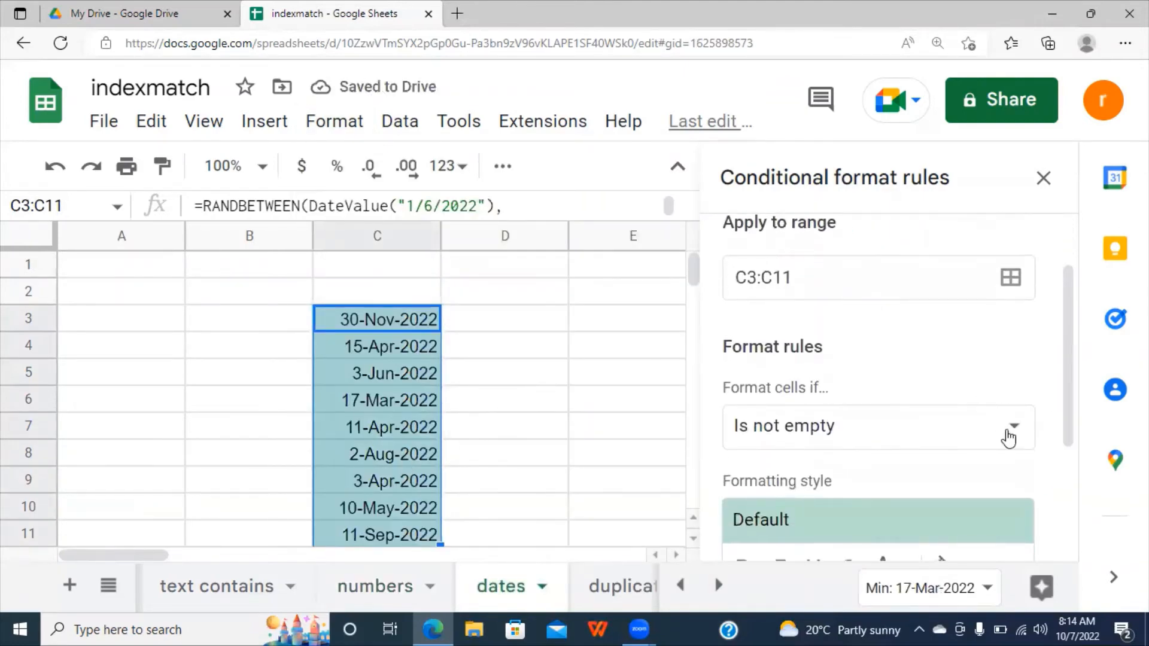
click(1009, 432)
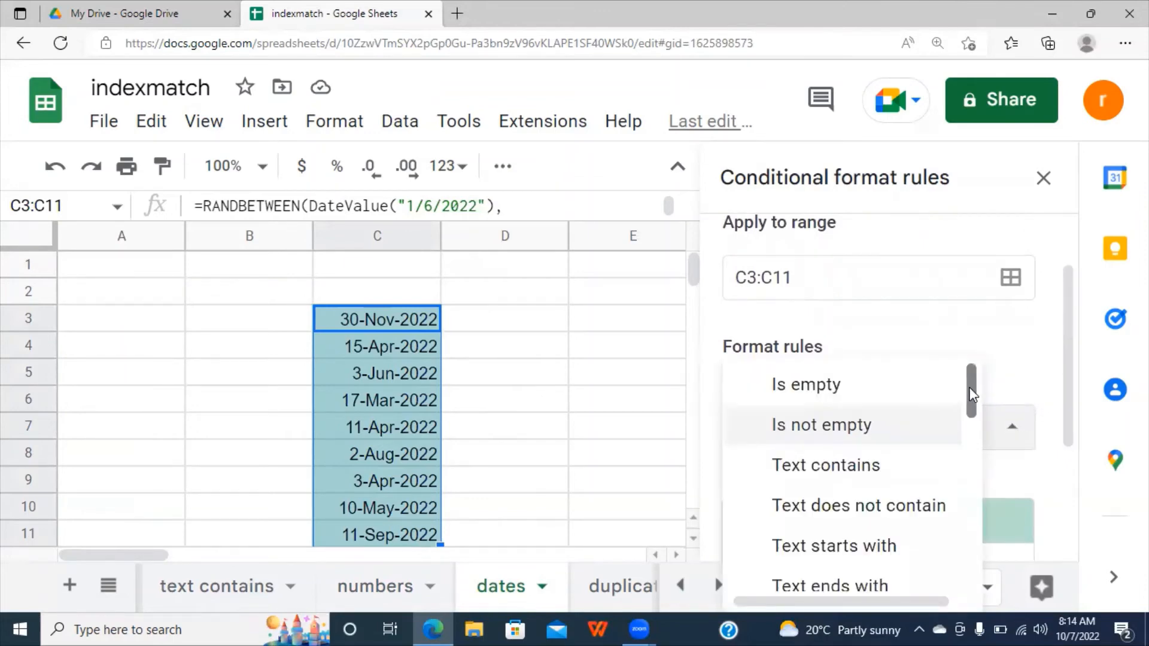
drag(973, 391, 971, 463)
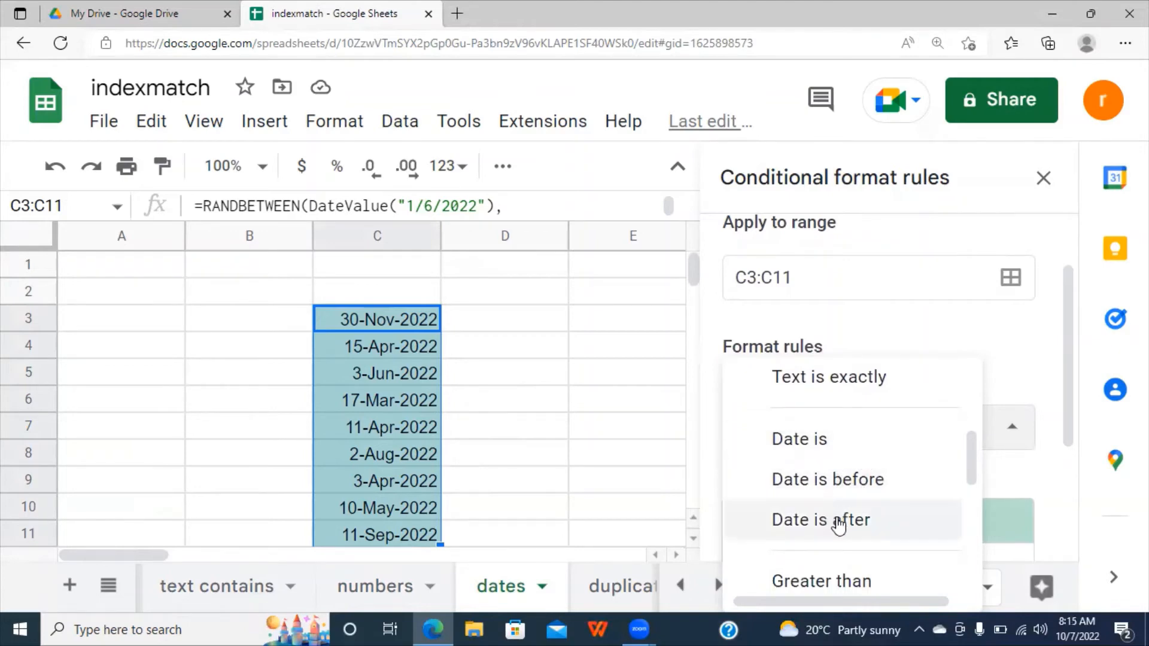
scroll(955, 495, down, 1)
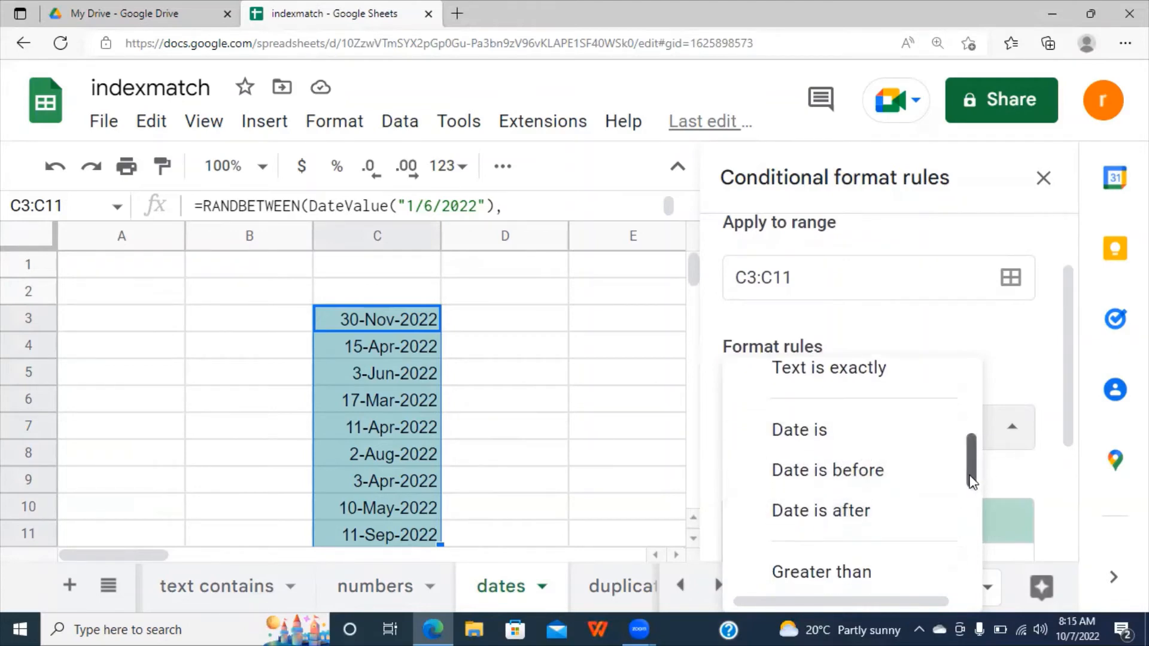
scroll(952, 478, up, 2)
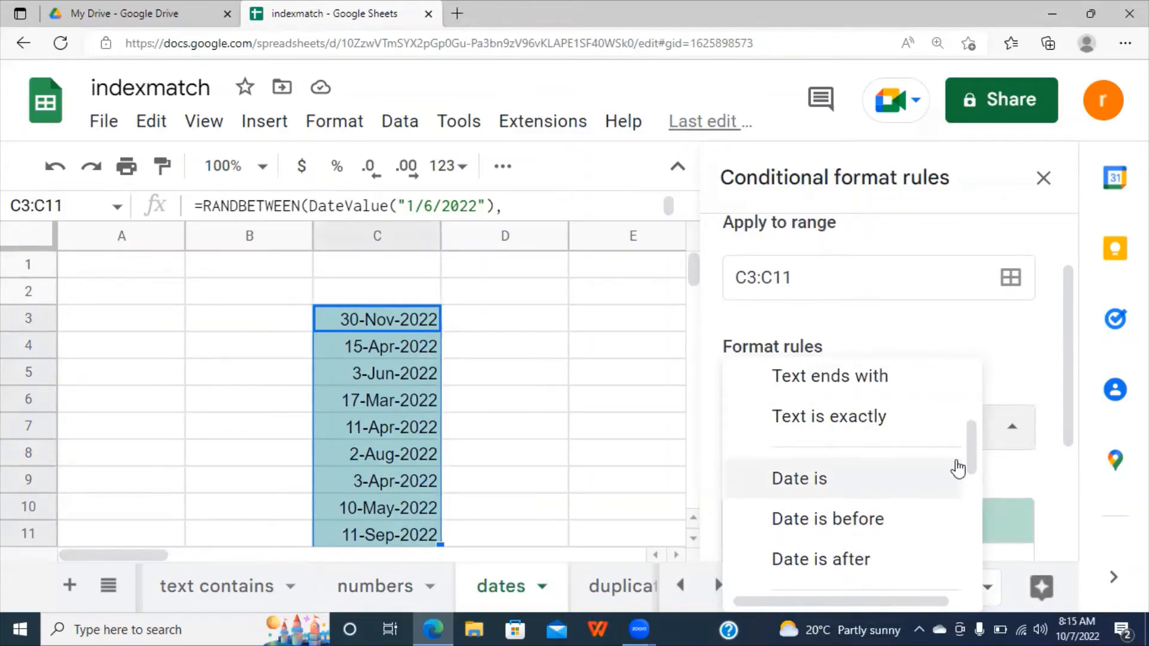
click(594, 490)
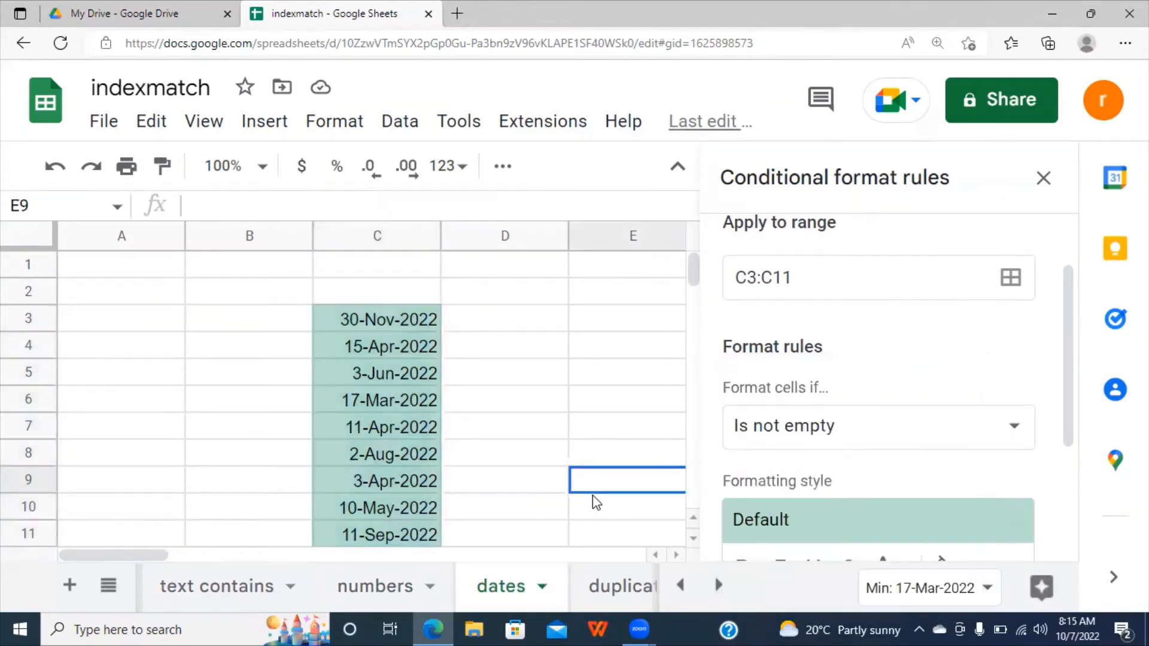
Reduce the page zoom to show the whole date list and select C3:C16
click(517, 515)
key(Down)
key(Down)
key(Down)
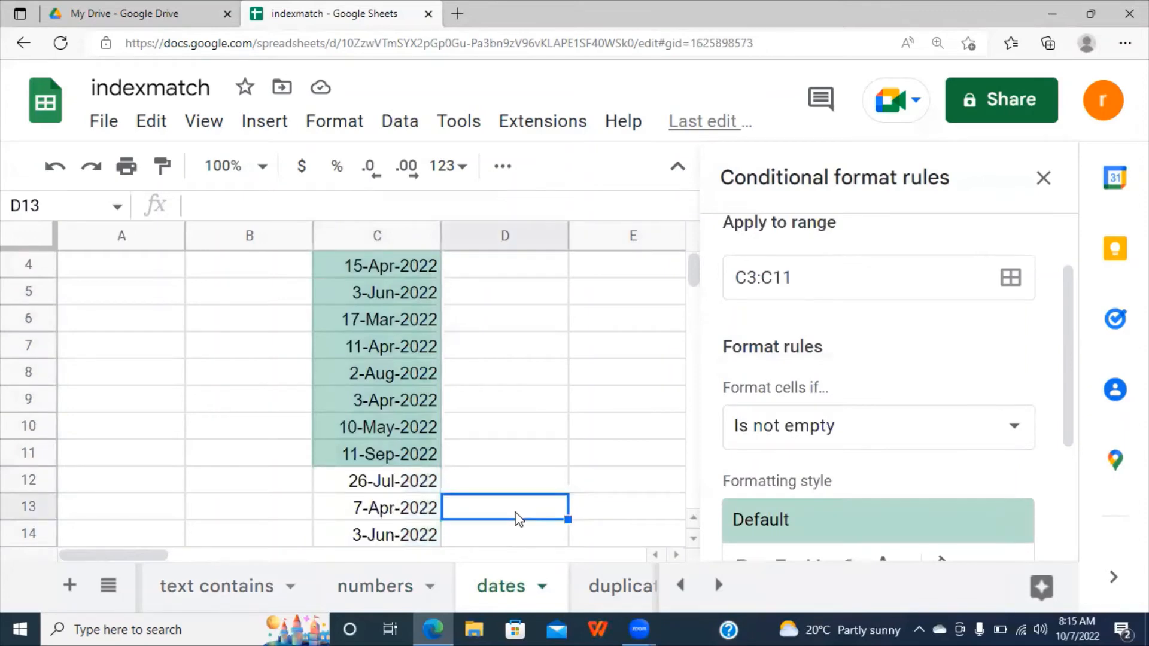
click(541, 461)
key(ctrl+minus)
key(ctrl+minus)
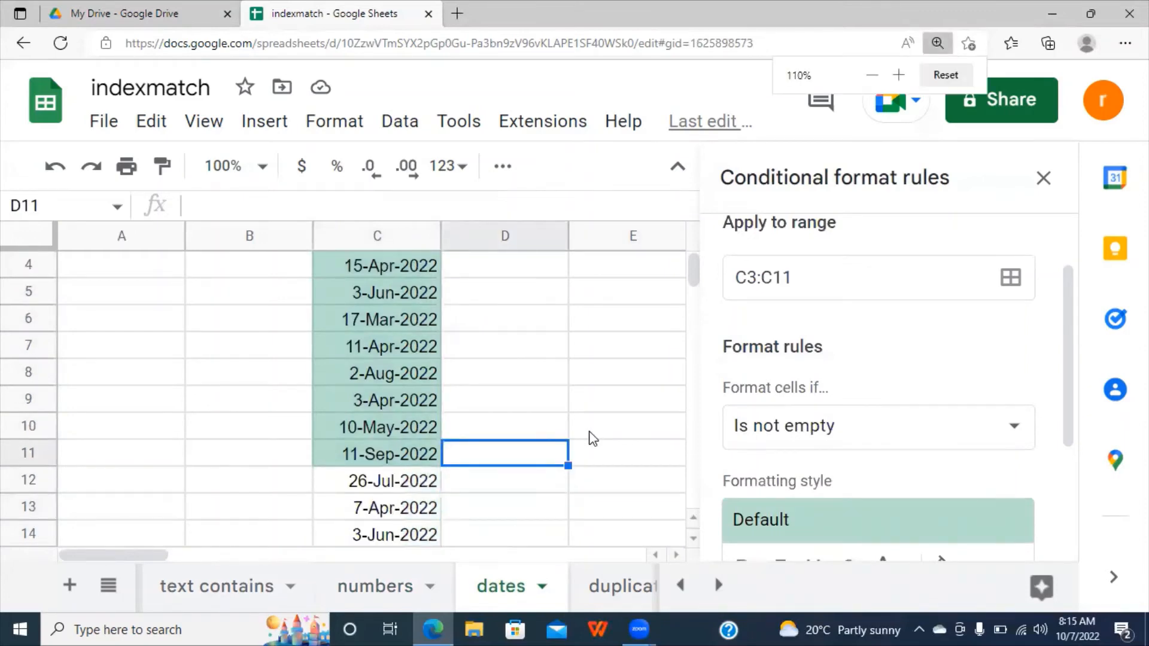
click(515, 422)
drag(302, 443, 304, 235)
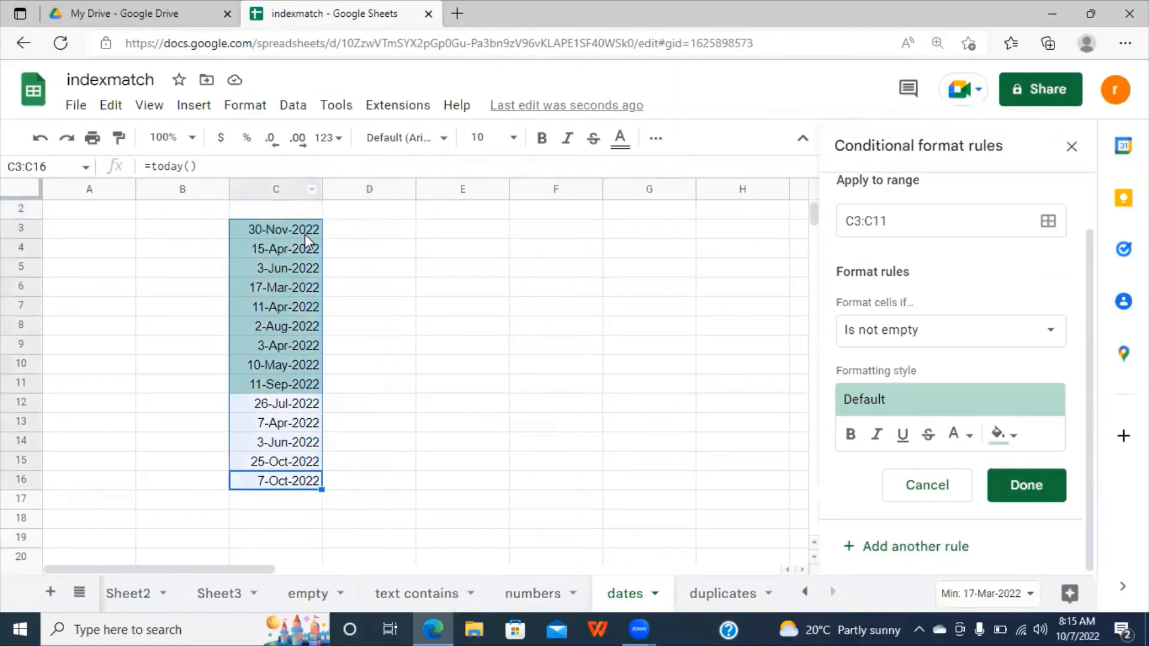
Set the C3:C11 rule to Date is today with a blue fill and save it
click(1056, 333)
drag(1012, 326, 1018, 396)
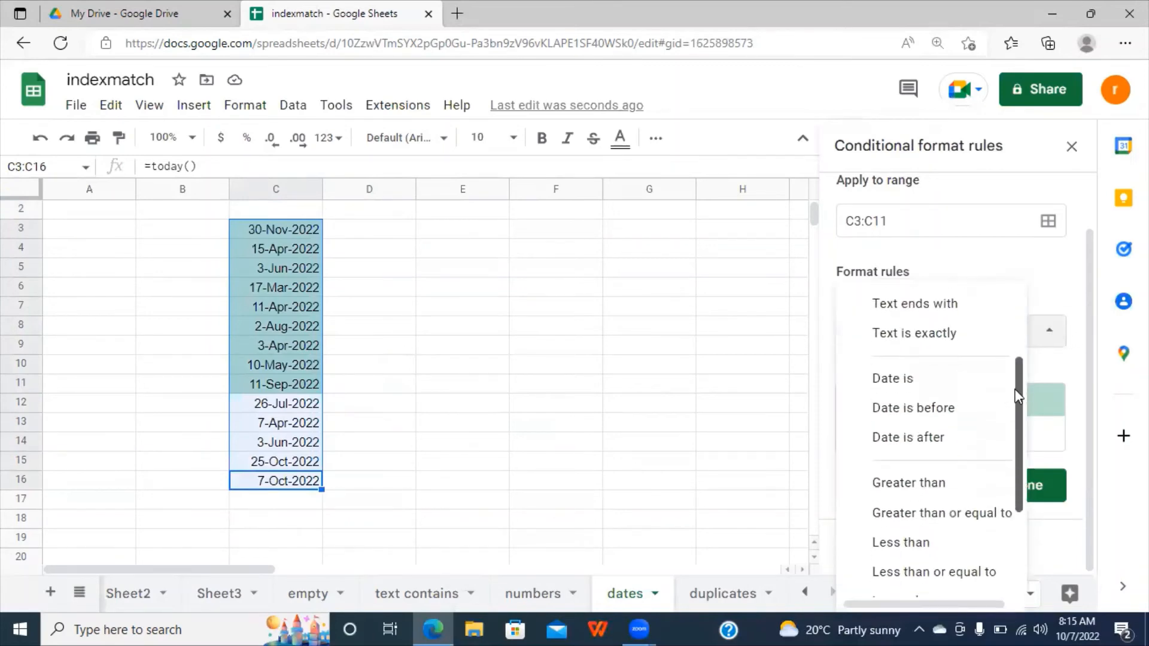
click(906, 379)
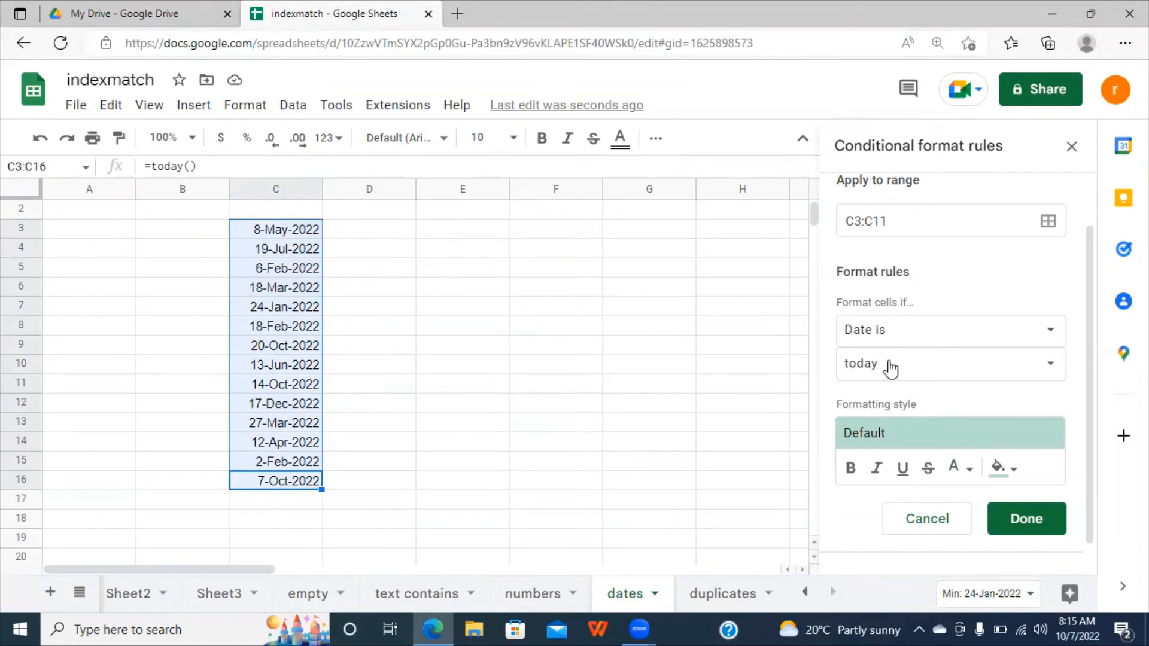
click(997, 473)
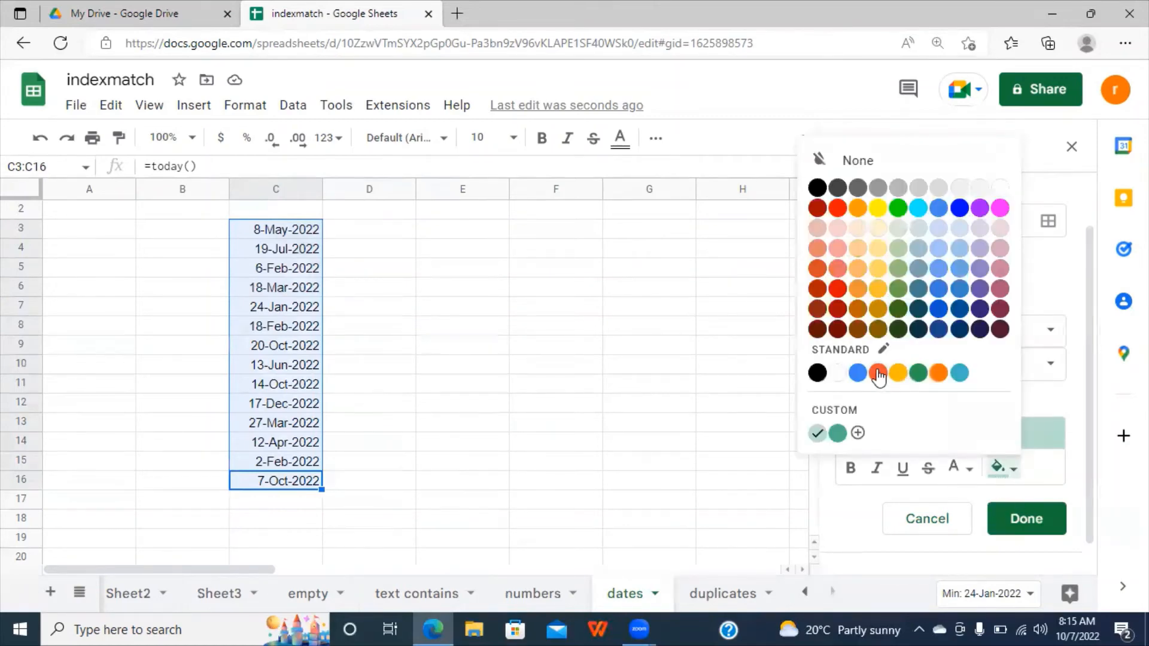
click(939, 311)
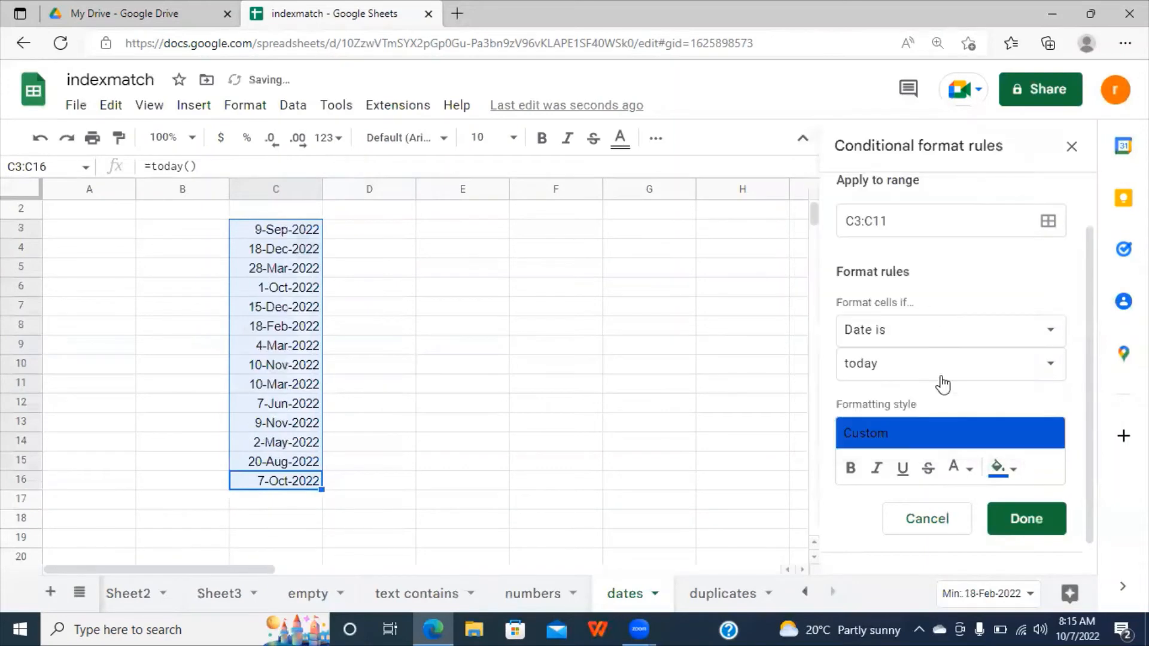
click(1037, 523)
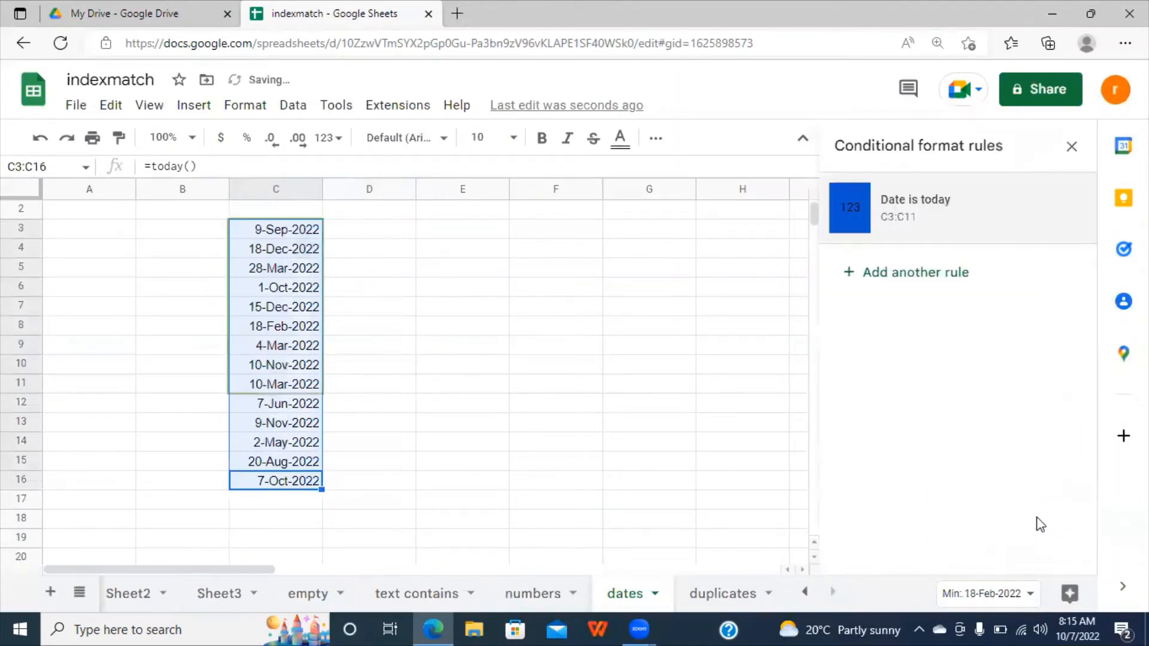
Select the dates in C3:C16 and delete the Date is today rule that covers only C3:C11
click(721, 409)
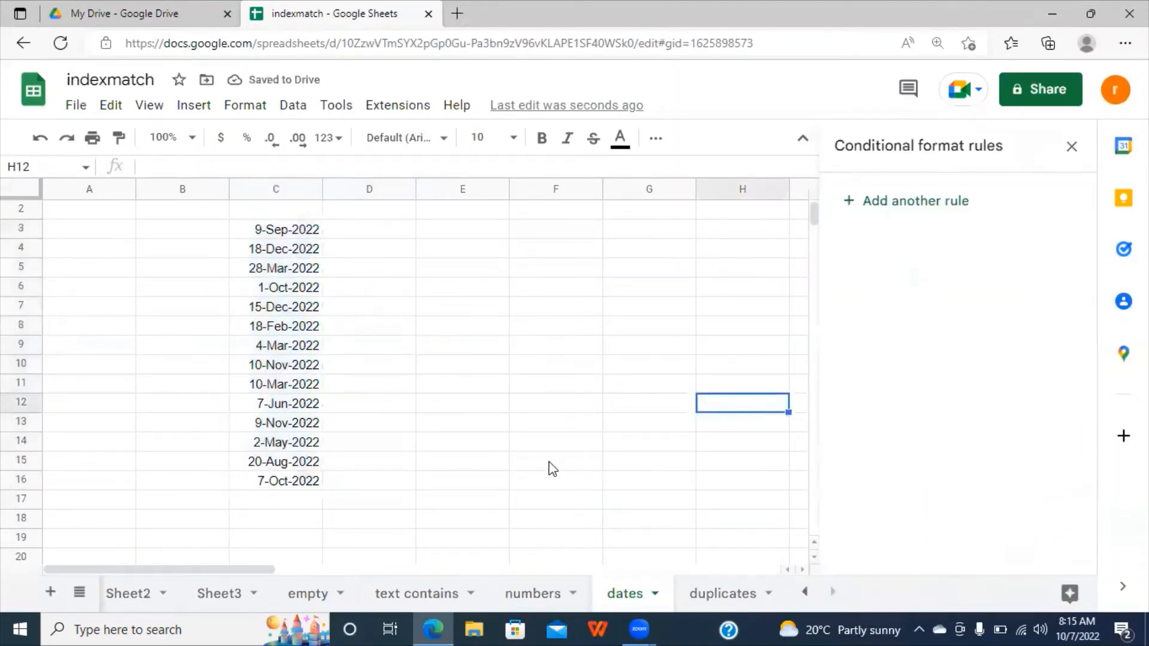
drag(295, 483, 310, 233)
mouse_move(879, 239)
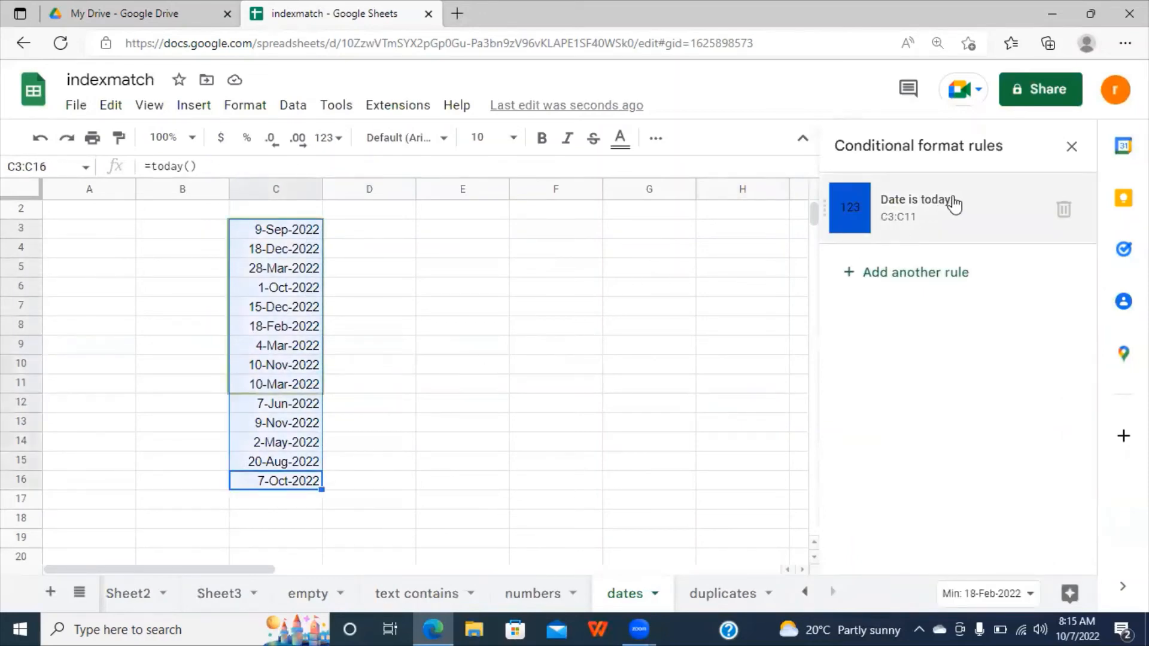
click(1063, 210)
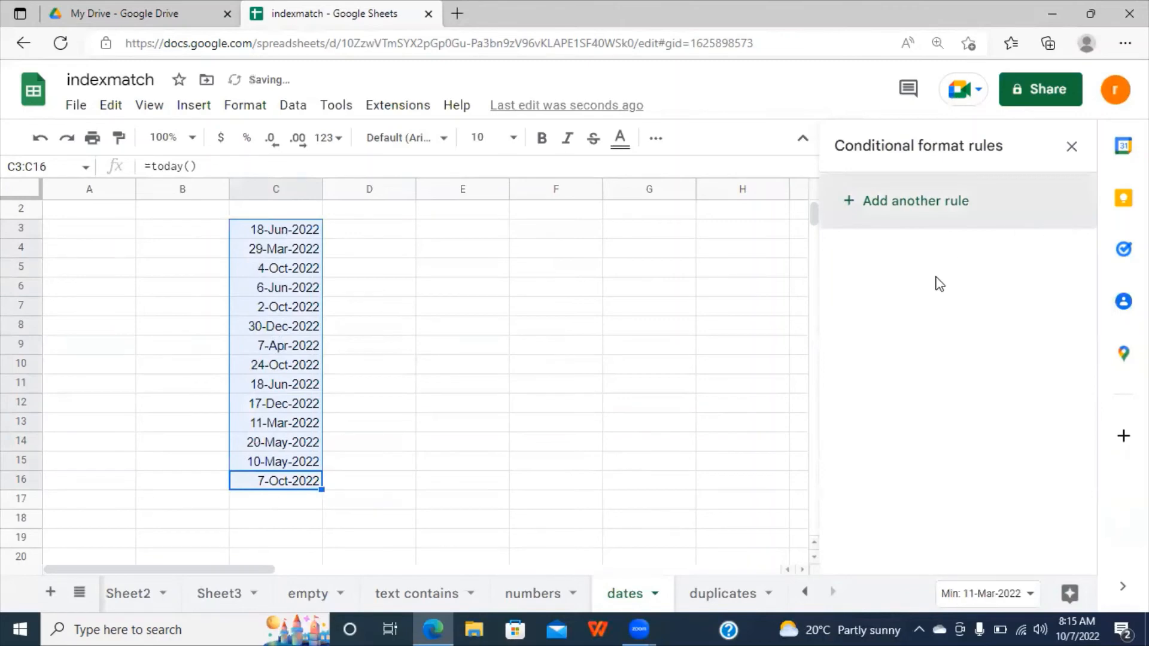
Add a conditional format rule for C3:C16 with the condition Date is today
click(922, 219)
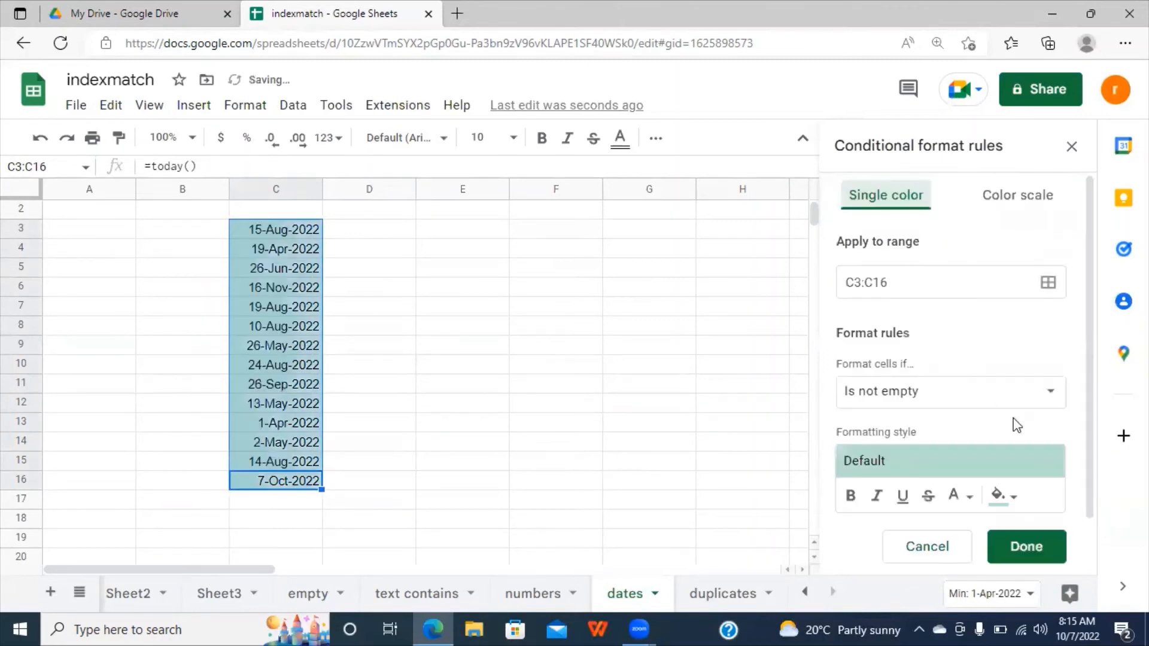
click(1052, 394)
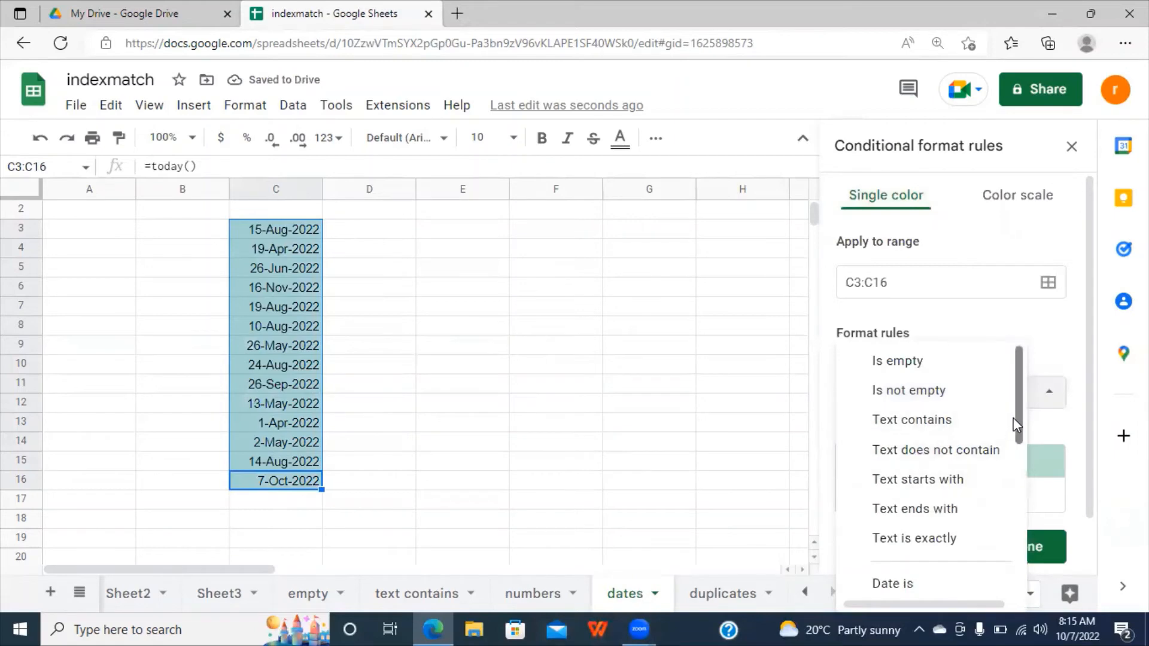
scroll(1017, 424, down, 3)
click(881, 497)
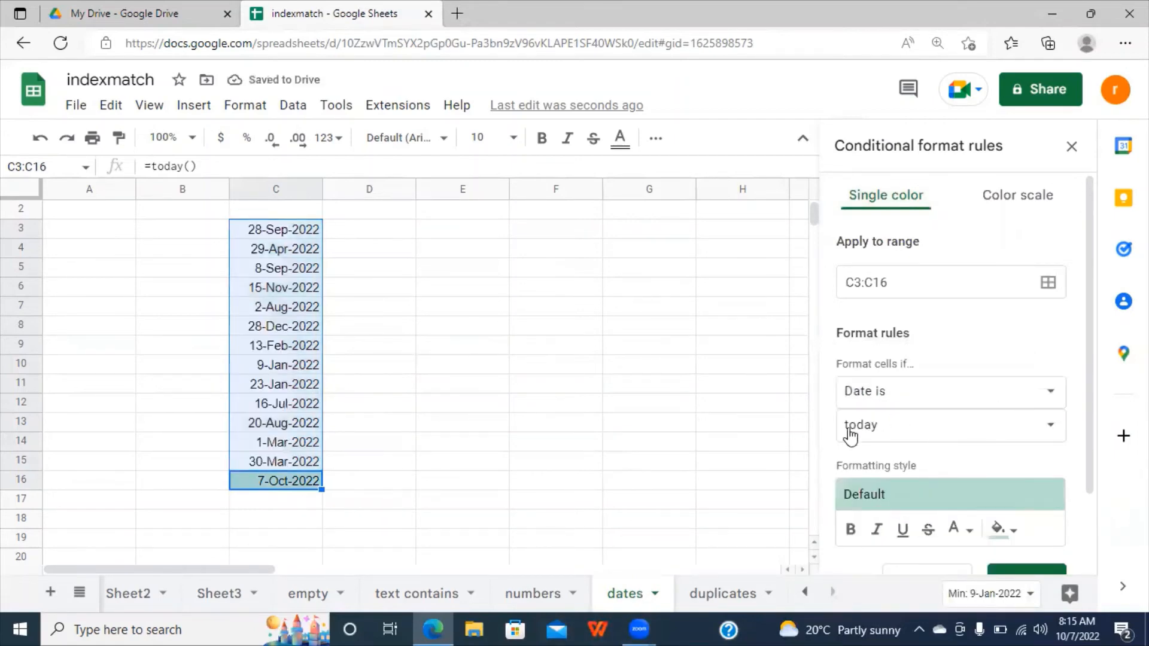
Give the C3:C16 date rule a blue fill and save it
drag(1089, 459, 1089, 502)
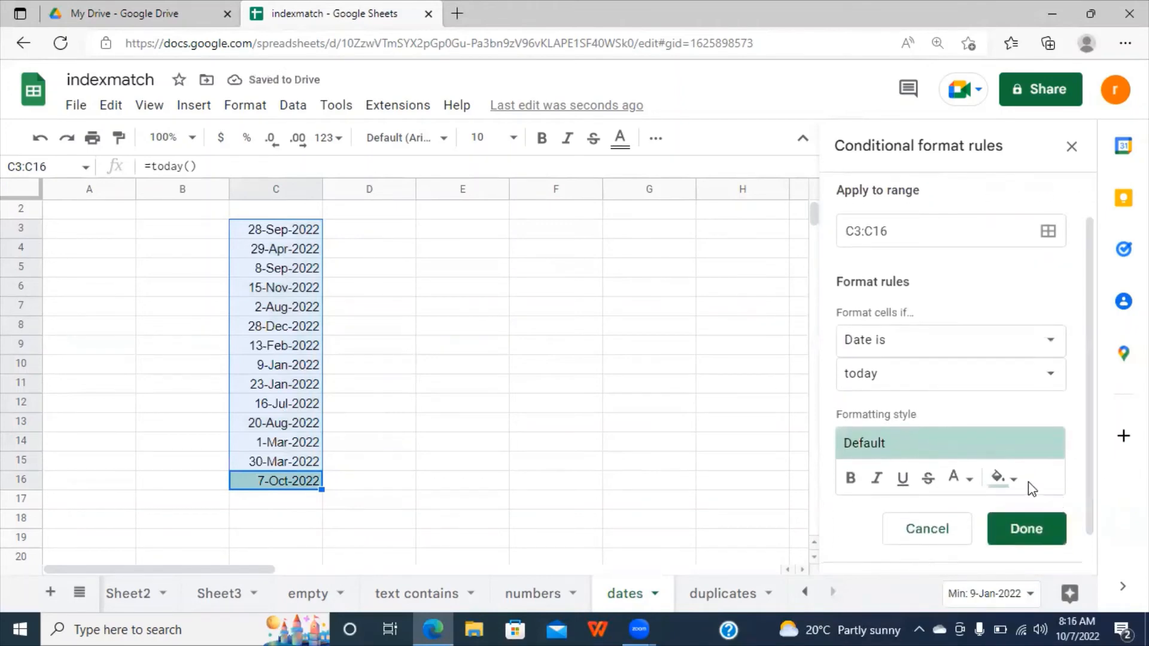
click(1012, 480)
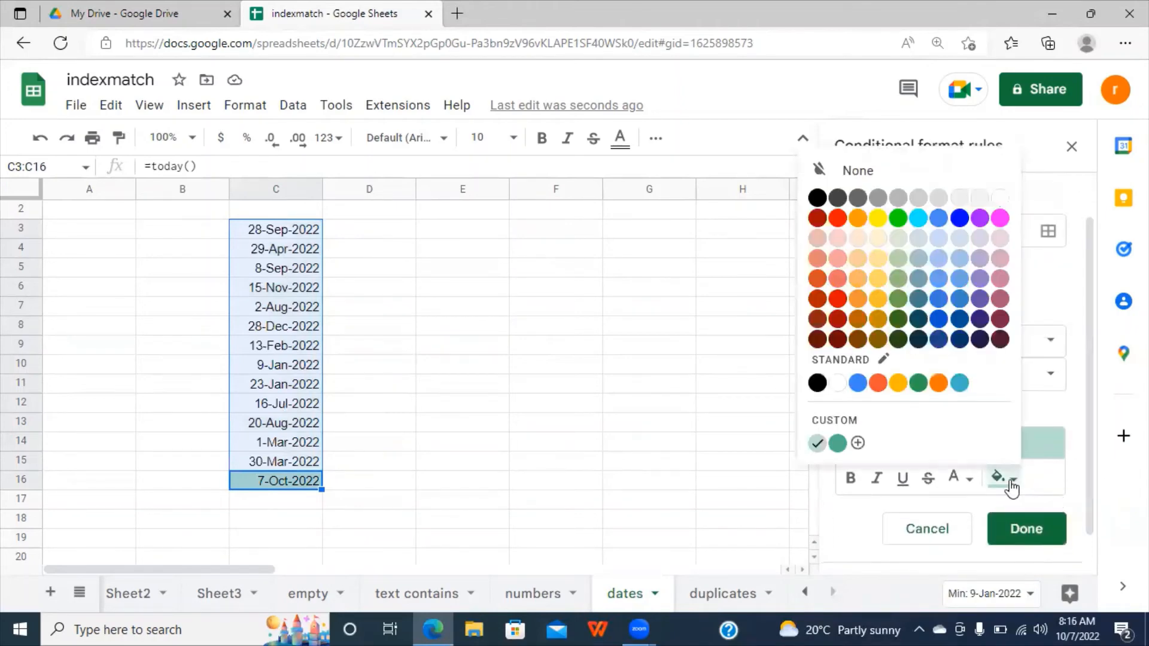
click(939, 319)
click(1036, 533)
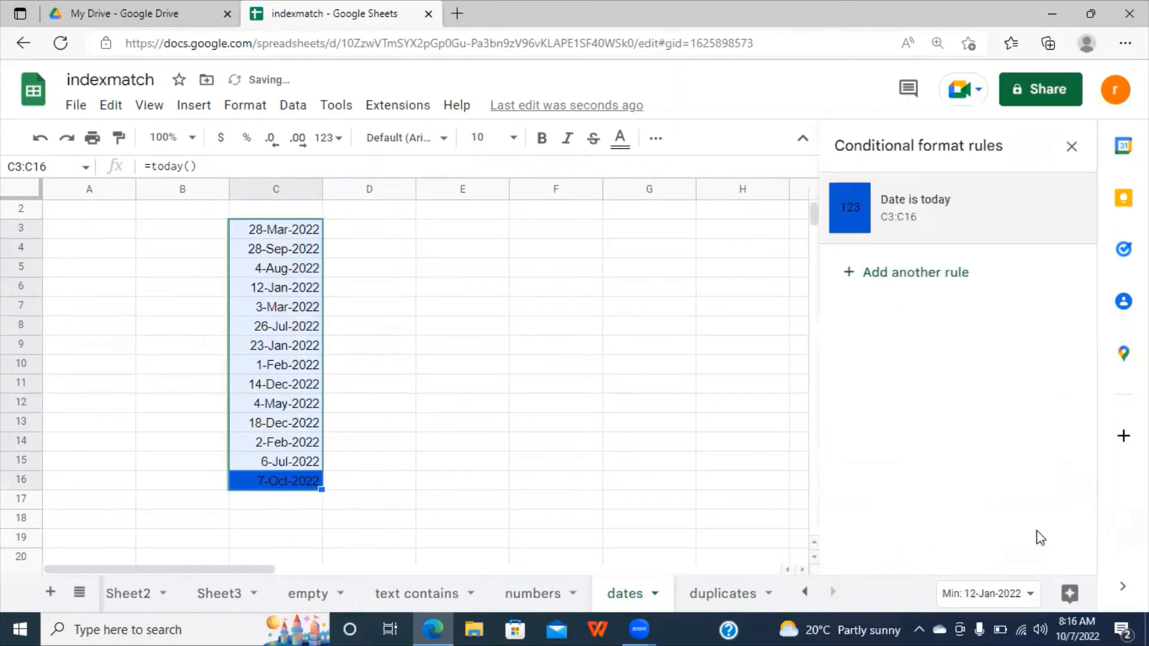
Check the highlighted date in C16 and delete the Date is today rule for C3:C16
click(726, 468)
click(473, 444)
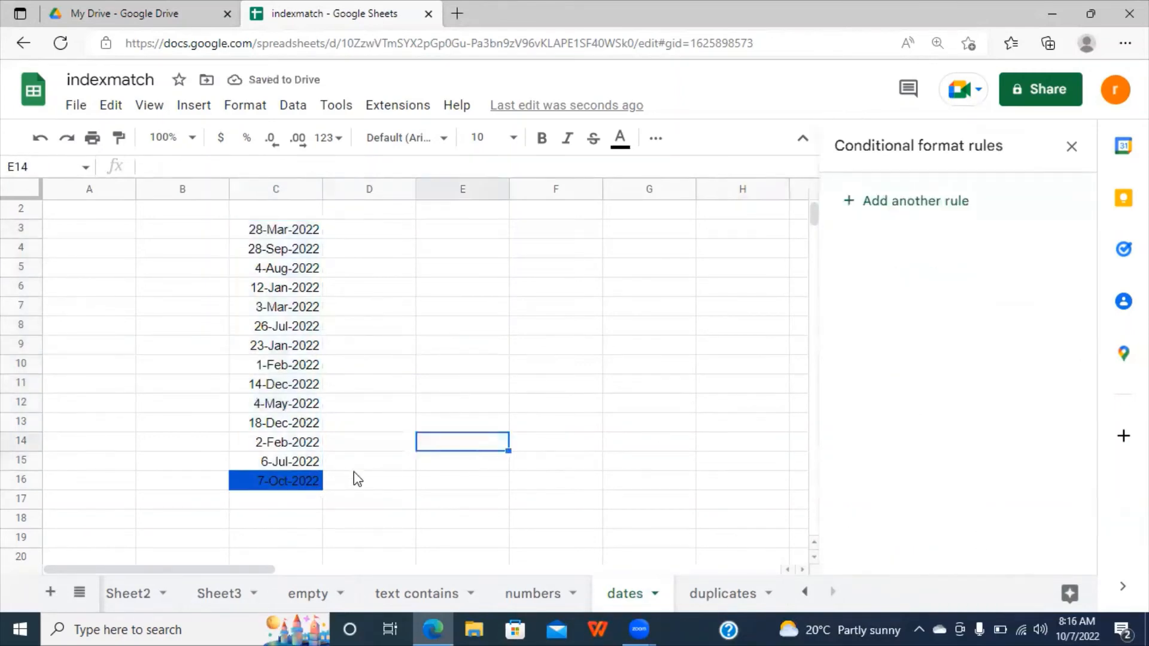
click(317, 482)
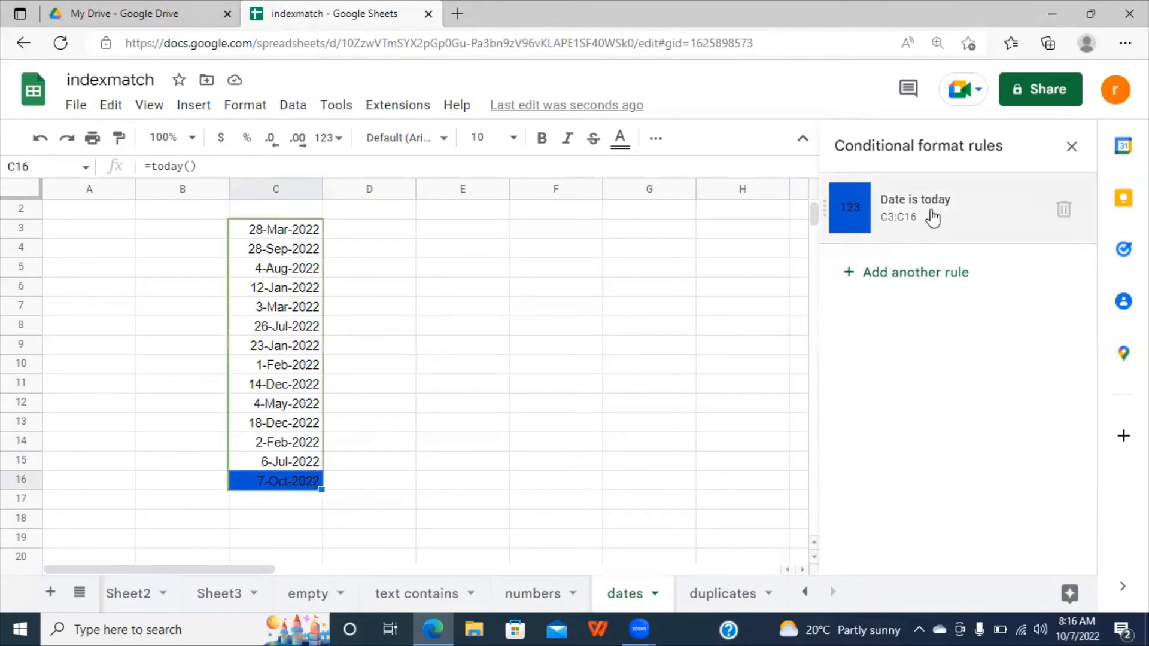
click(1059, 213)
click(631, 347)
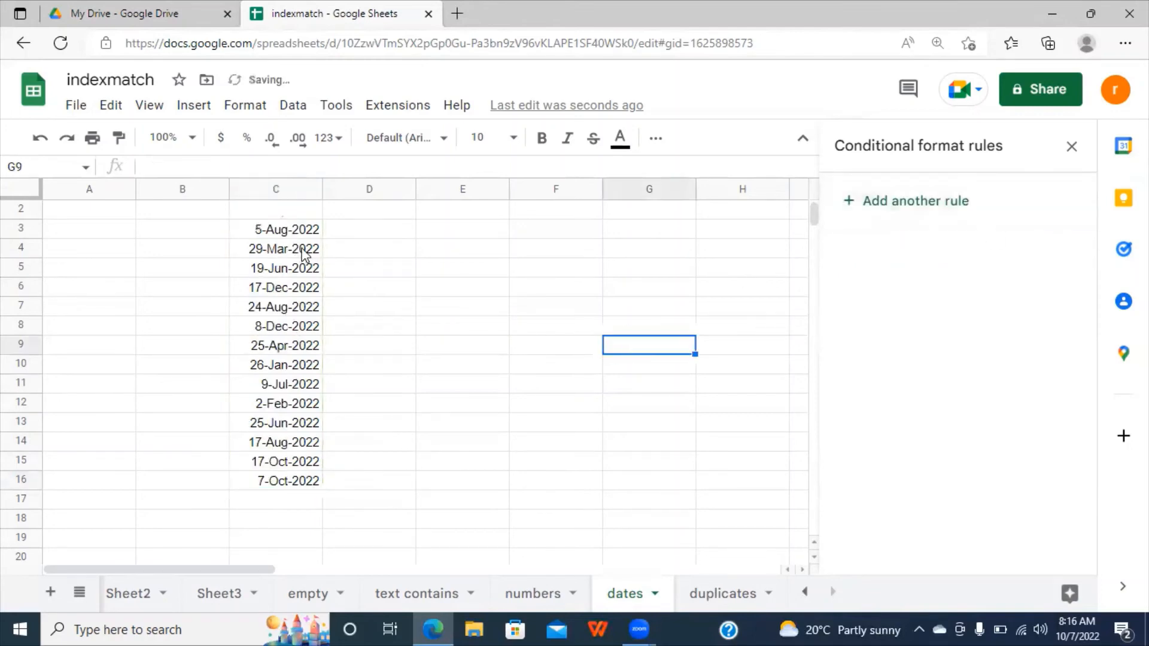
Add a conditional format rule for C3:C16 with the condition Date is before today, keeping the default green style
drag(294, 230, 290, 487)
click(928, 206)
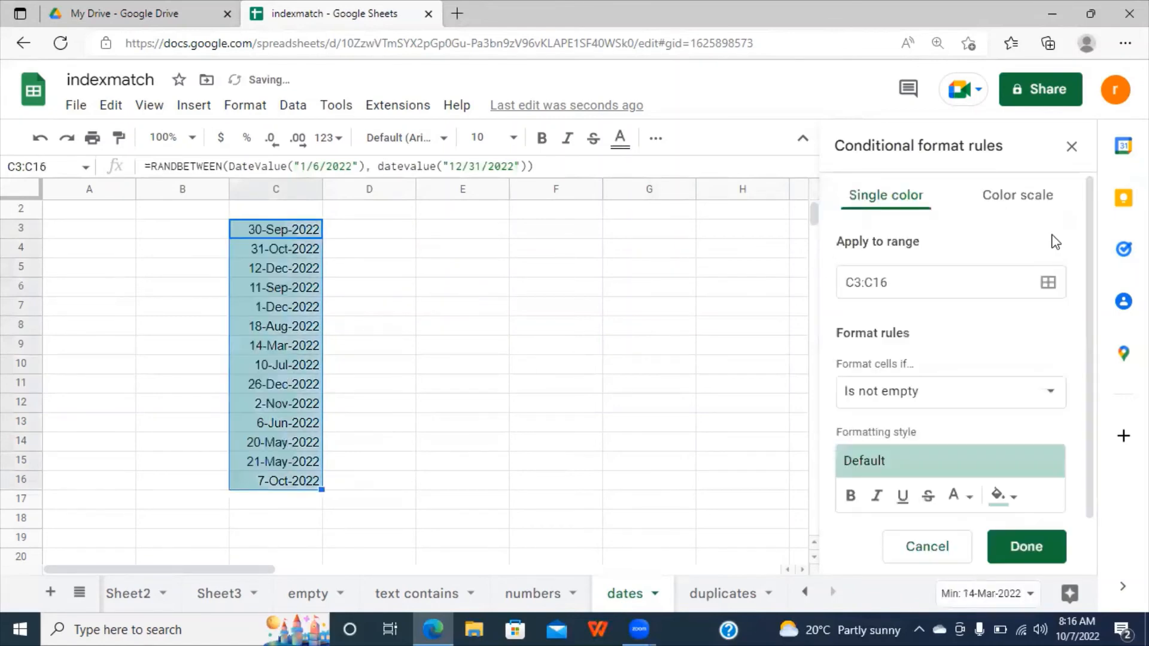
scroll(1080, 383, down, 1)
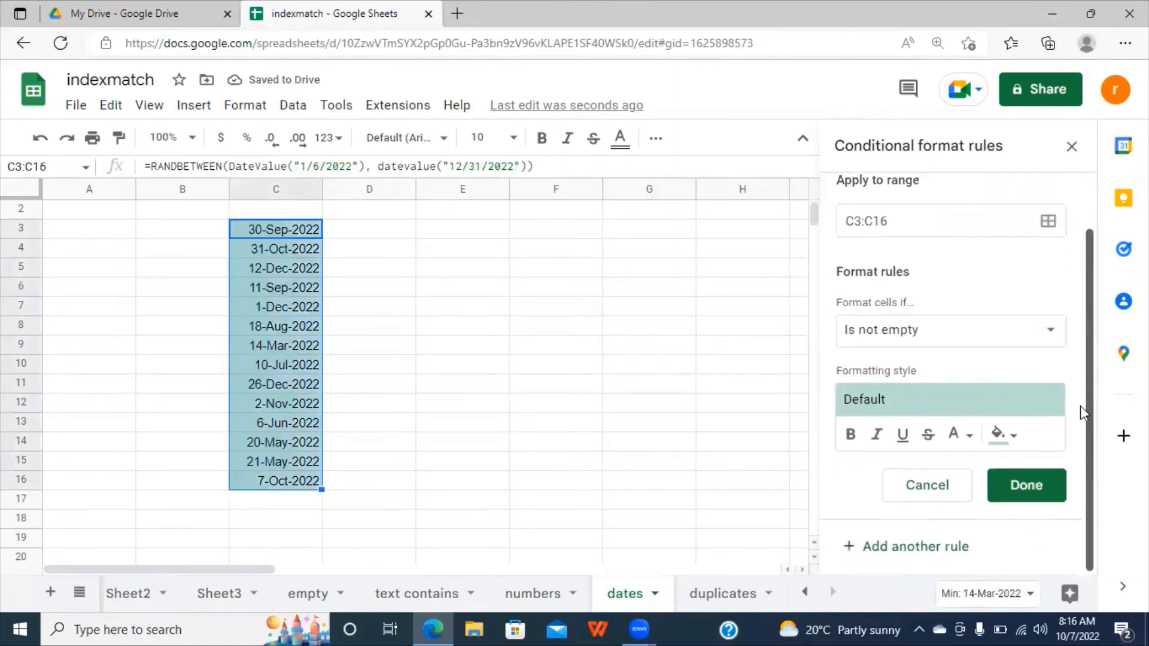
click(1052, 339)
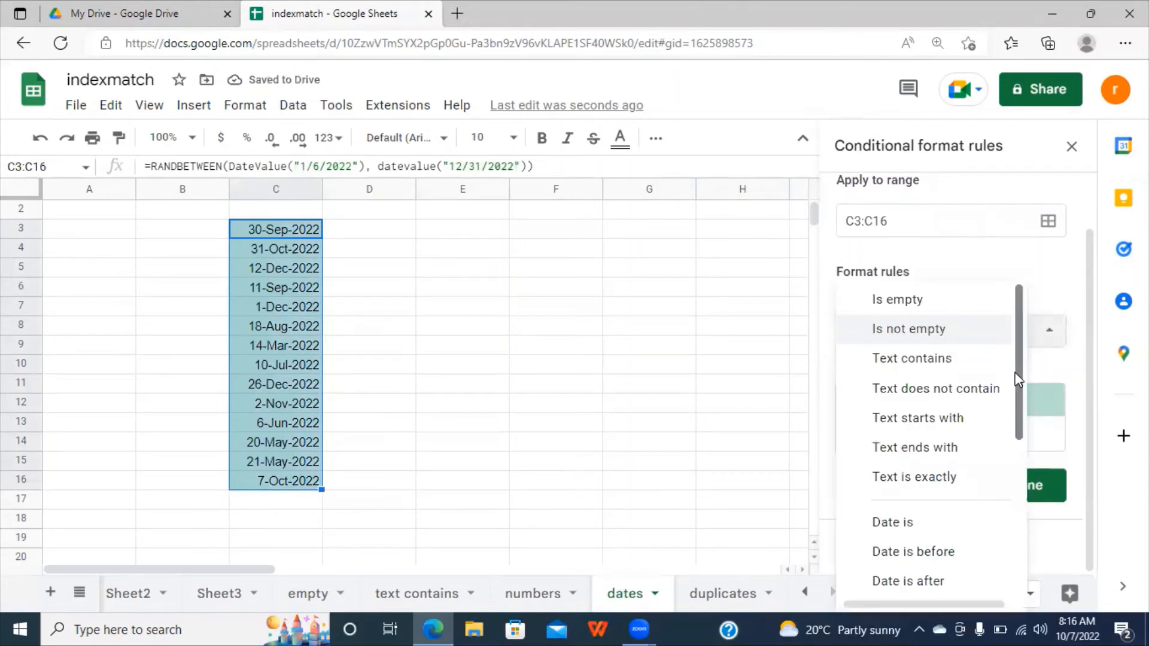
drag(1018, 398, 1014, 478)
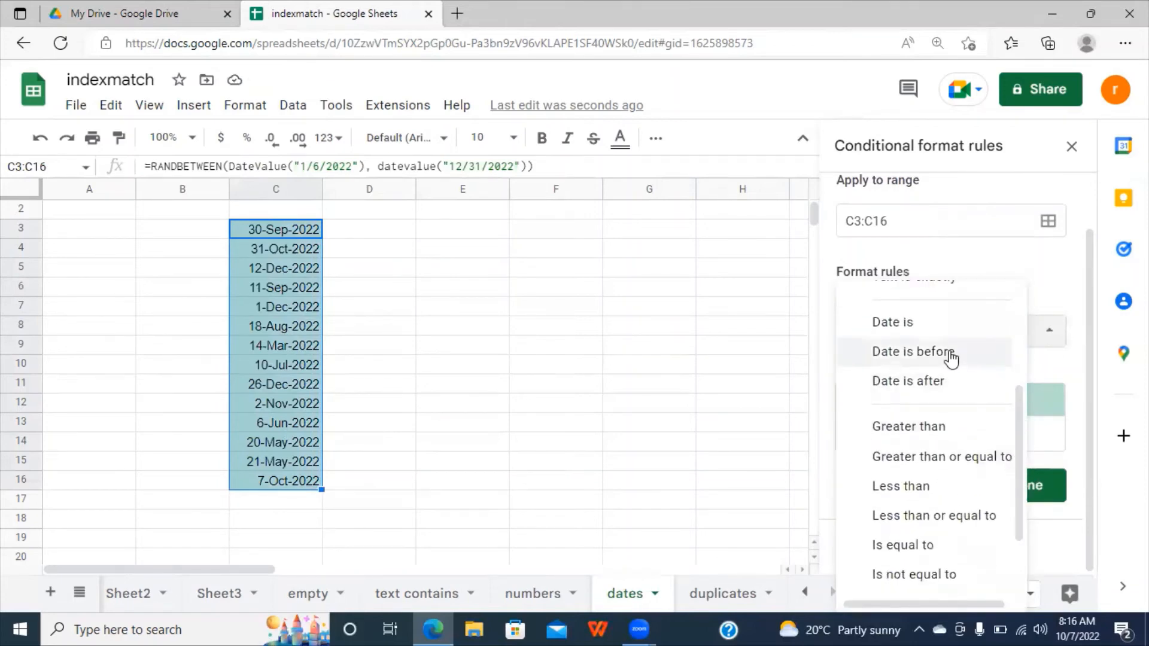
click(944, 355)
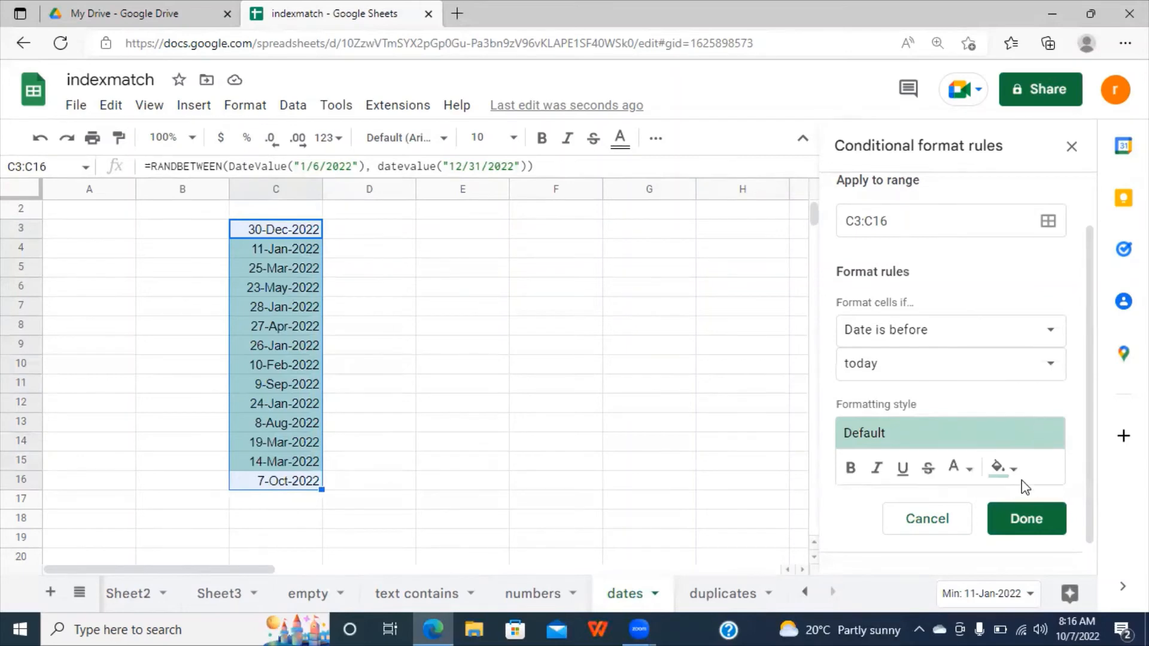
click(1051, 371)
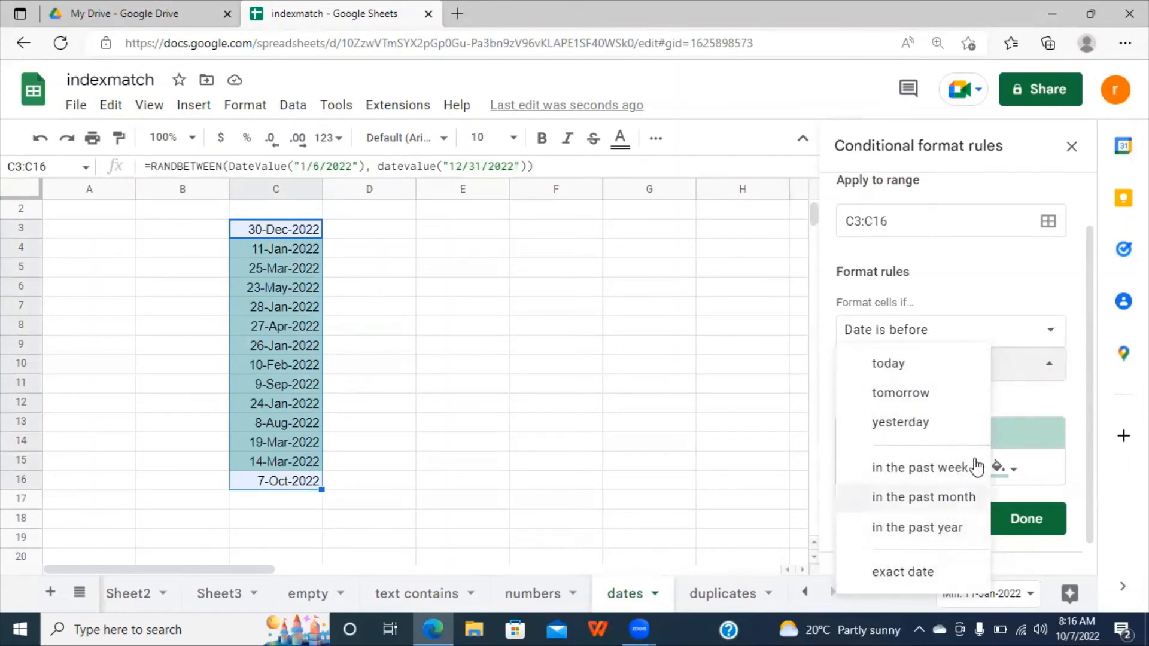
click(890, 366)
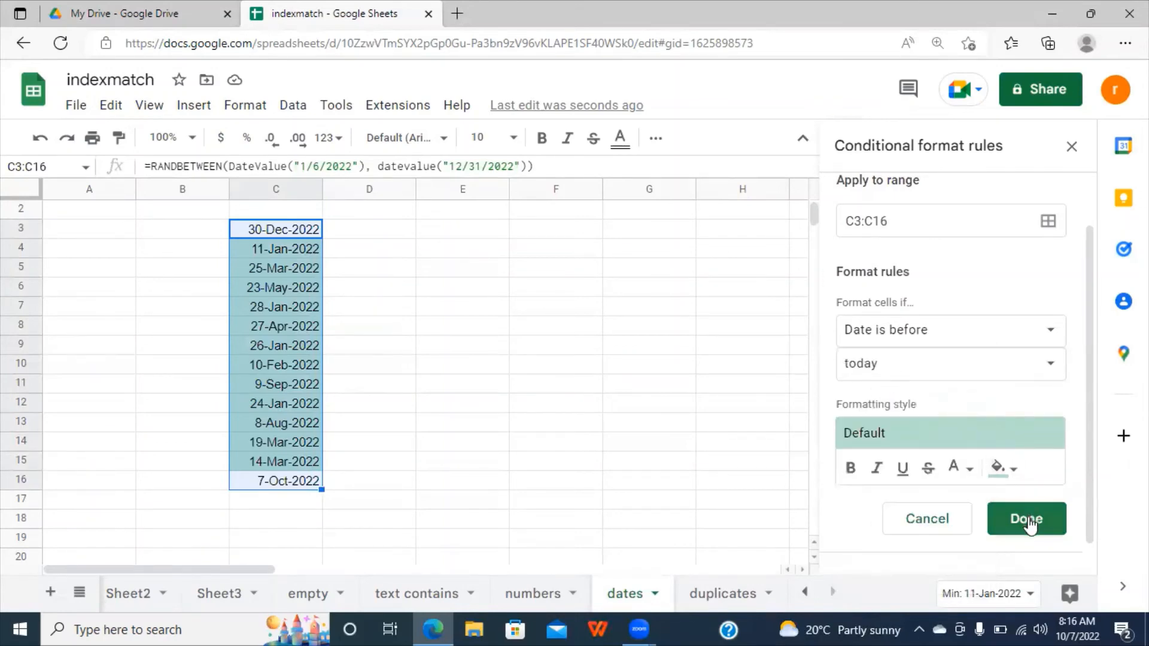
click(1027, 520)
Compare the highlighted dates in C4:C15 with the formula date in C16
click(648, 500)
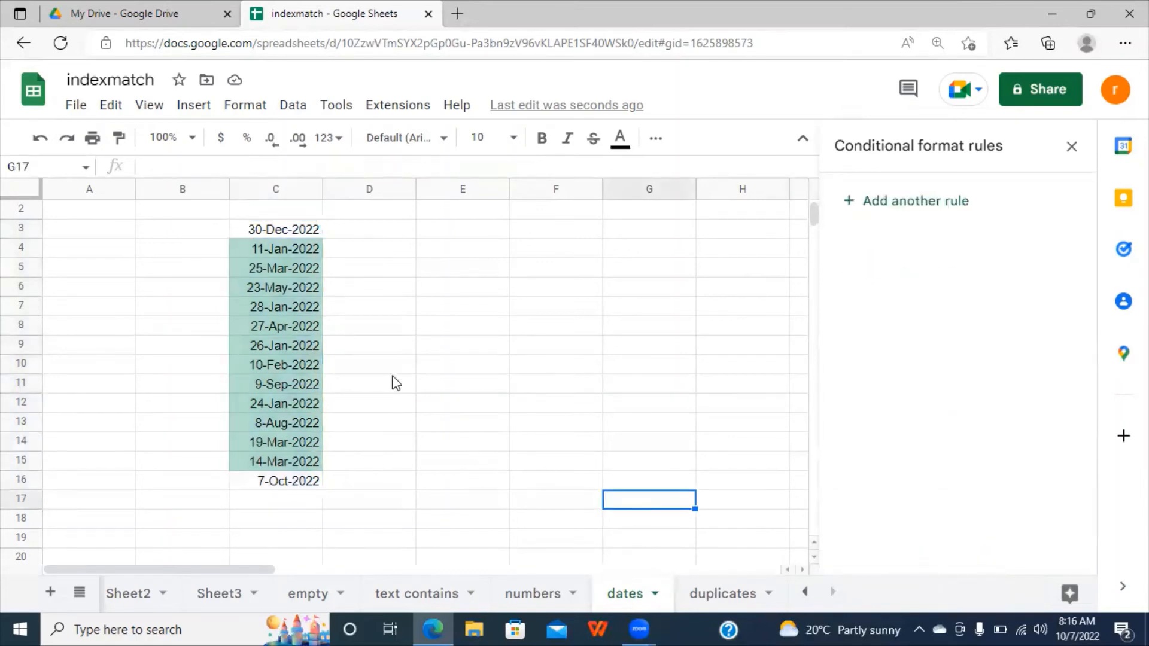
click(301, 484)
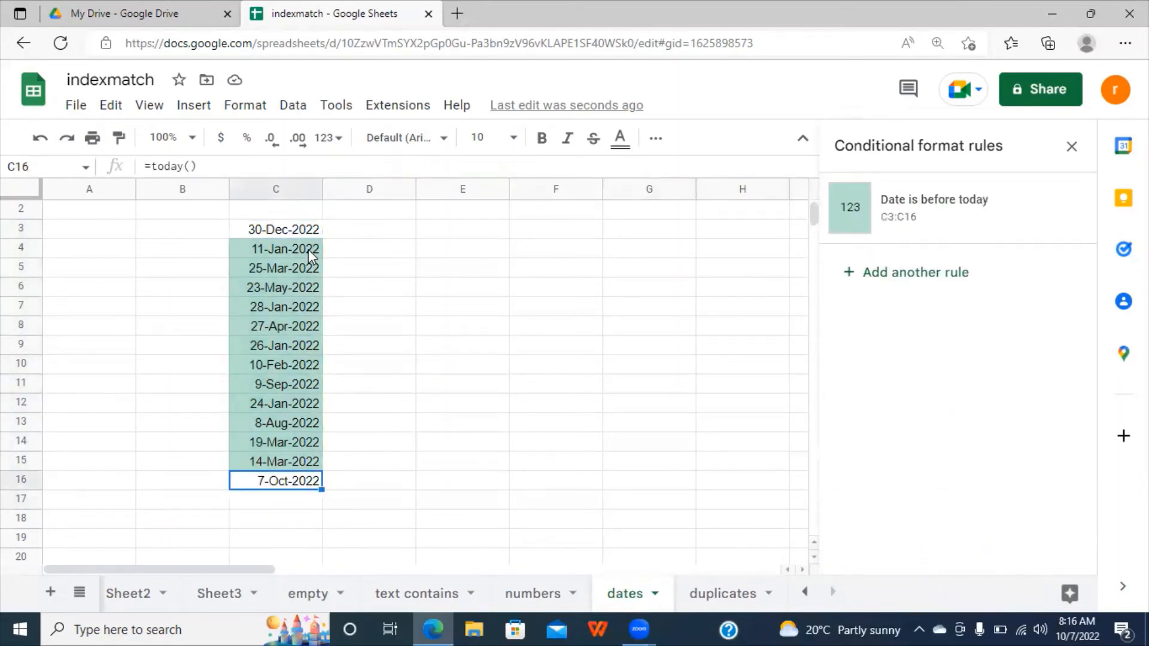
drag(310, 256, 316, 480)
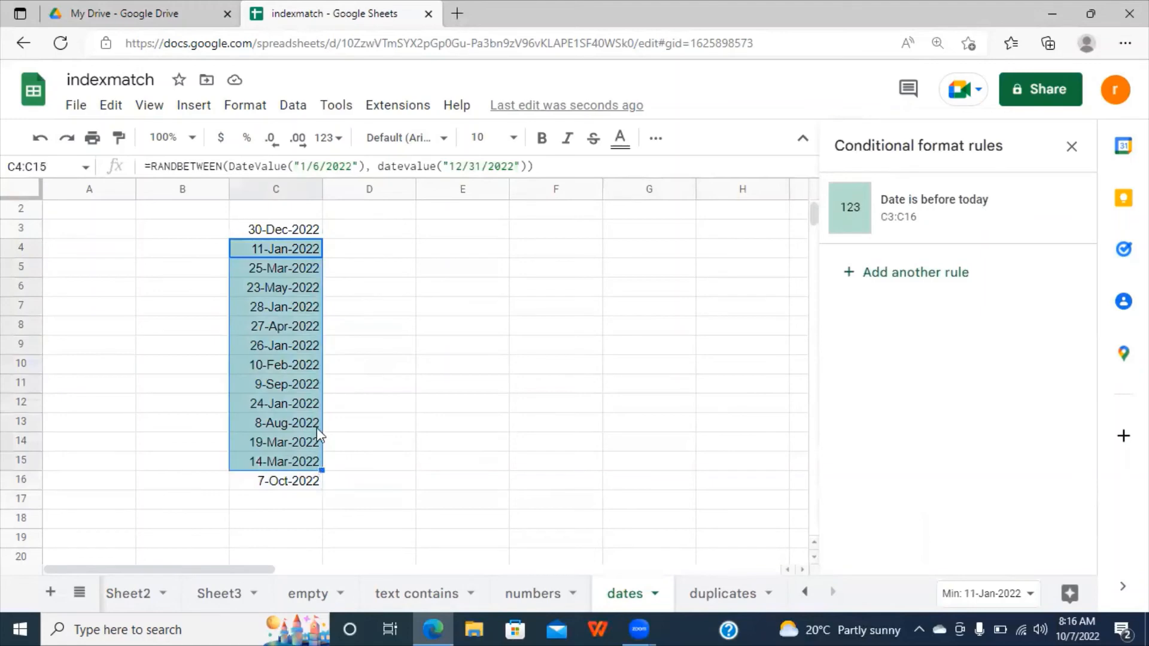
click(319, 309)
click(401, 328)
click(410, 349)
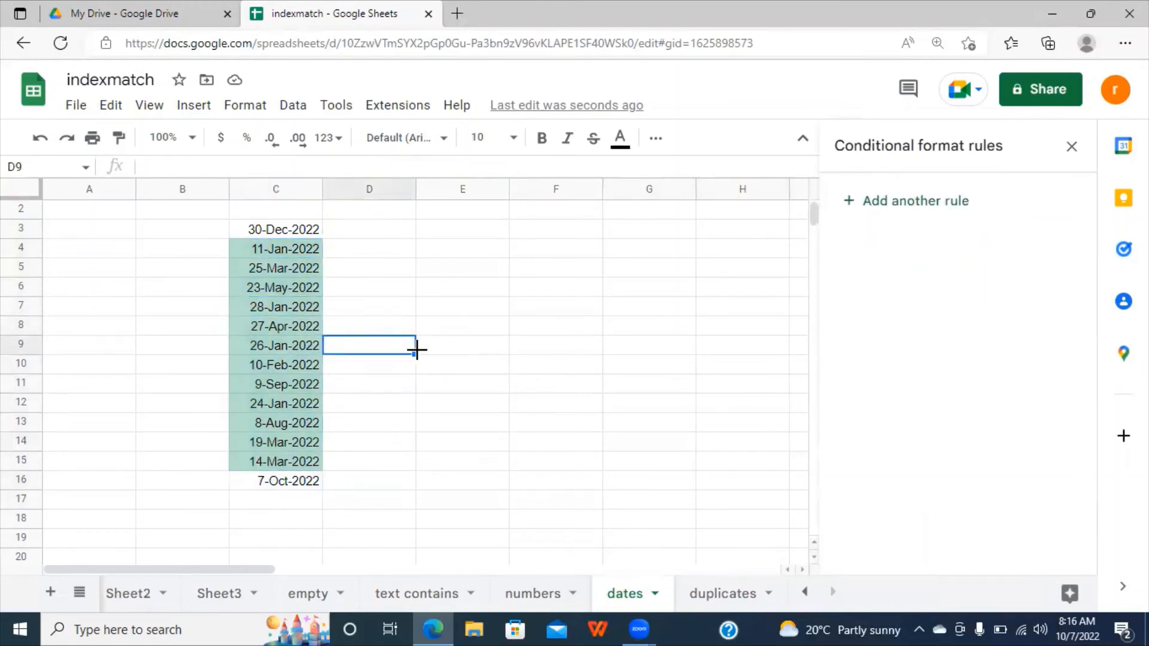
click(371, 430)
Open the duplicates sheet and select the list of names in B2:B16
click(709, 595)
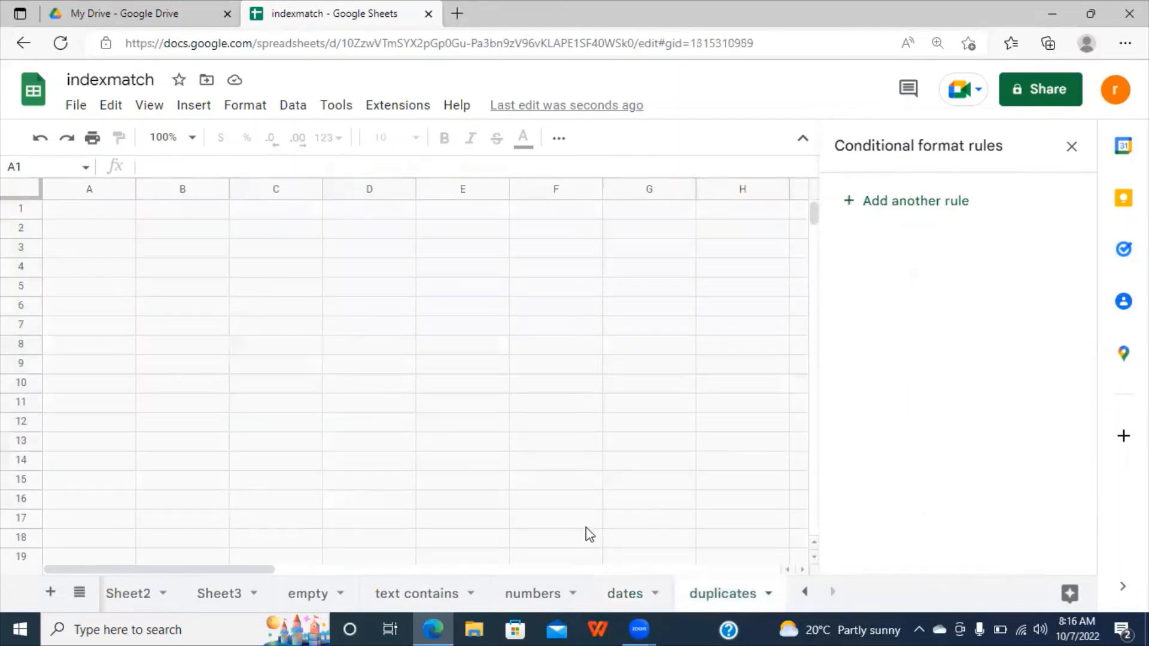
click(398, 469)
click(309, 370)
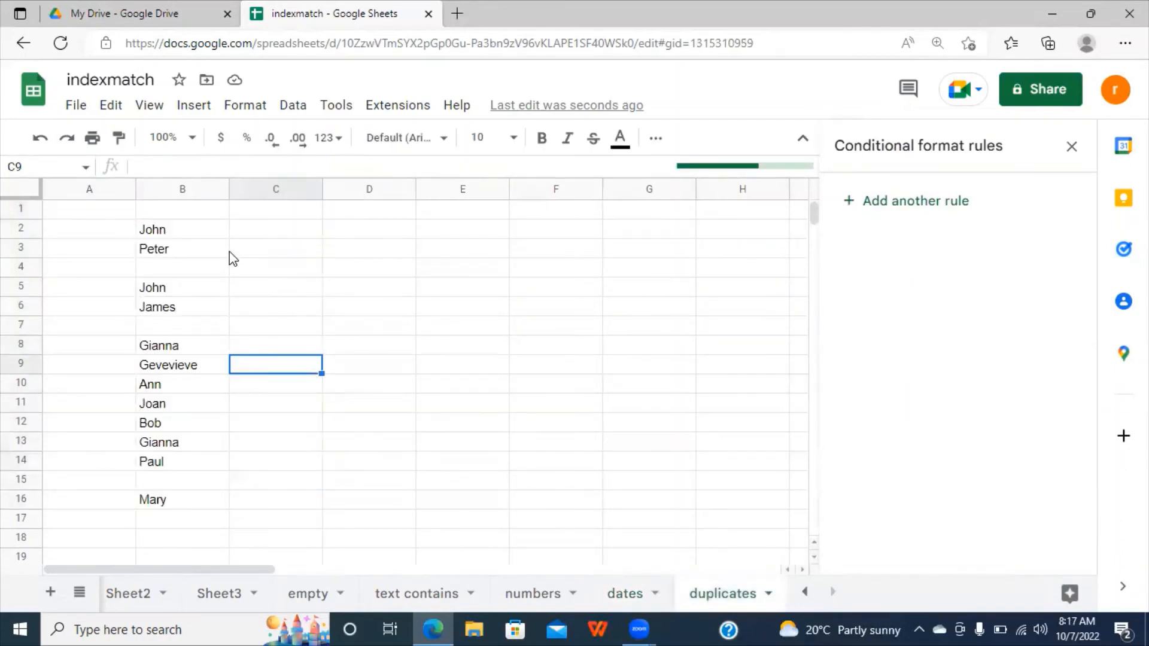
drag(180, 229, 181, 515)
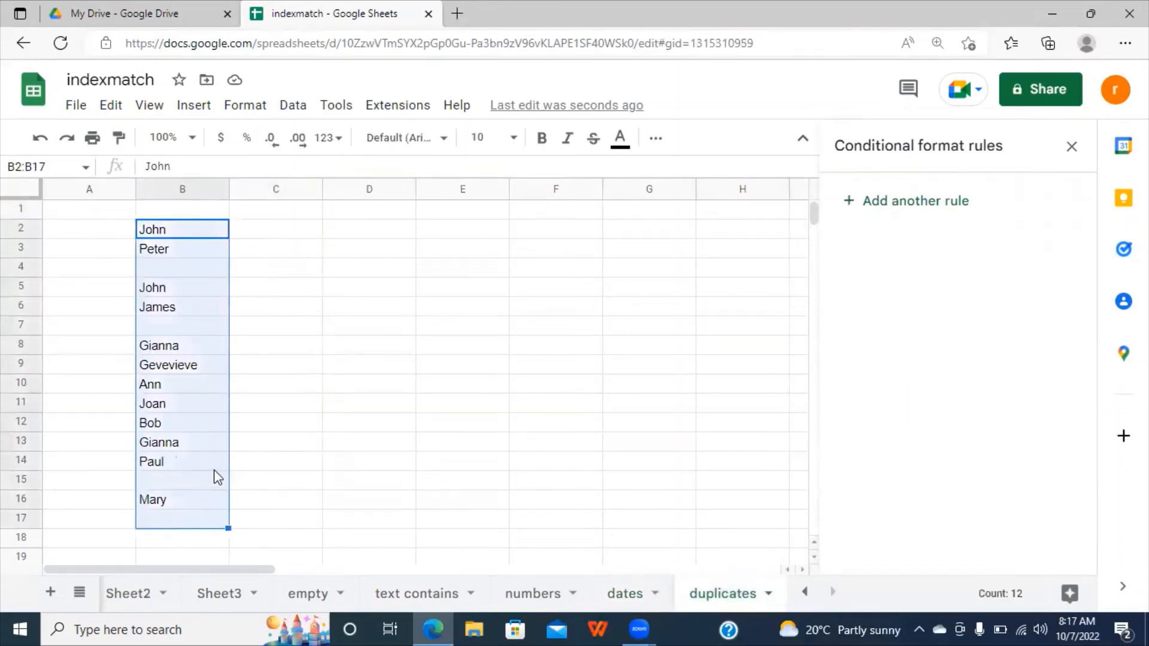
click(317, 386)
drag(190, 234, 180, 512)
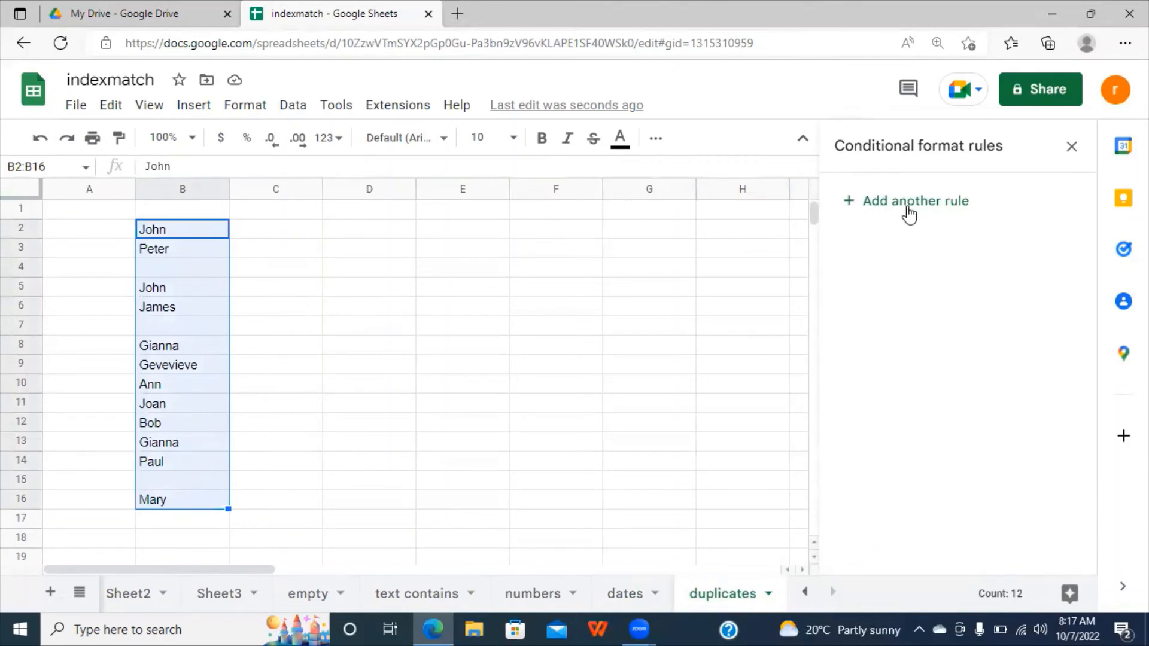
Add a default Is not empty rule for B2:B16, look through the available conditions and close the conditional format rules
click(923, 203)
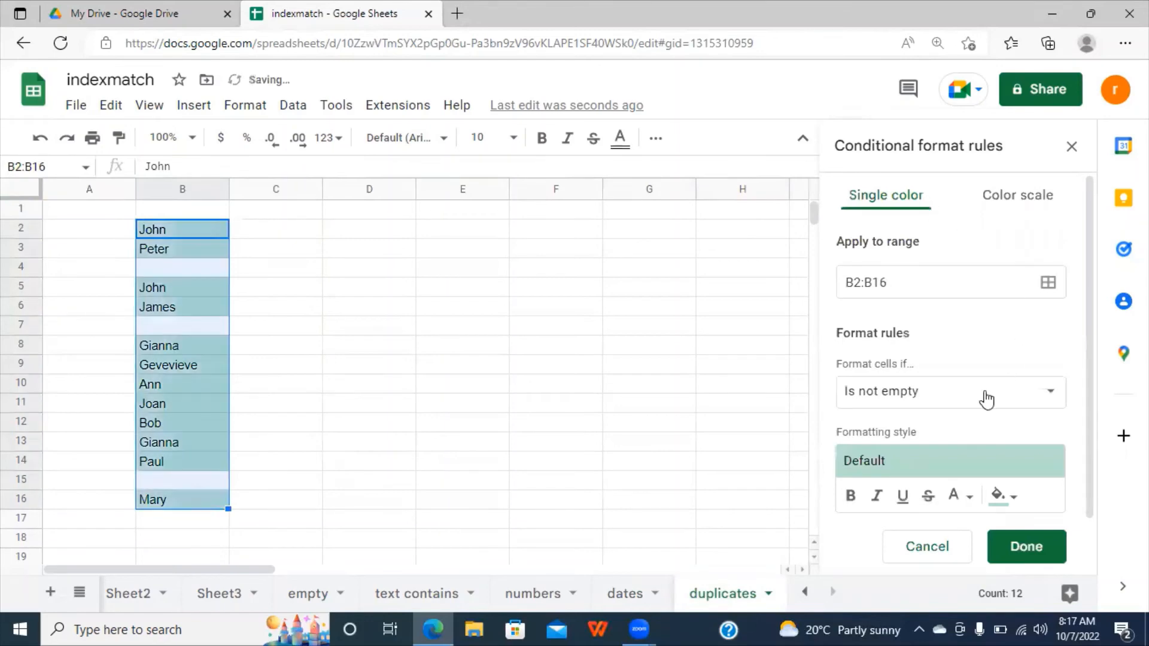
click(1058, 402)
scroll(1012, 501, down, 5)
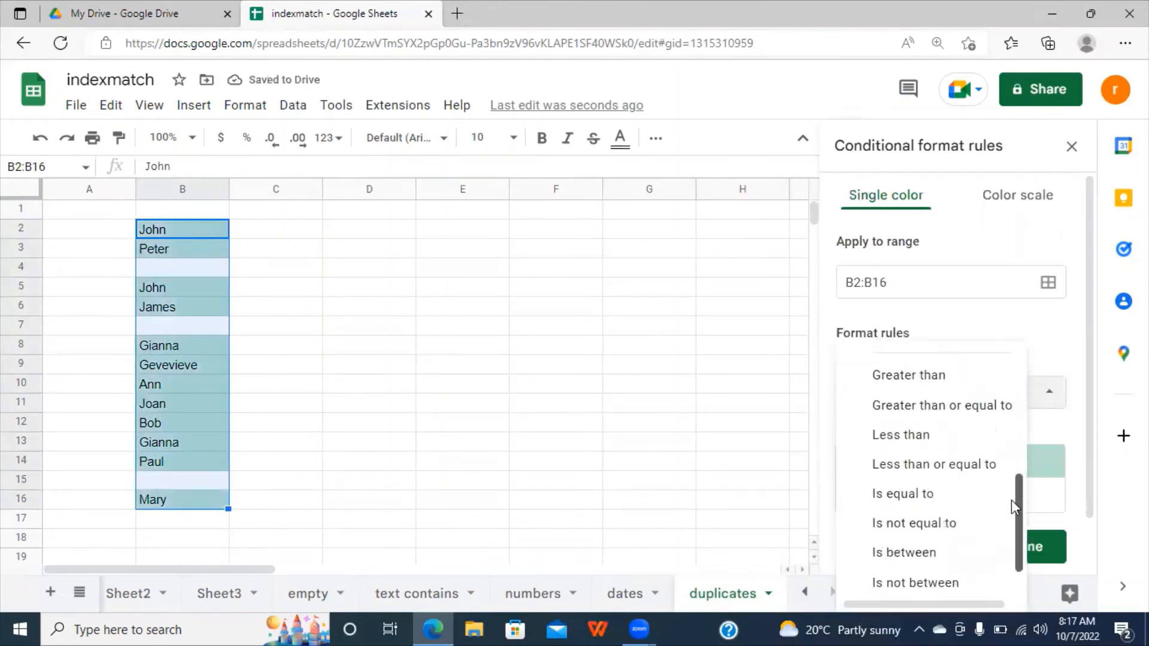
drag(1010, 541, 996, 359)
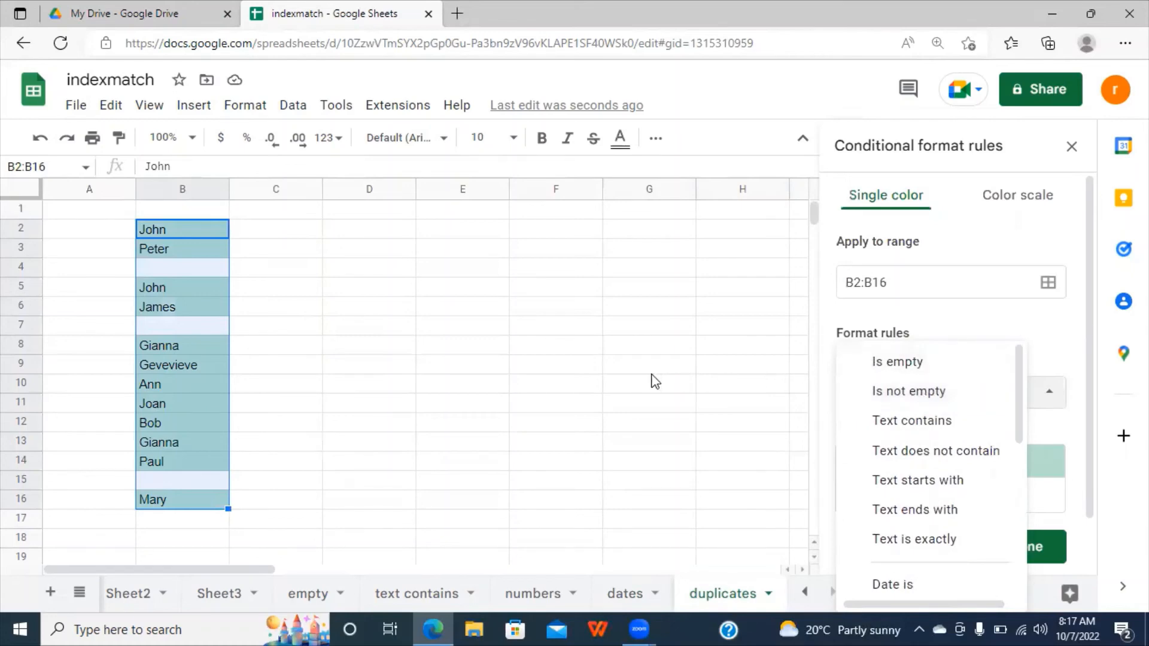
click(533, 374)
click(425, 367)
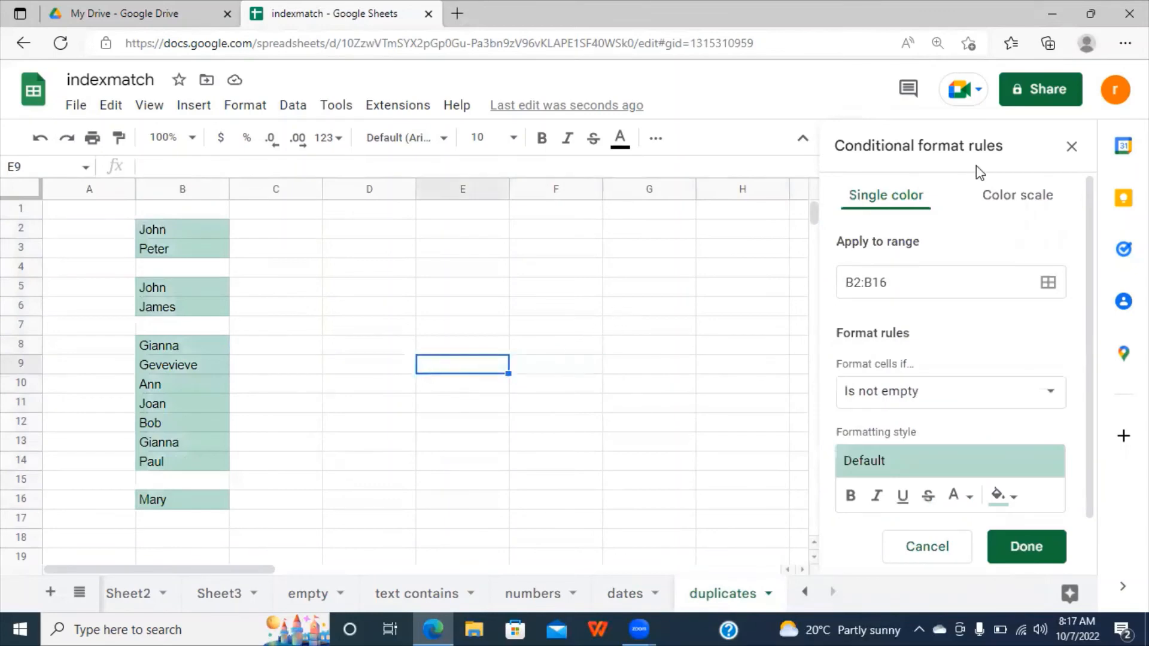
click(1072, 146)
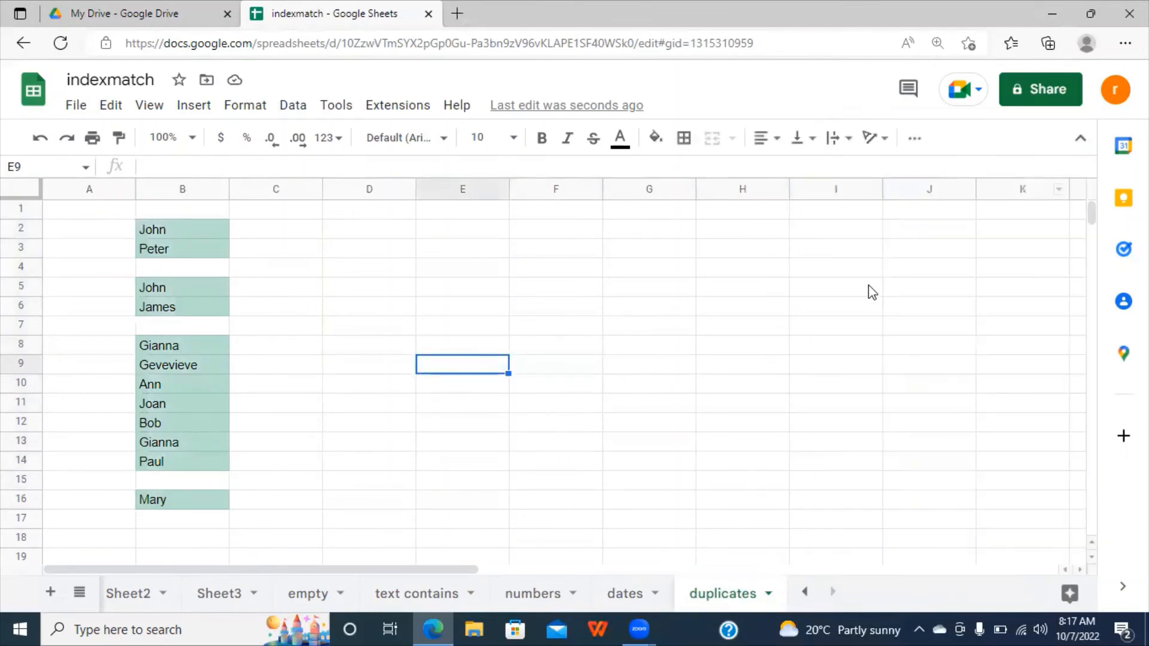
Begin a COUNTIF formula in C2 with the absolute range $B$2:$B$16
click(608, 291)
click(212, 227)
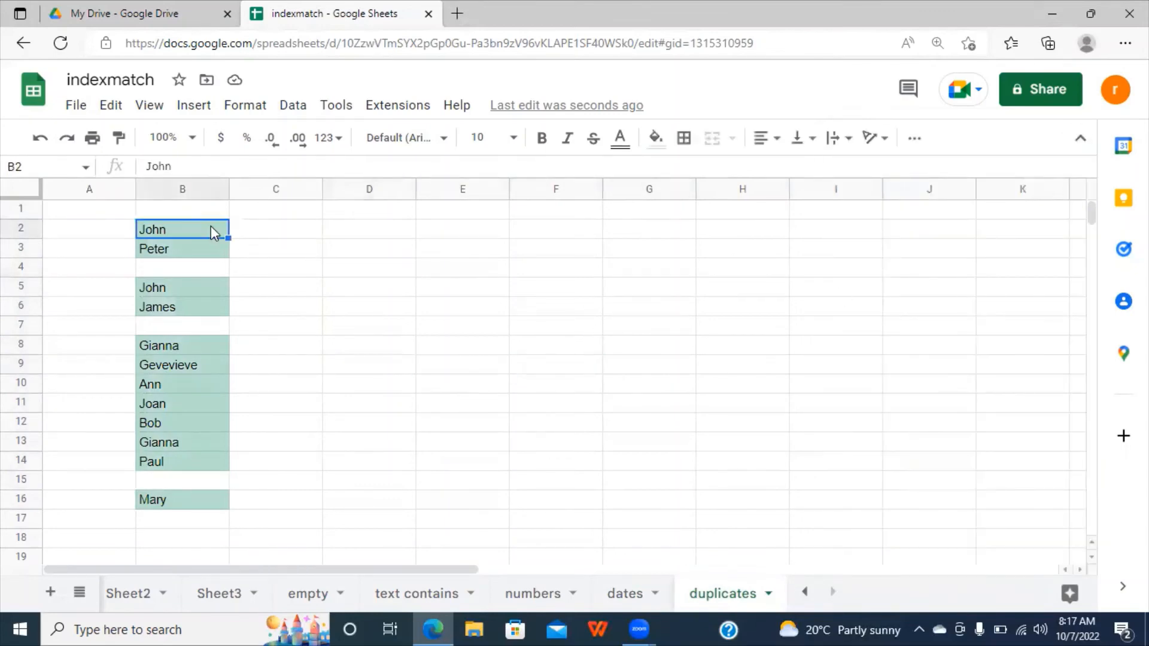
click(295, 272)
click(257, 218)
click(286, 237)
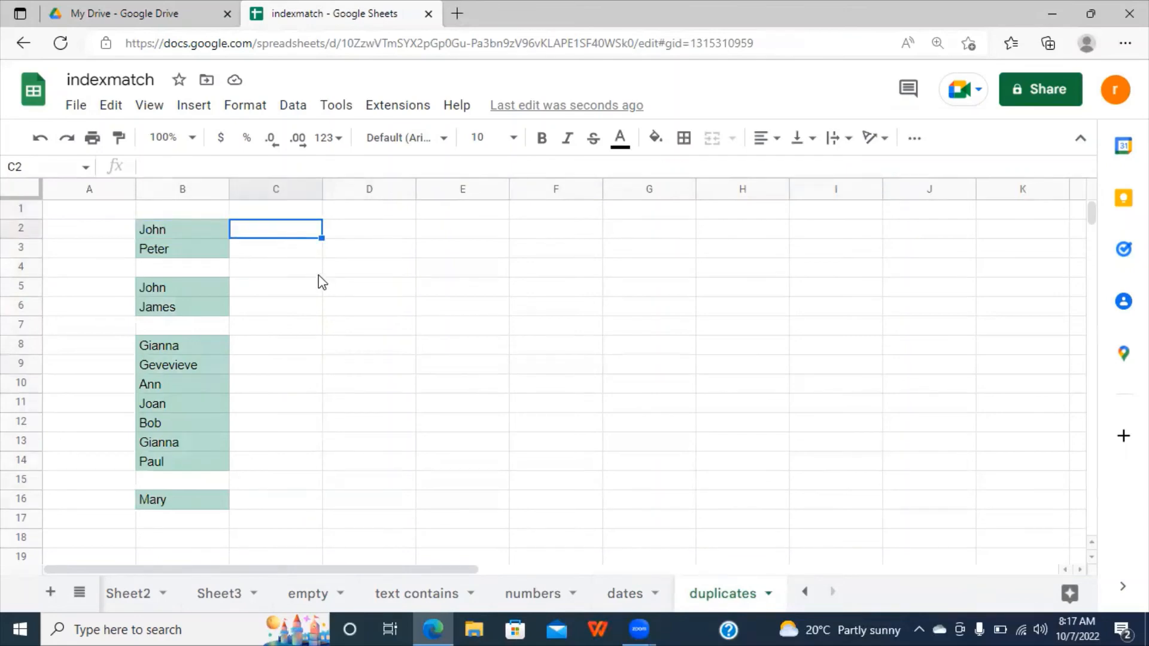
text(=)
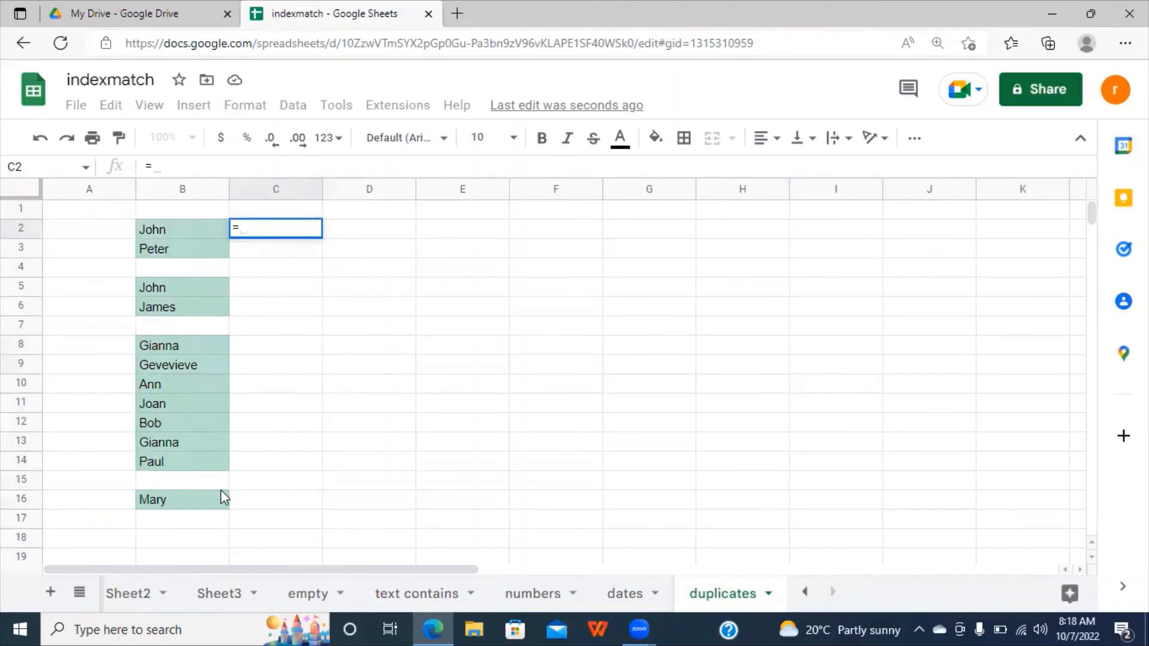
text(coun)
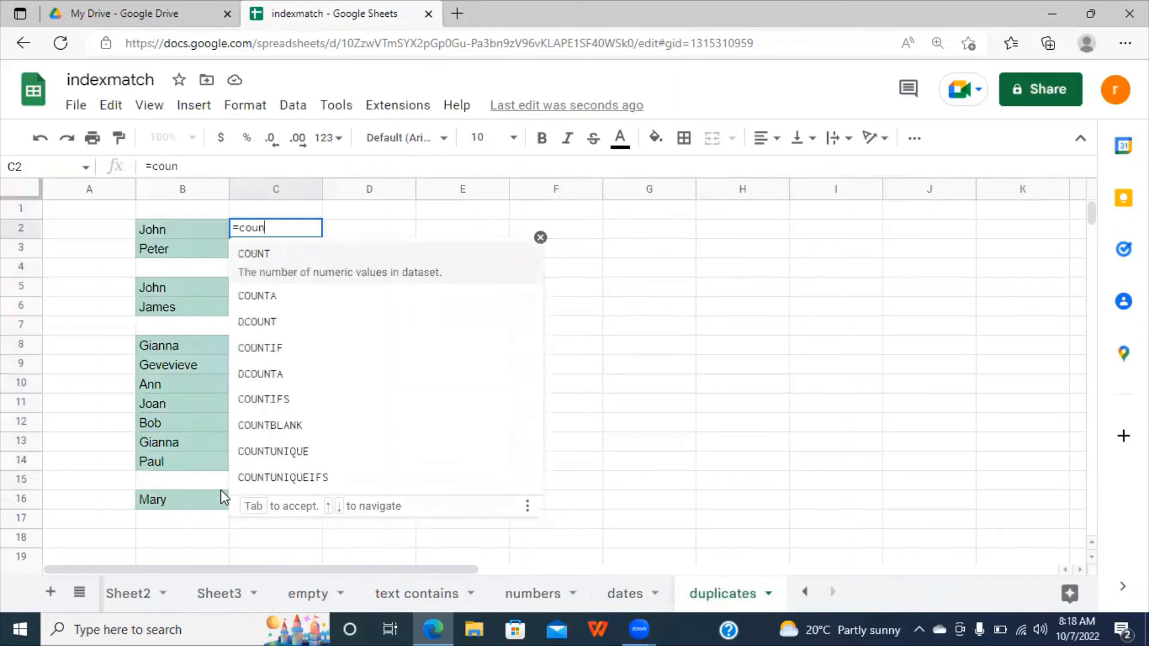
text(tif()
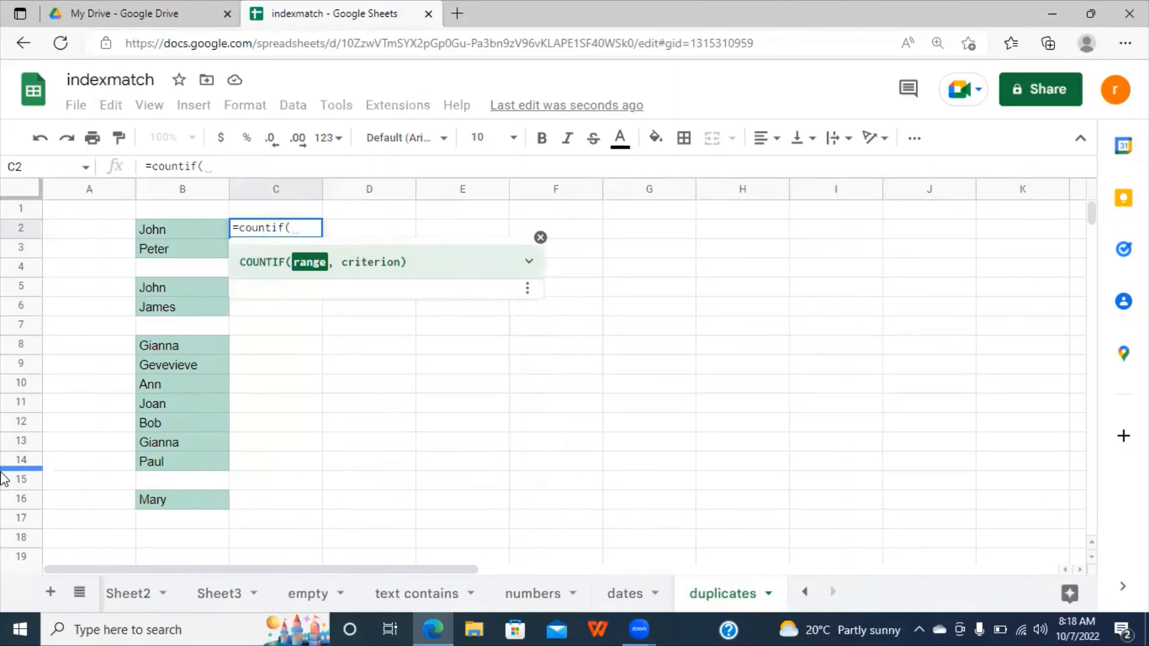
click(209, 229)
drag(210, 225, 187, 508)
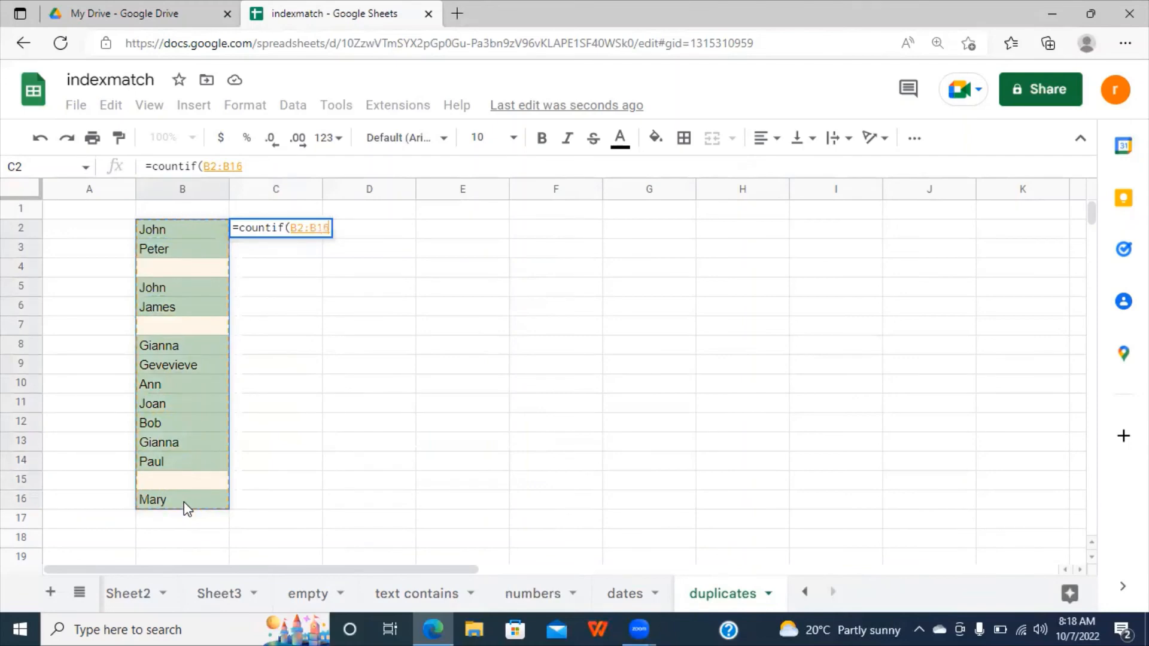
key(F4)
text(,)
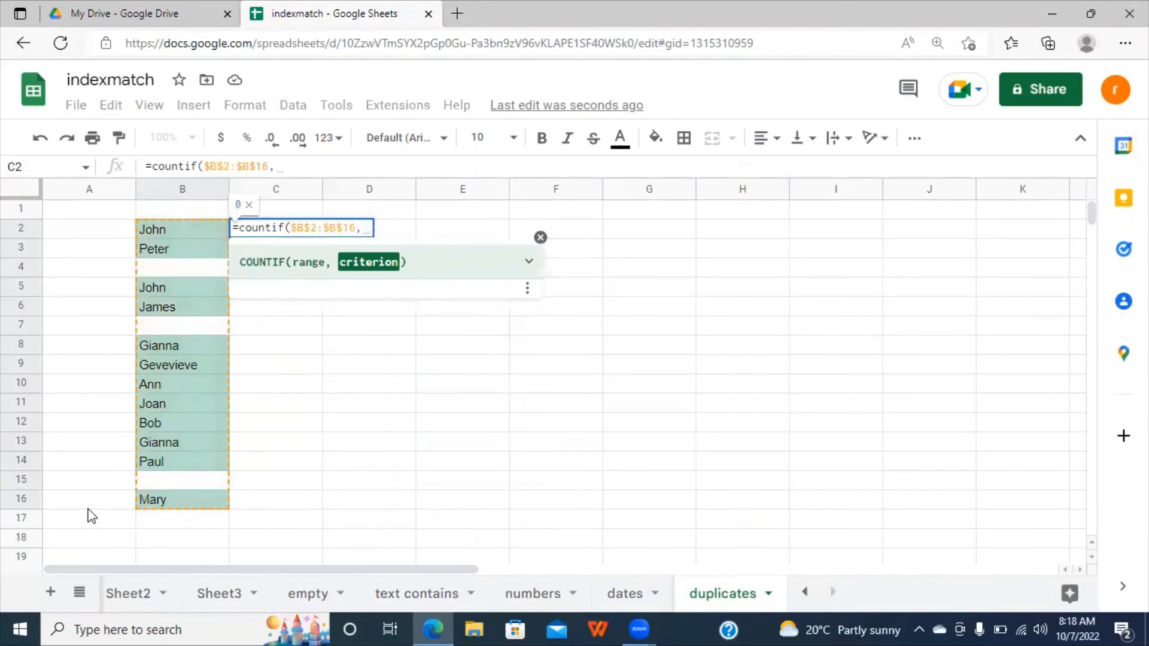
Complete the C2 formula with the column-locked criterion $B2, giving =countif($B$2:$B$16,$B2)
click(166, 231)
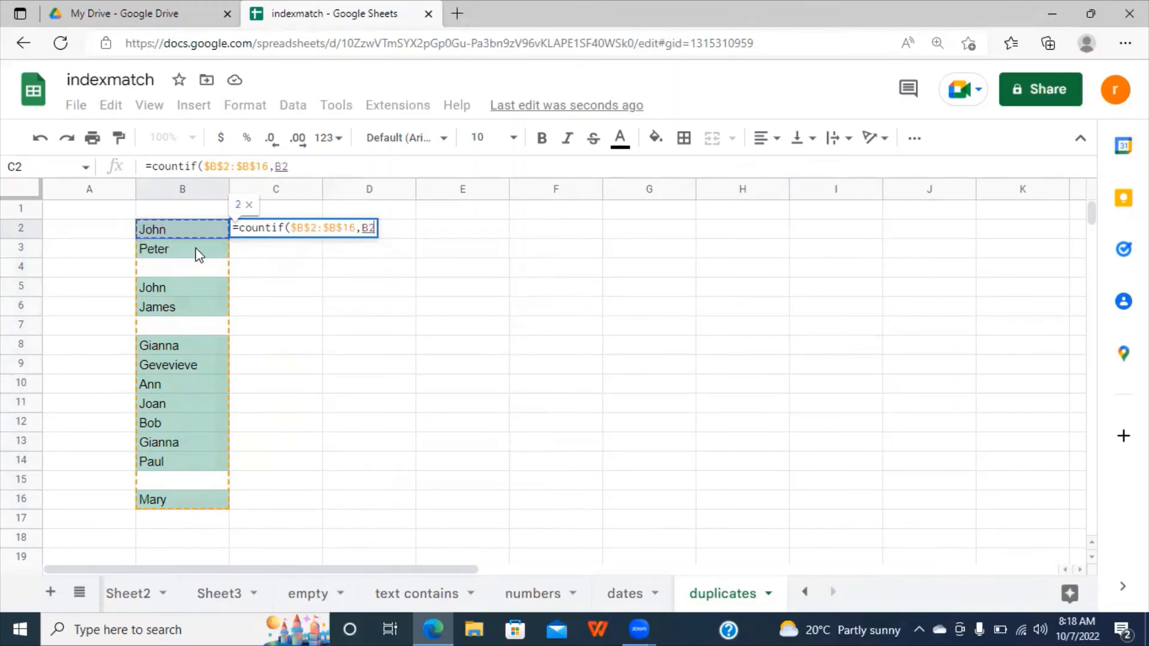
click(362, 229)
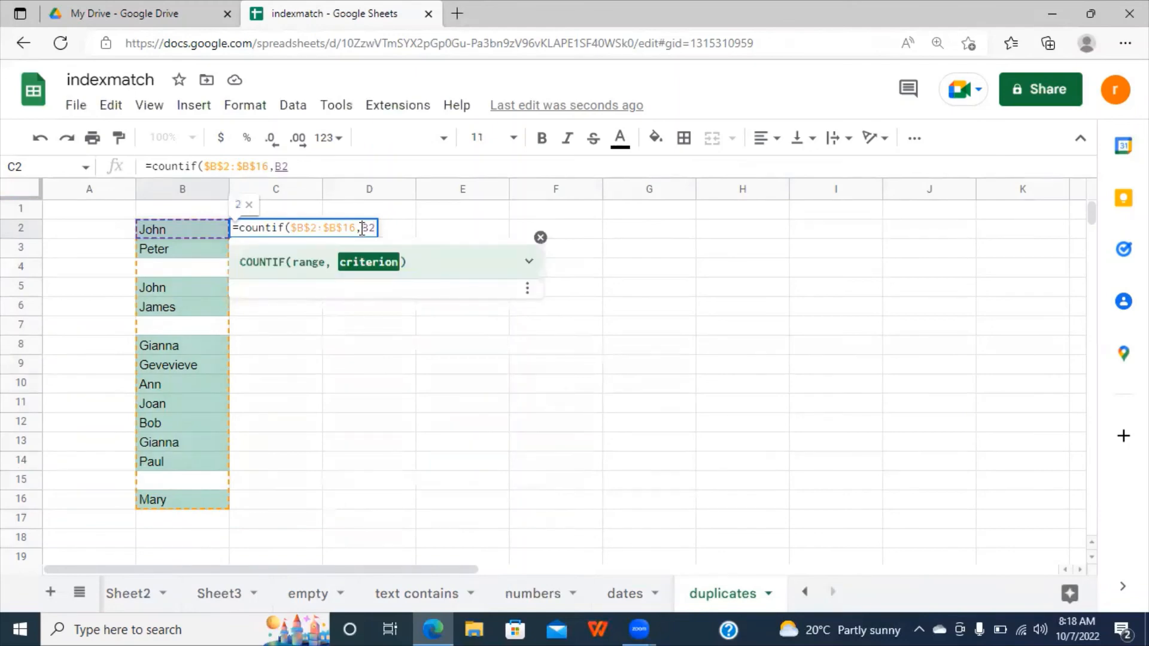
key(F4)
key(F4)
key(F4)
text())
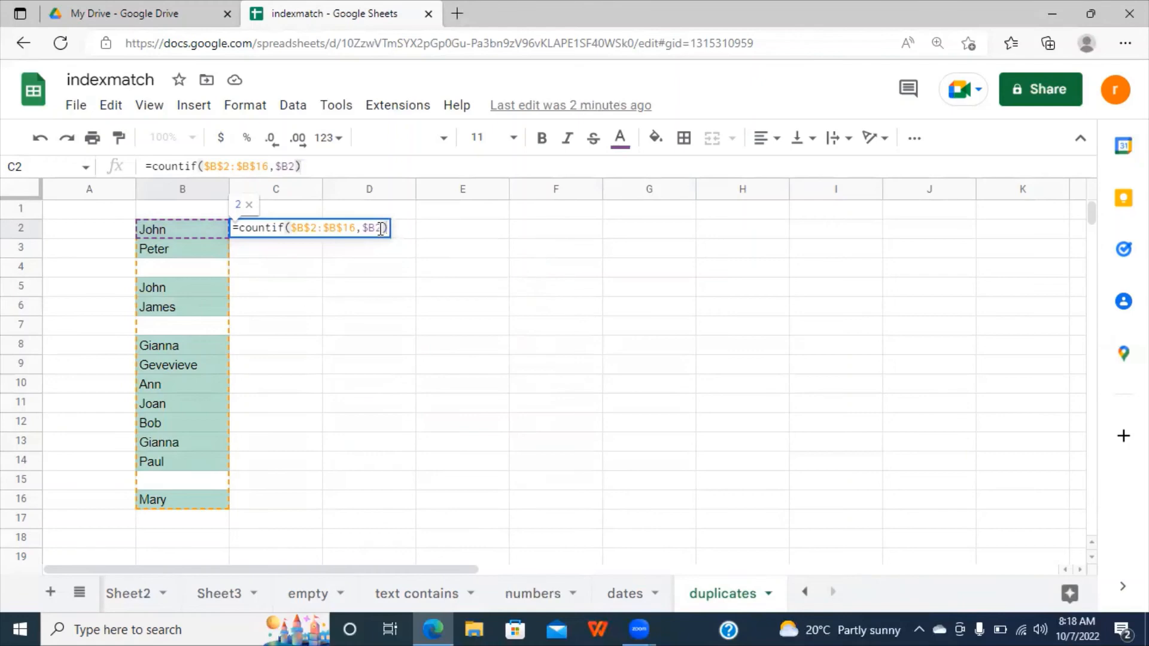
key(Return)
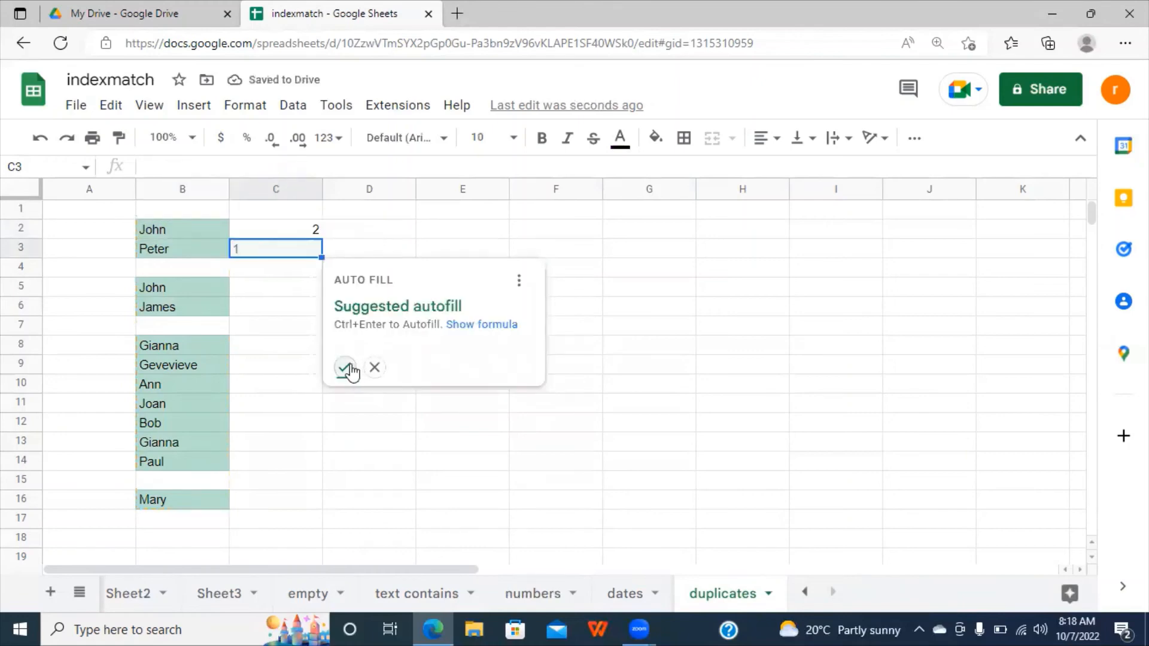
Accept the suggested autofill of the COUNTIF formula into C3 and check the counts against the repeated name in B2 and B5
click(345, 367)
click(362, 212)
click(238, 249)
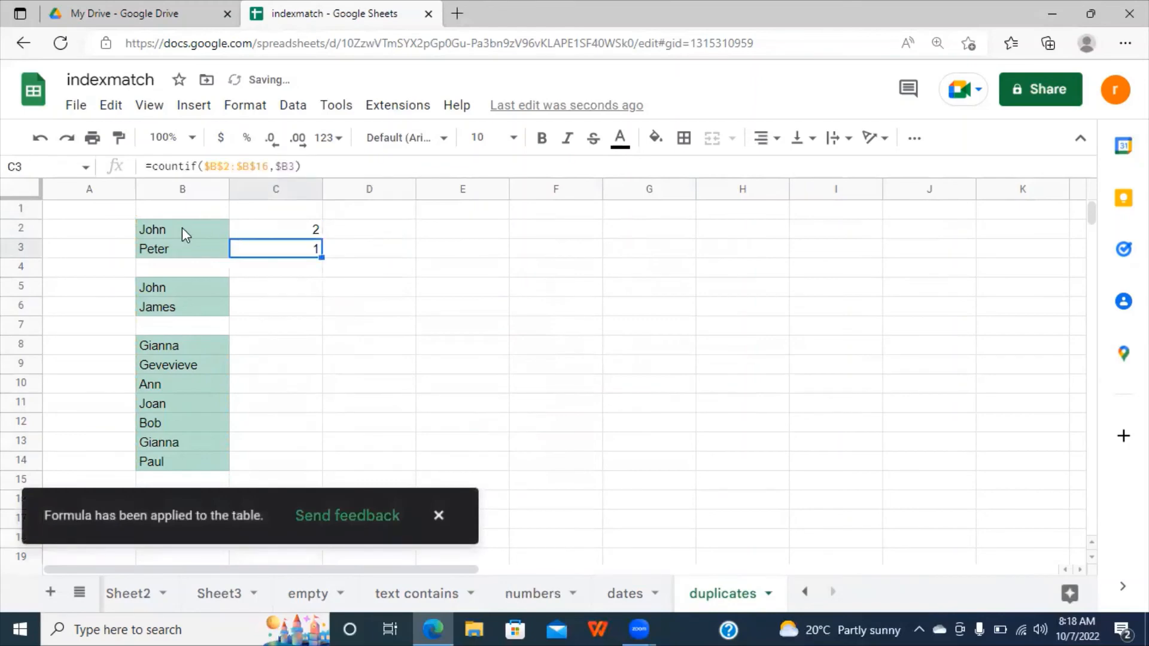
click(182, 229)
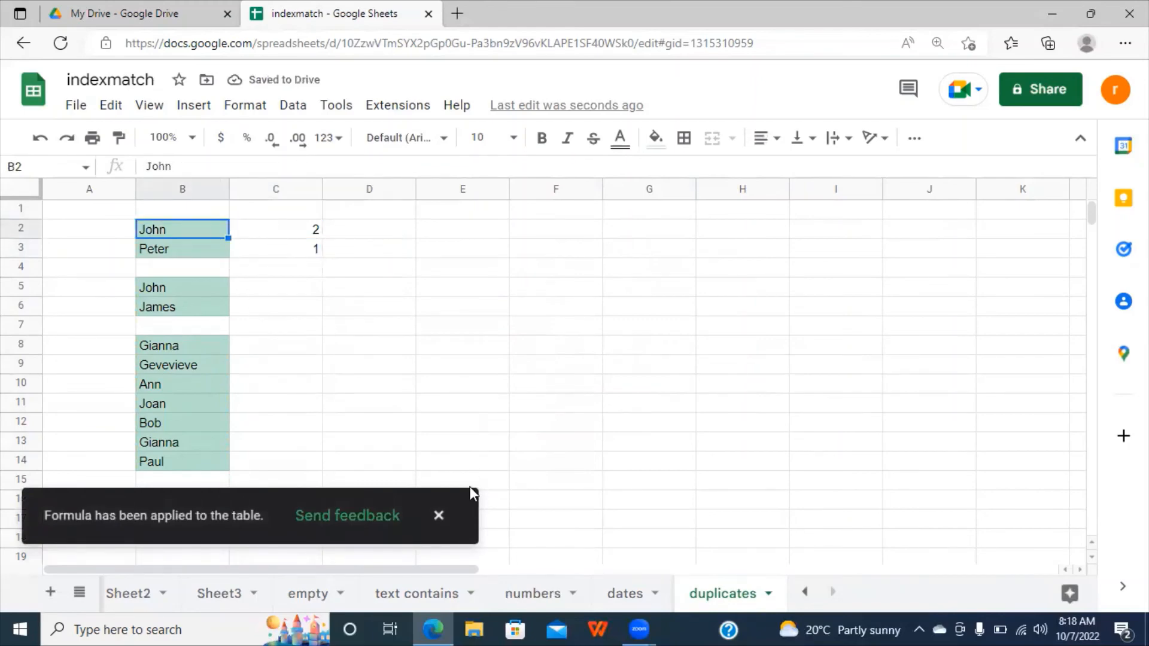
click(440, 516)
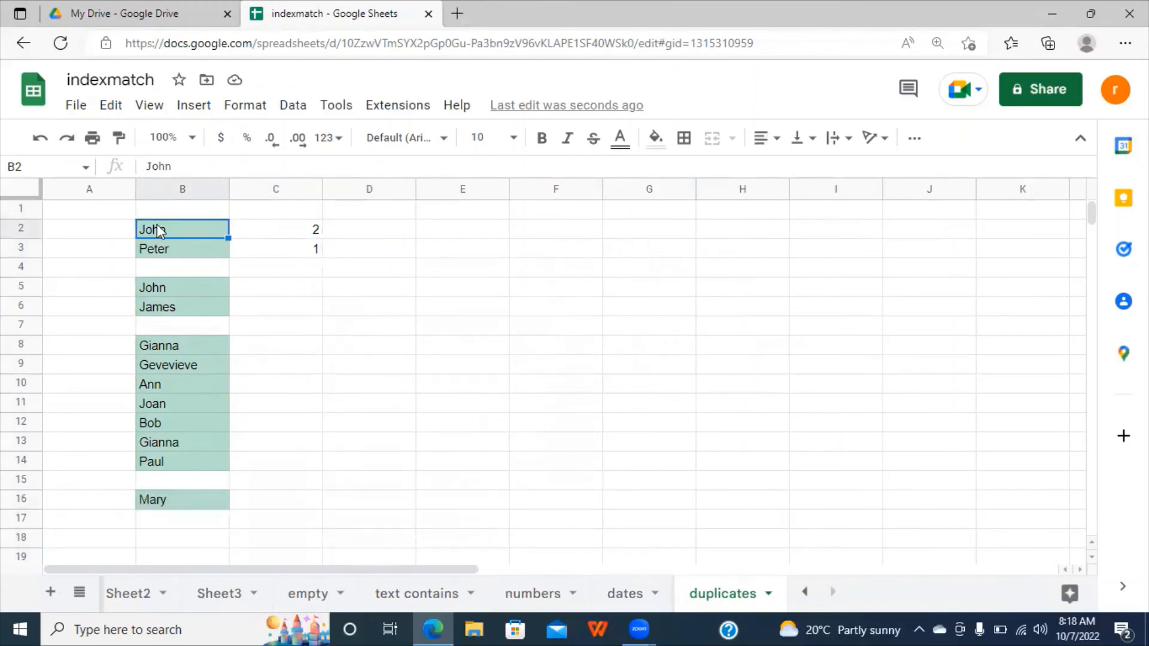
click(182, 290)
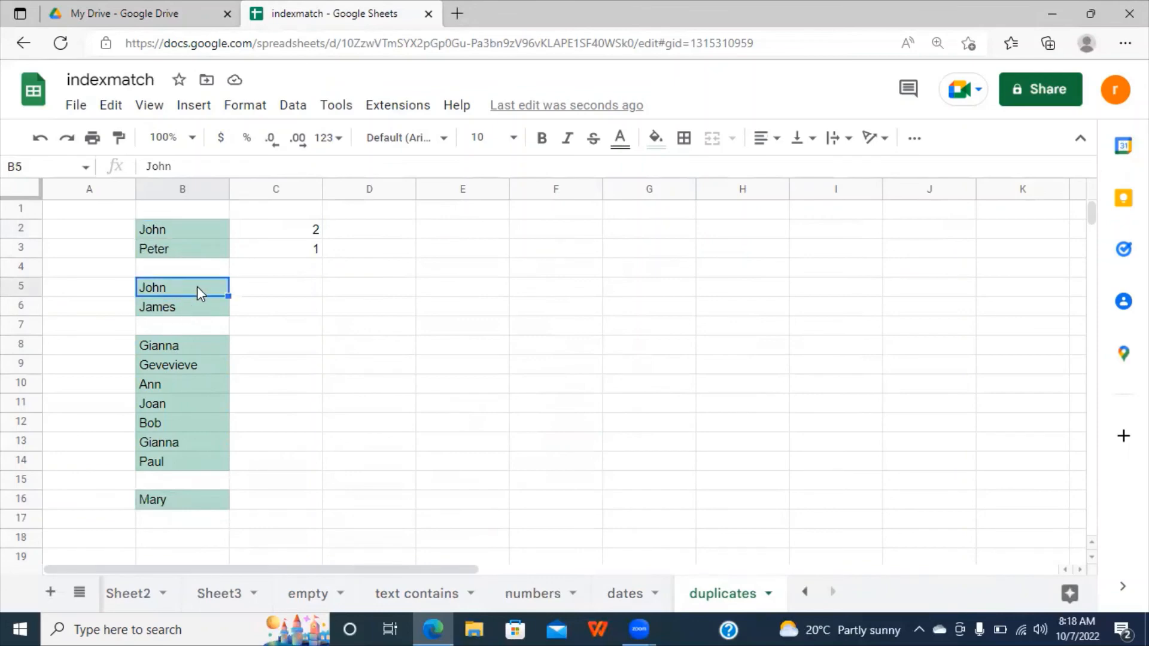
Fill the COUNTIF formula from C3 down through C16
click(316, 250)
drag(322, 257, 302, 506)
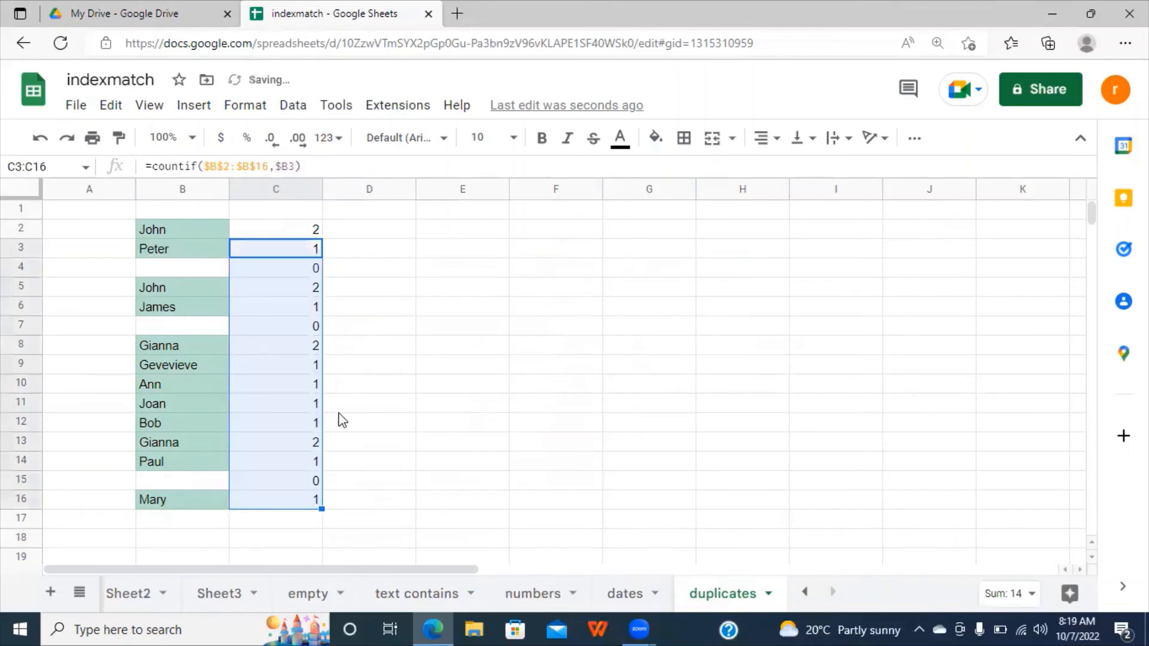
click(300, 383)
Compare the COUNTIF counts in column C with the unique, repeated and blank entries in column B
click(189, 256)
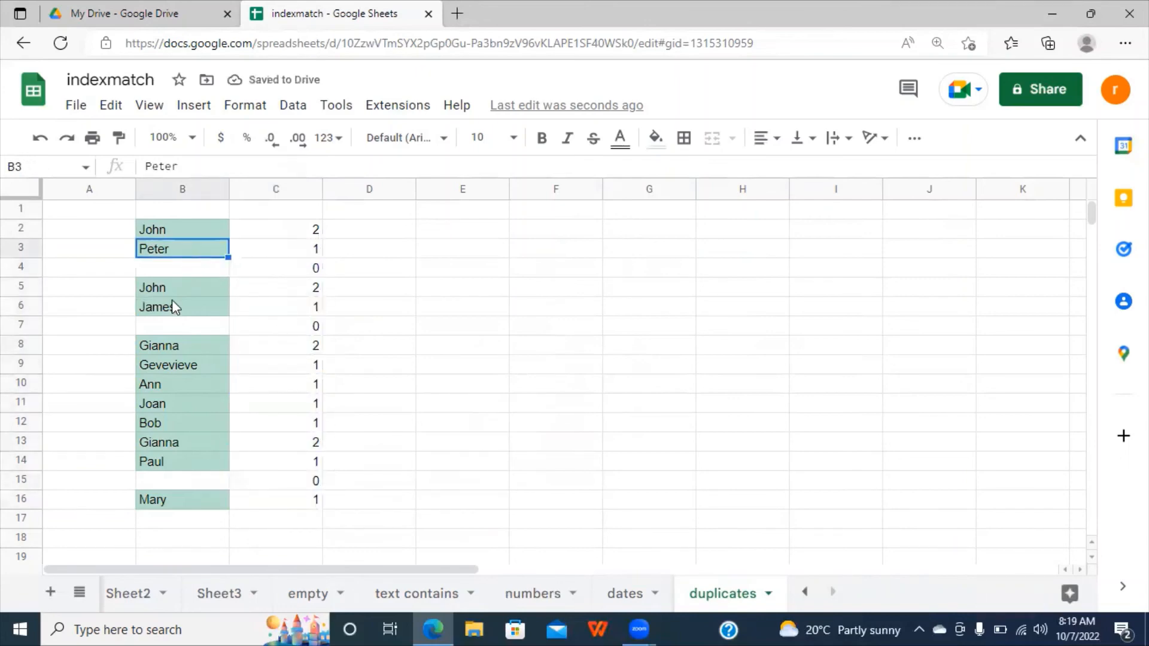
click(183, 283)
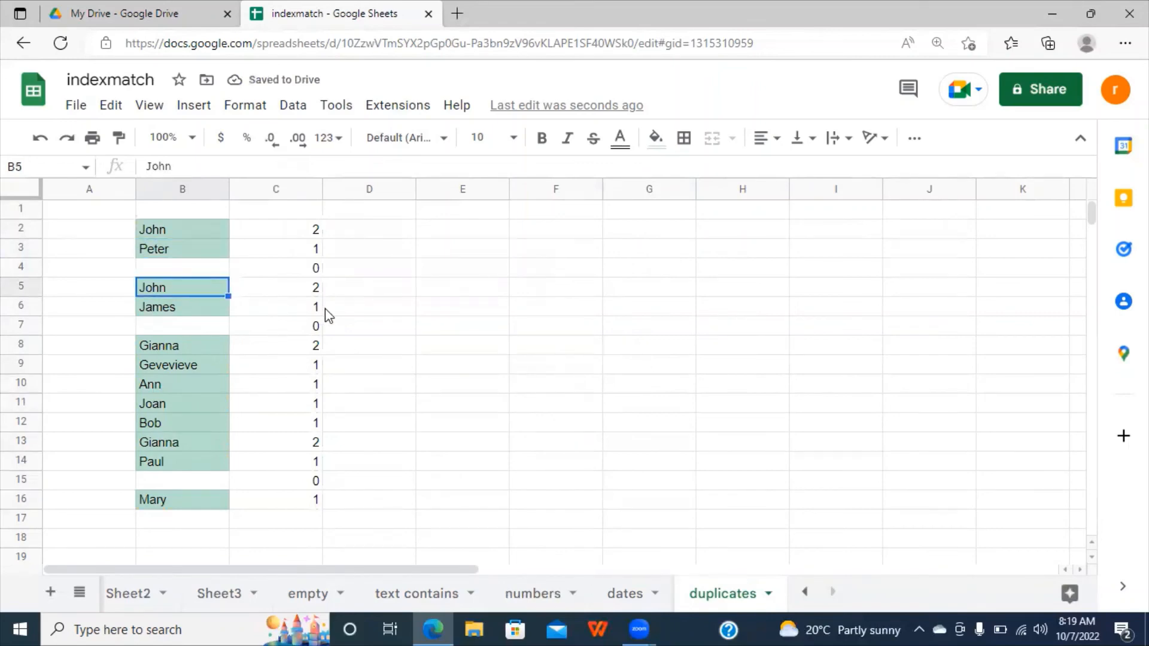
click(308, 290)
click(167, 346)
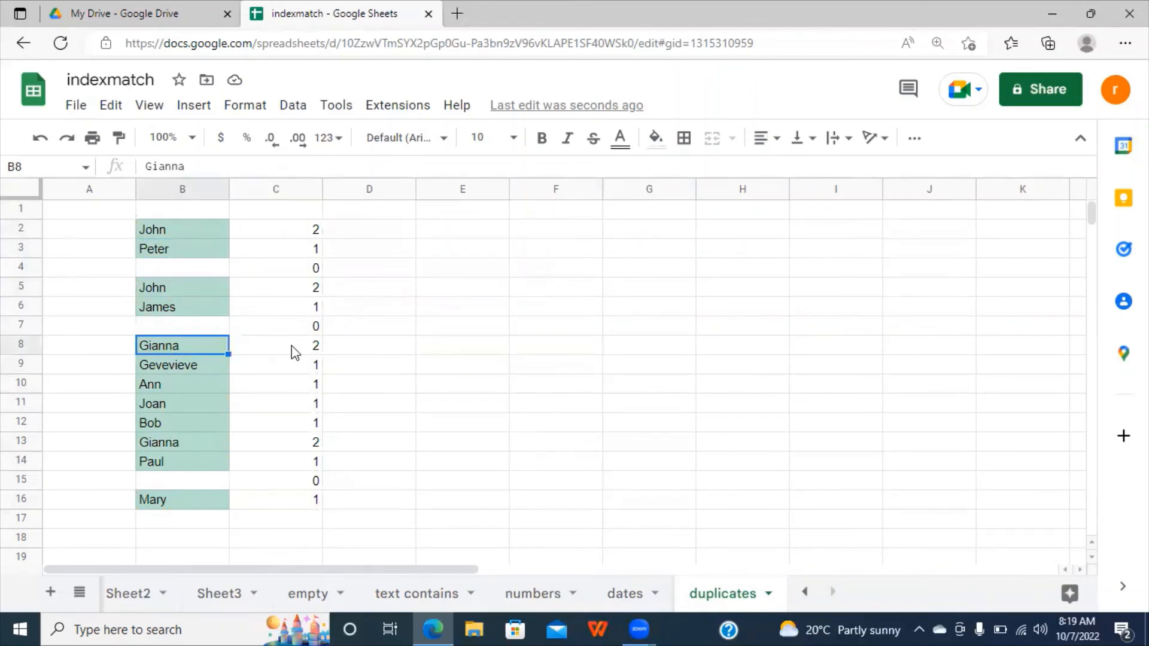
click(299, 347)
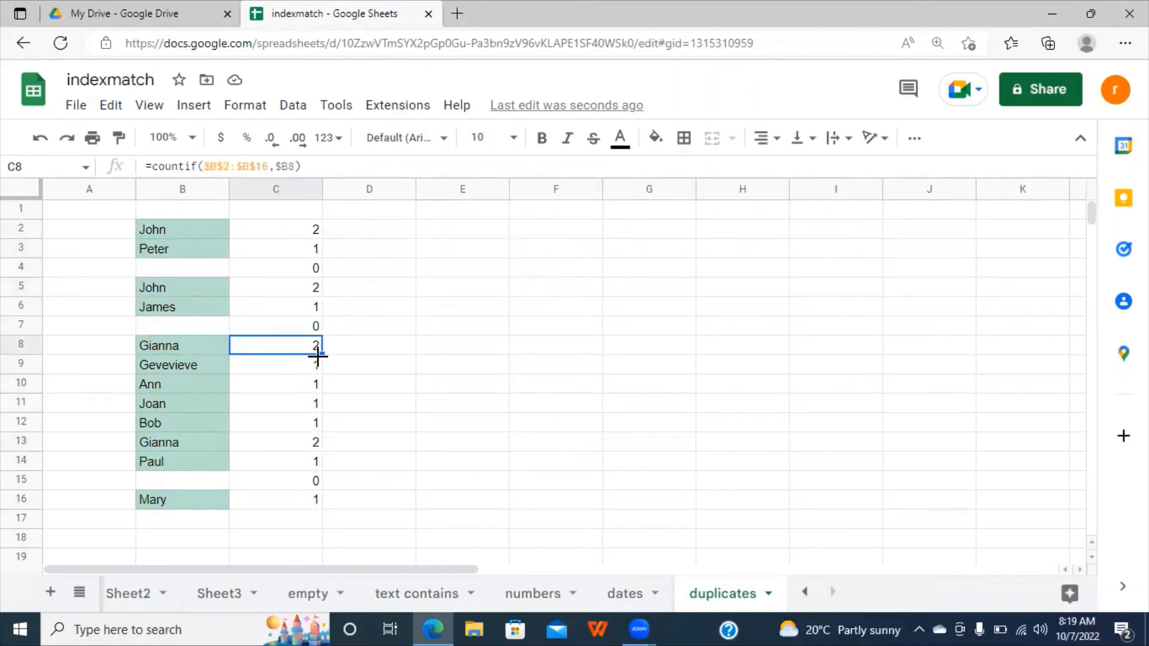
click(179, 371)
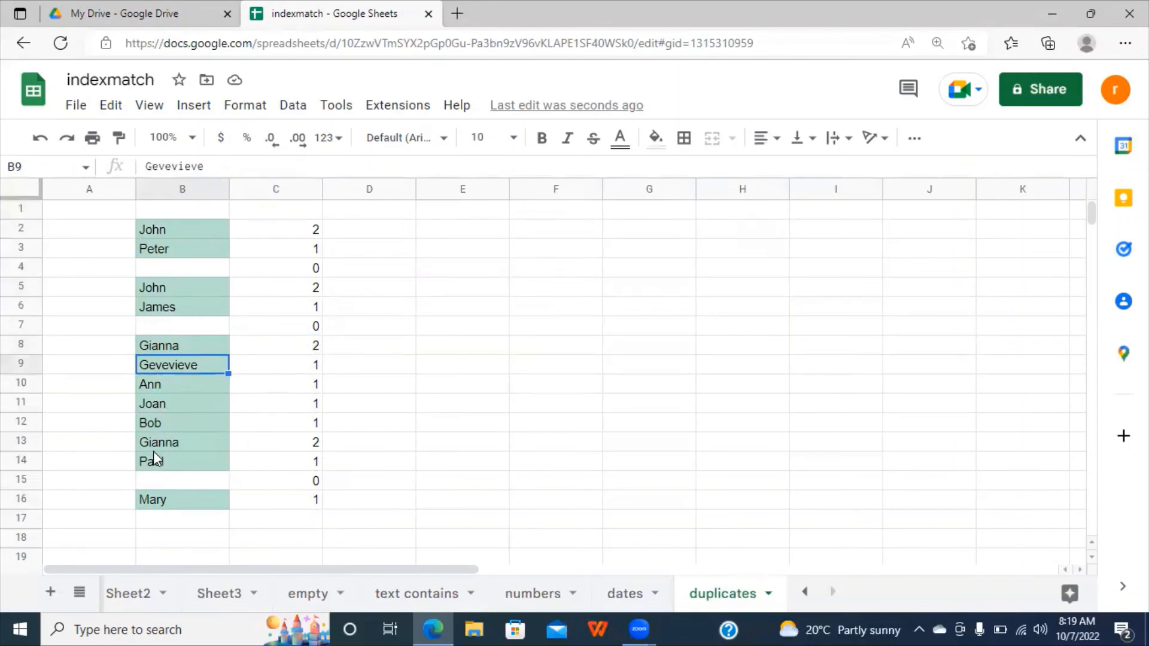
click(188, 468)
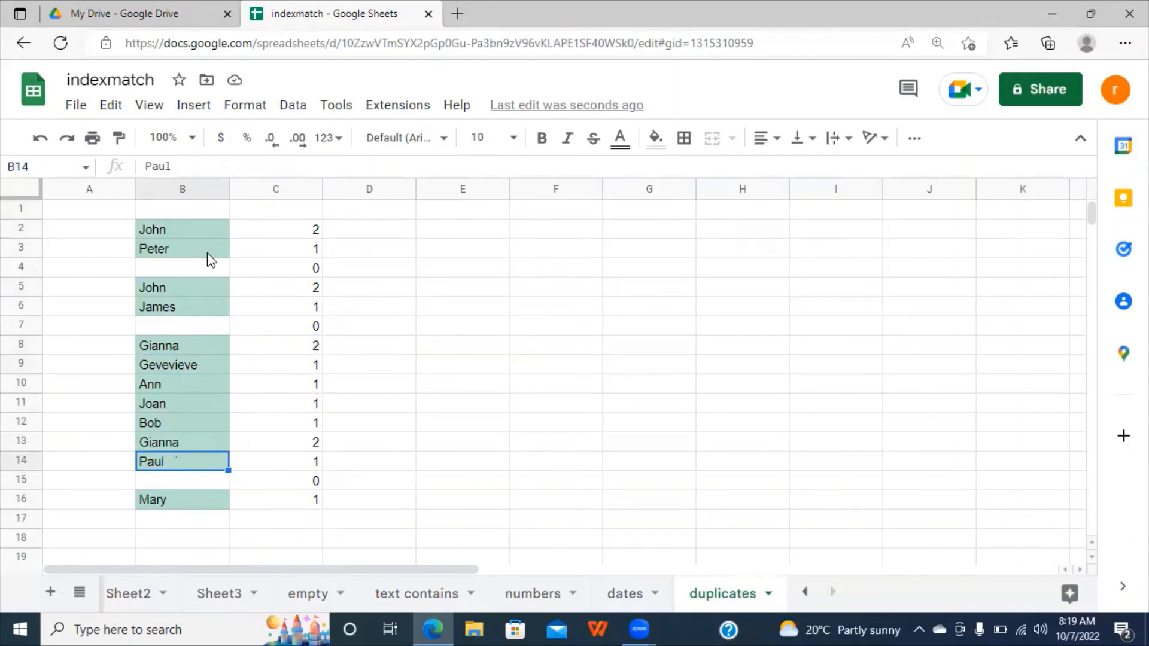
click(289, 234)
click(371, 268)
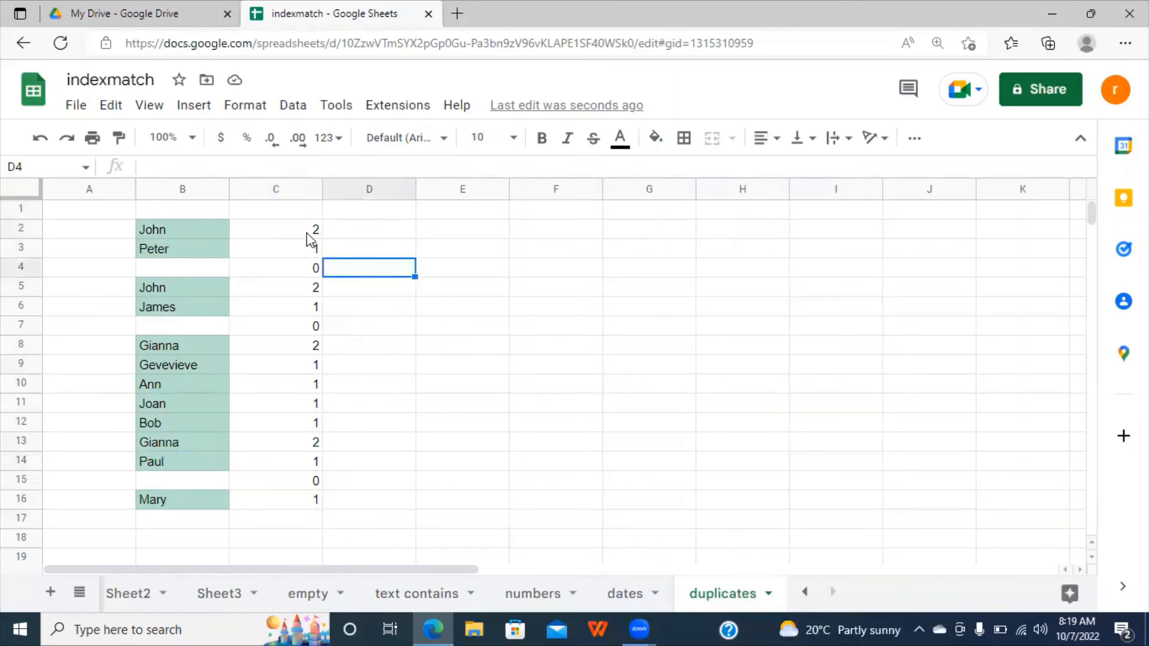
drag(302, 234, 291, 520)
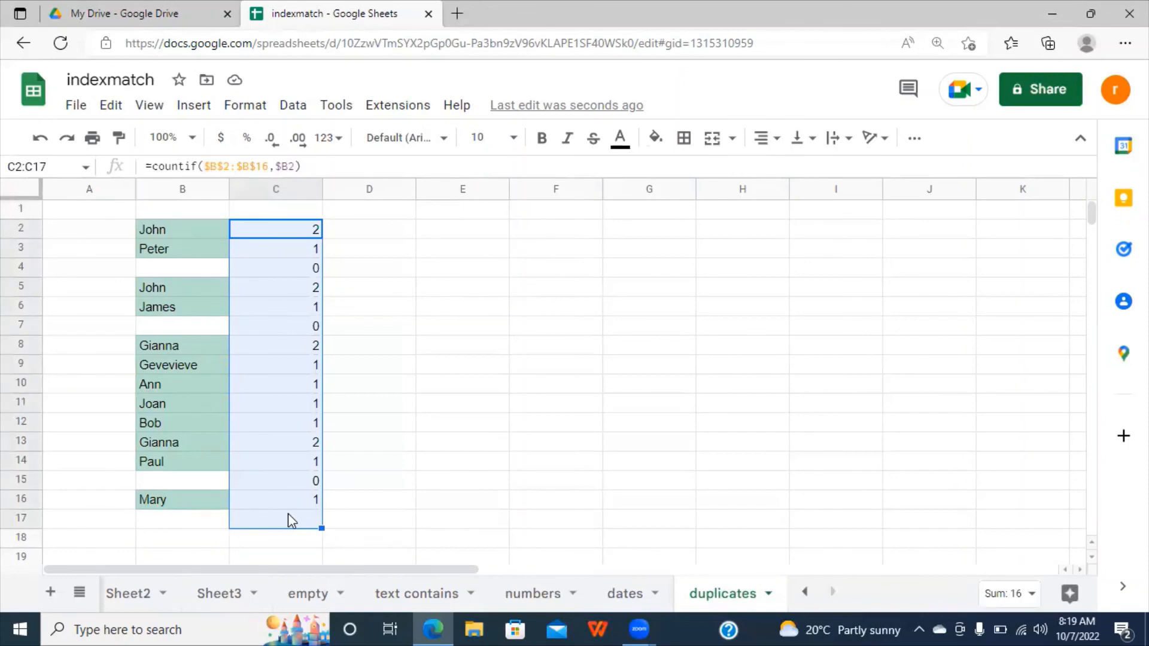
click(333, 484)
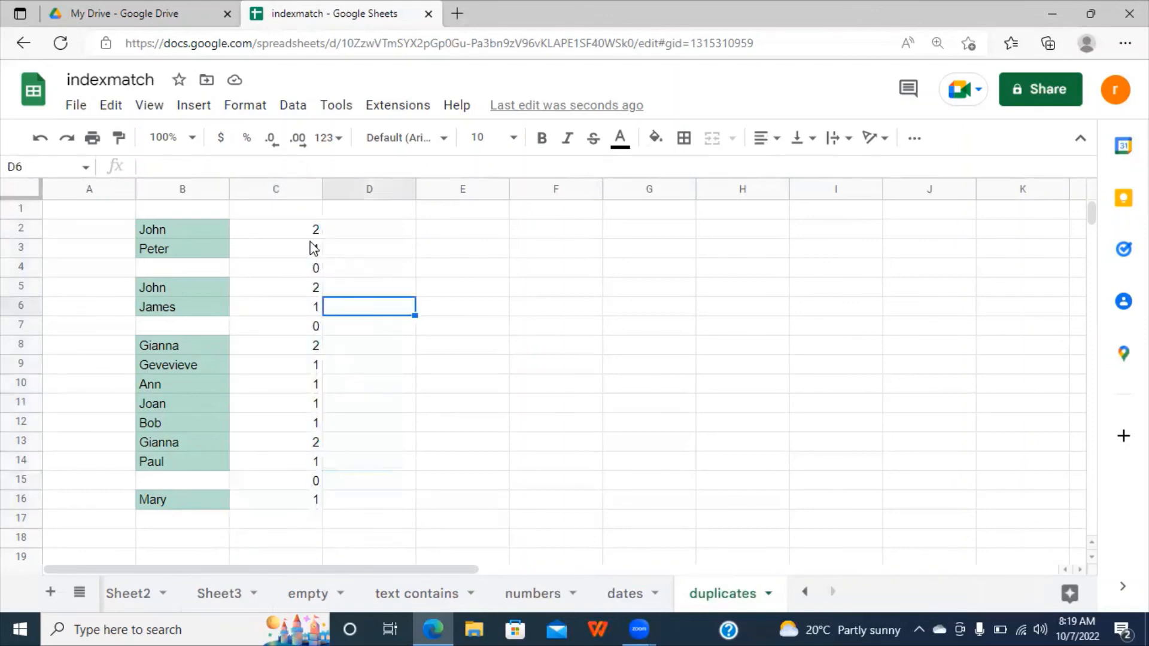
Extend the C2 formula with a greater-than-one test, making it =countif($B$2:$B$16,$B2)>1
click(294, 235)
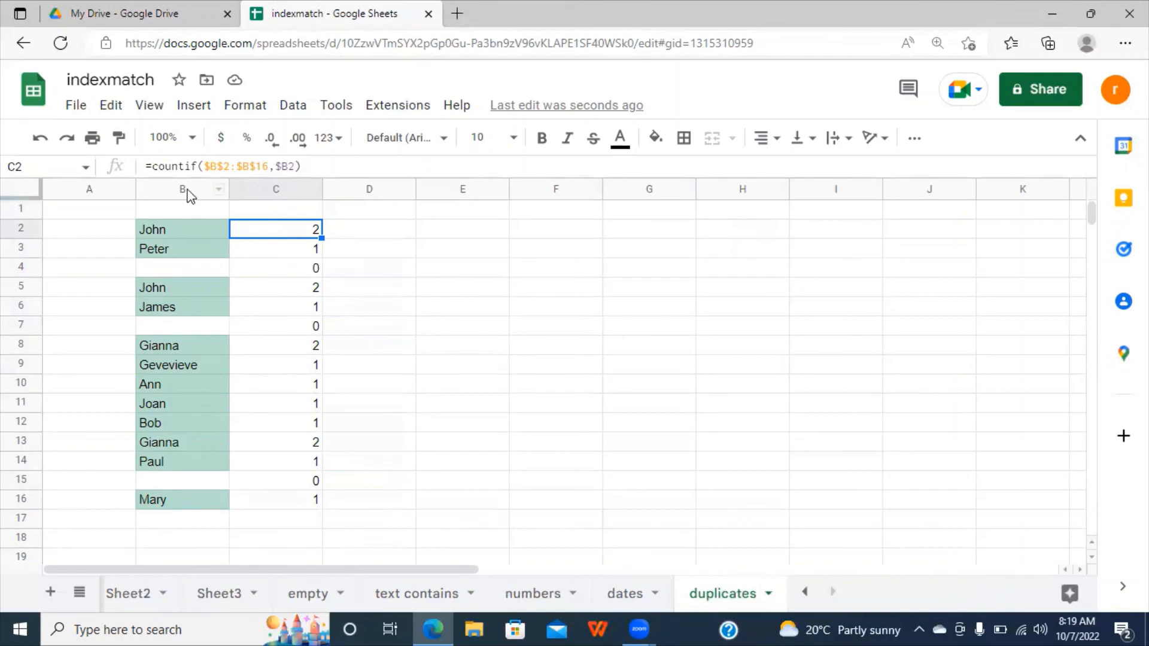
click(305, 167)
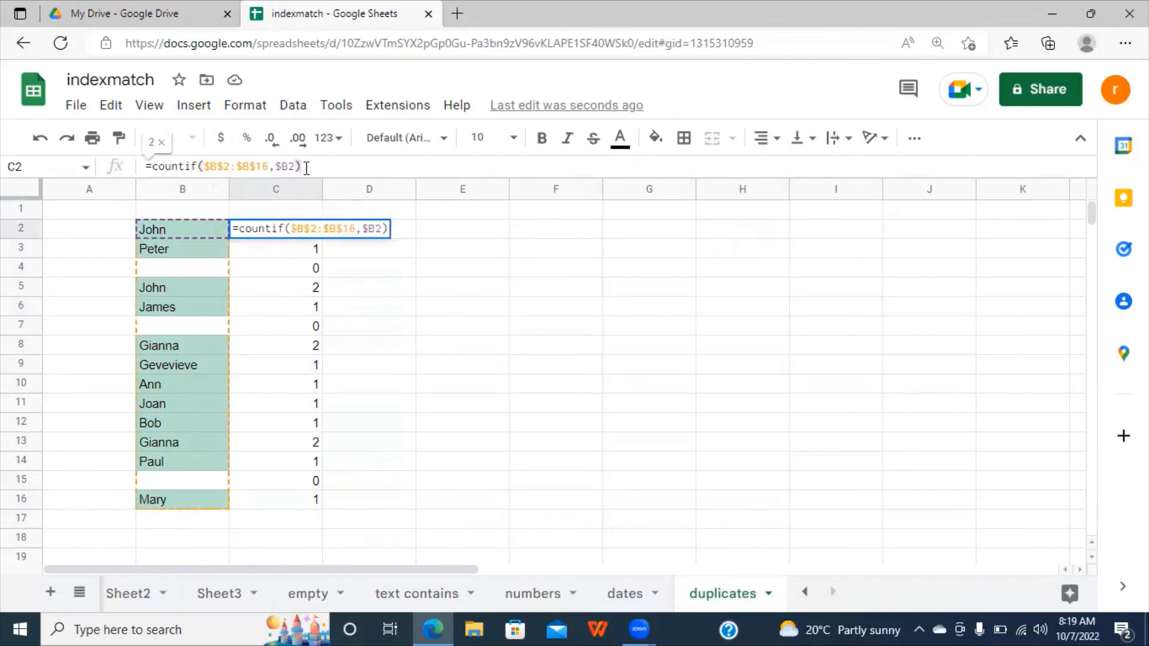
text(>)
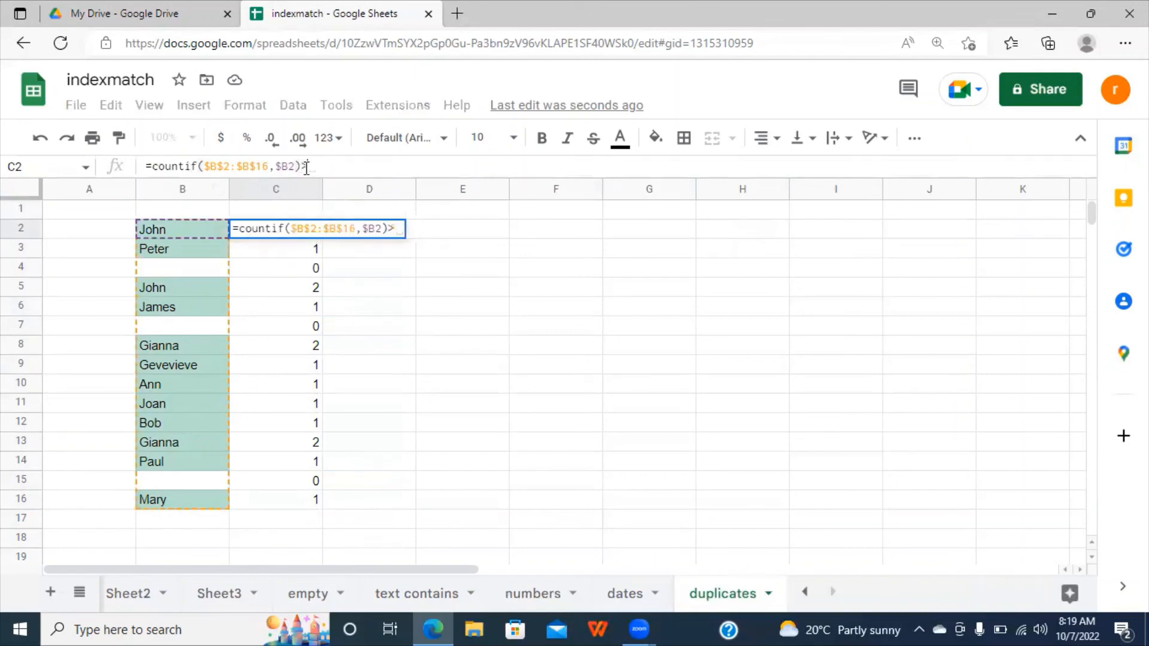
text(1)
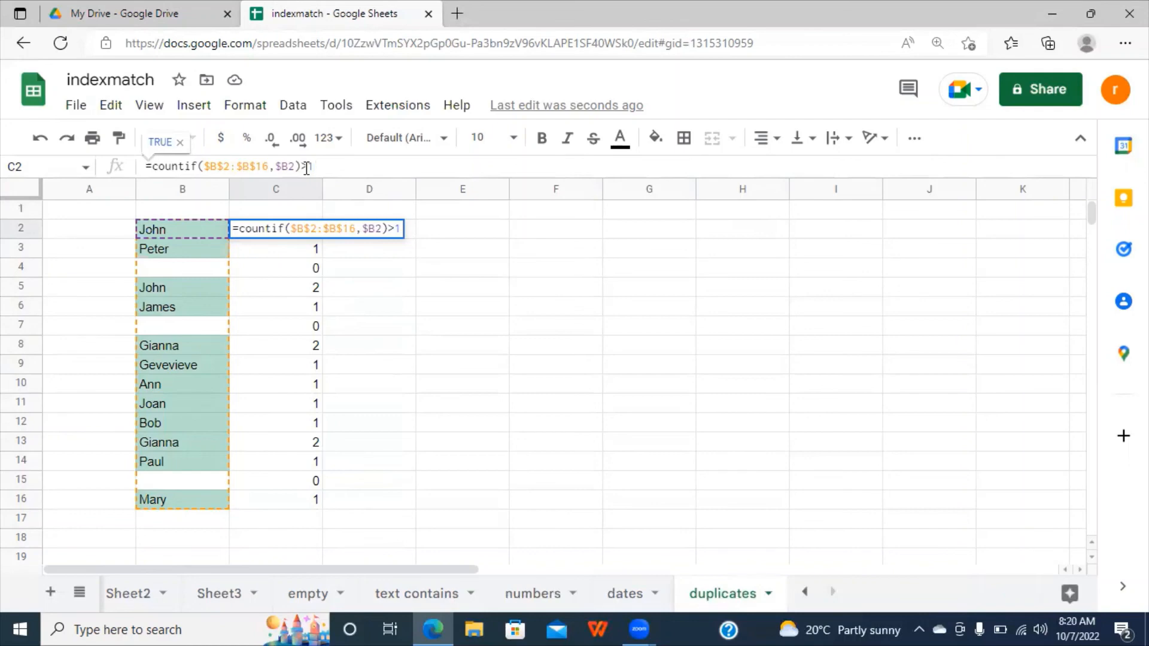
key(Return)
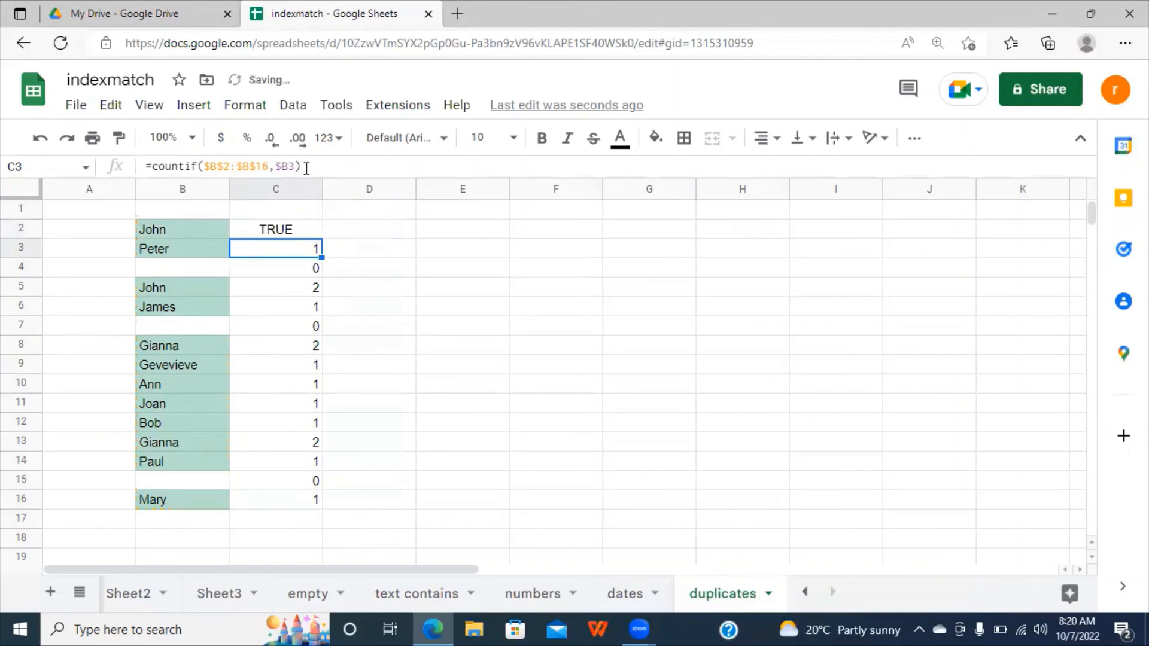
Fill the updated C2 formula down through C16, replacing the plain counts
click(276, 211)
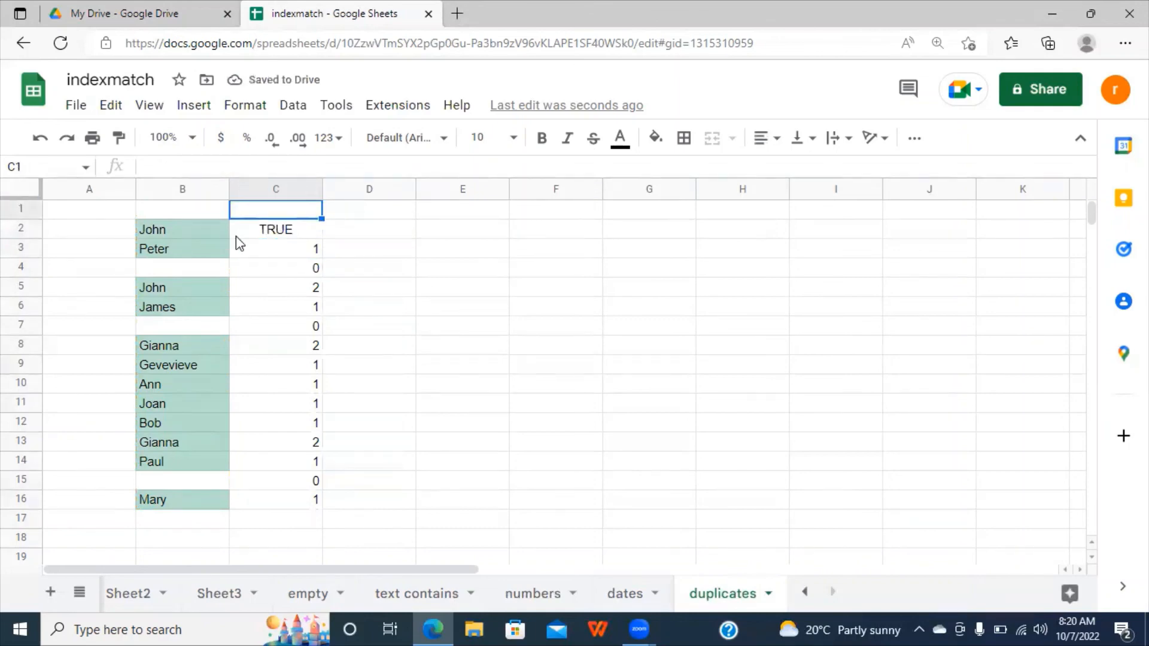
click(267, 236)
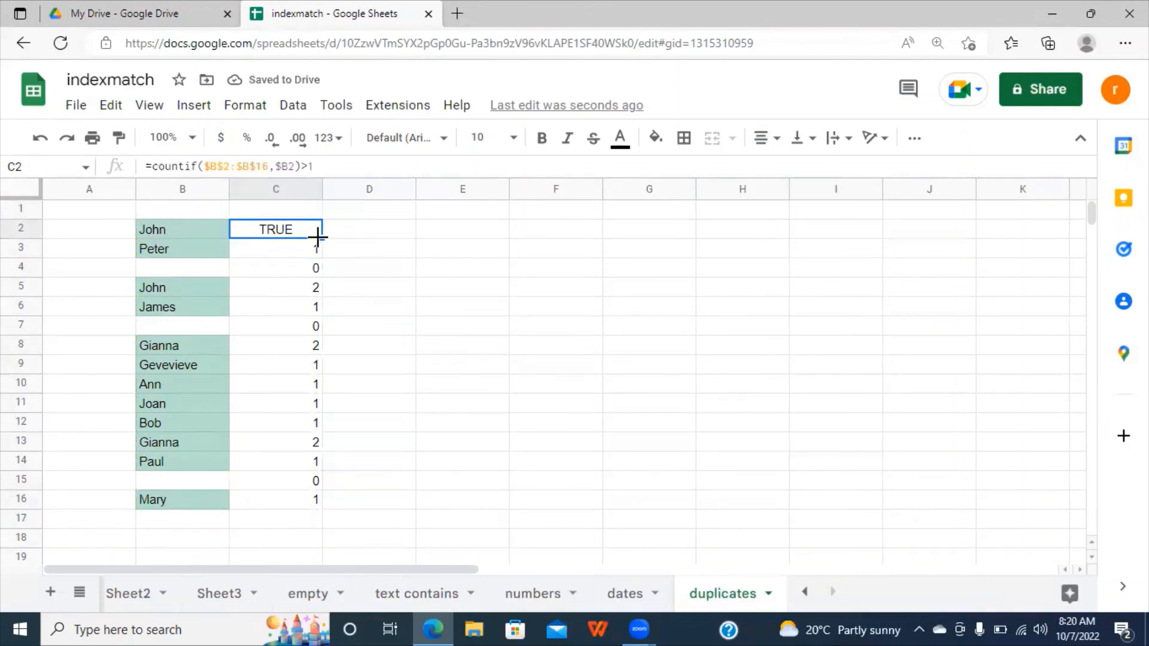
drag(321, 237, 323, 506)
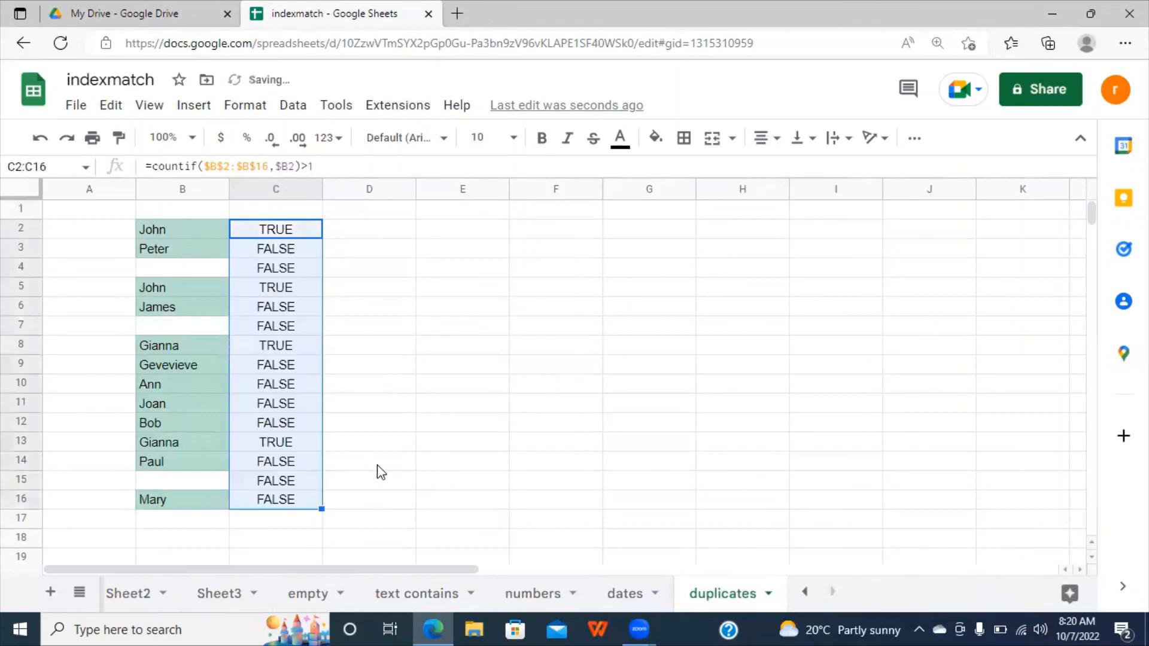
Check the TRUE and FALSE results in column C against the repeated name in B8 and B13
click(271, 326)
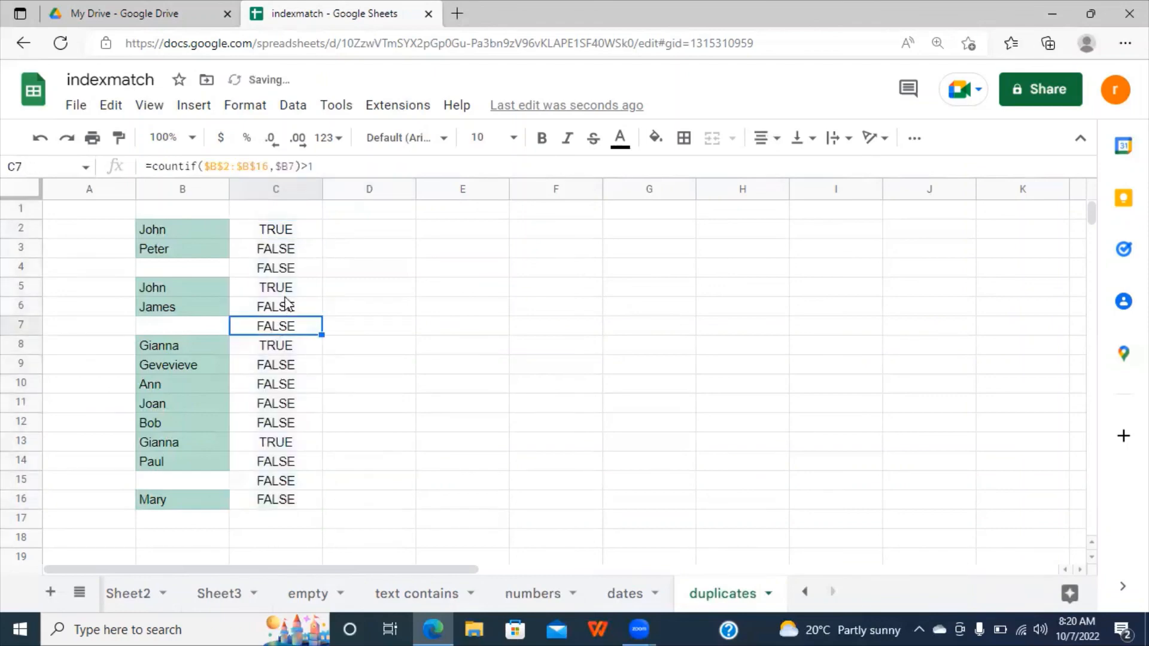
double_click(275, 422)
click(173, 352)
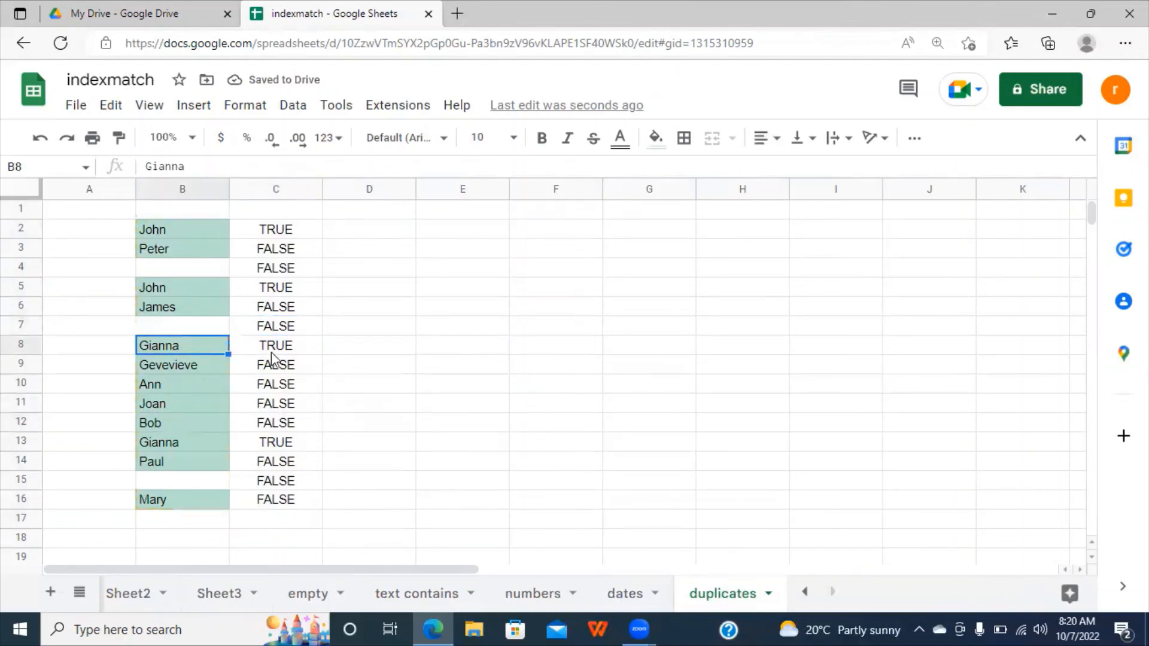
click(278, 352)
click(178, 350)
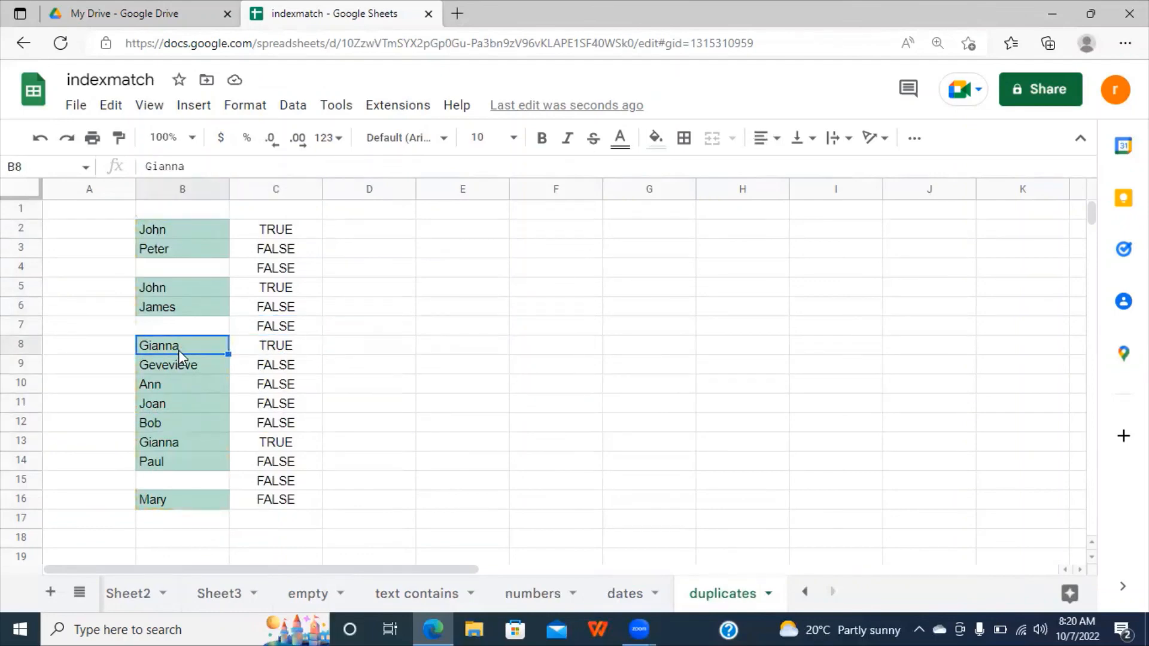
click(173, 443)
click(261, 443)
click(280, 479)
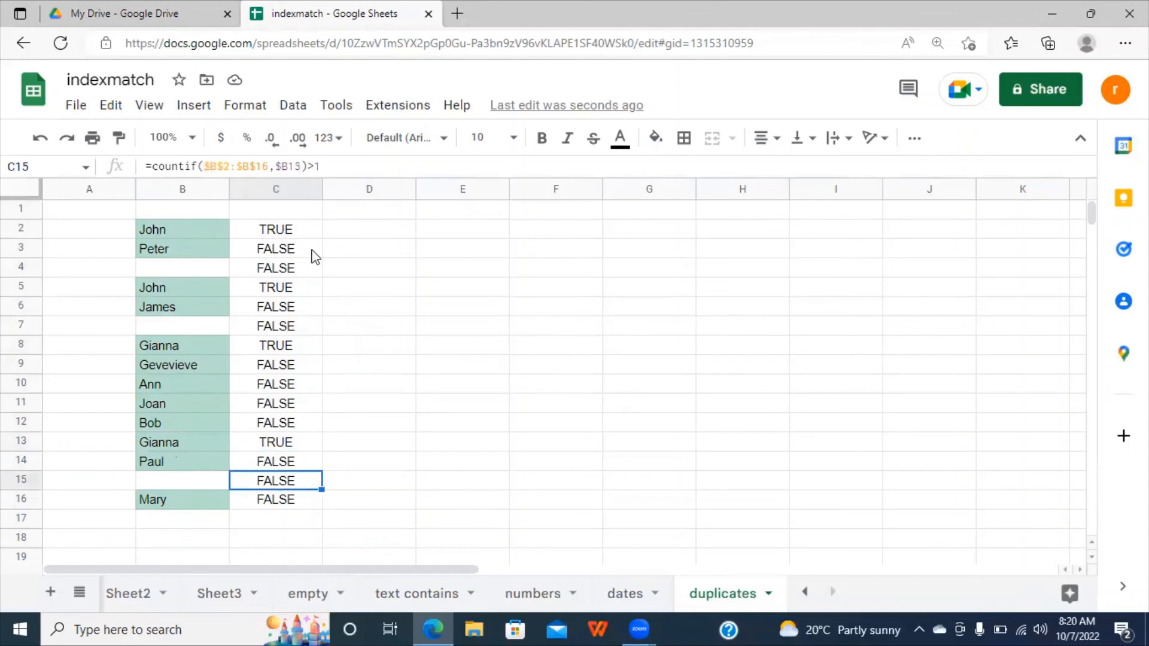
Copy the full formula text =countif($B$2:$B$16,$B2)>1 from C2, leaving the cell unchanged
click(294, 230)
drag(315, 166, 142, 165)
key(ctrl+c)
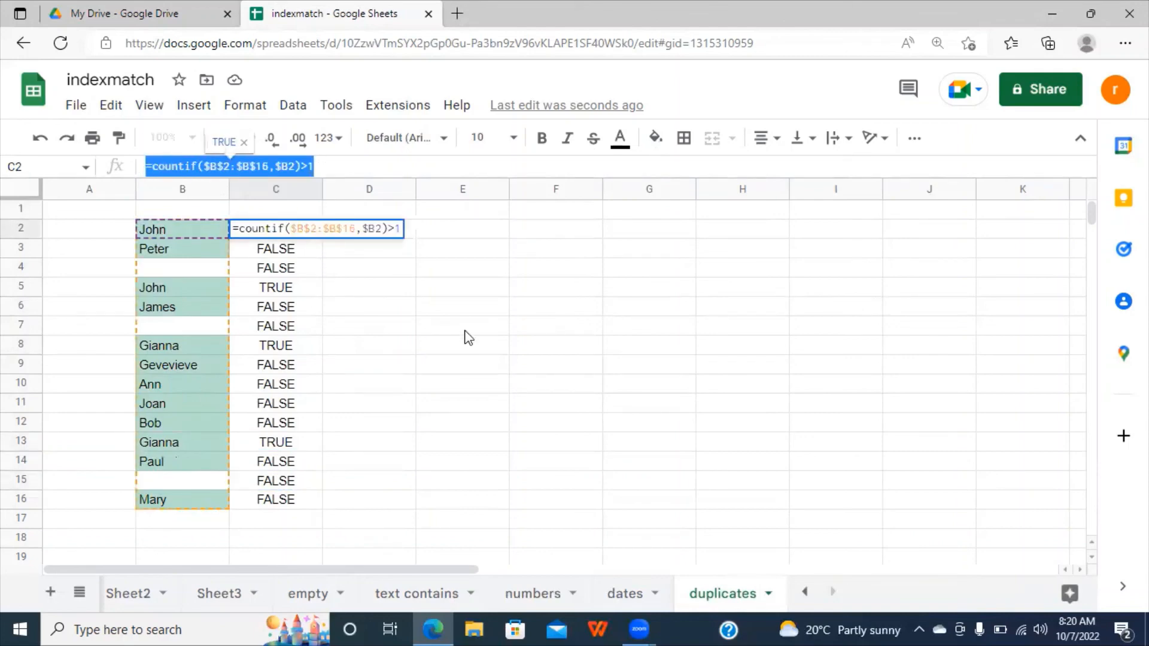
key(Escape)
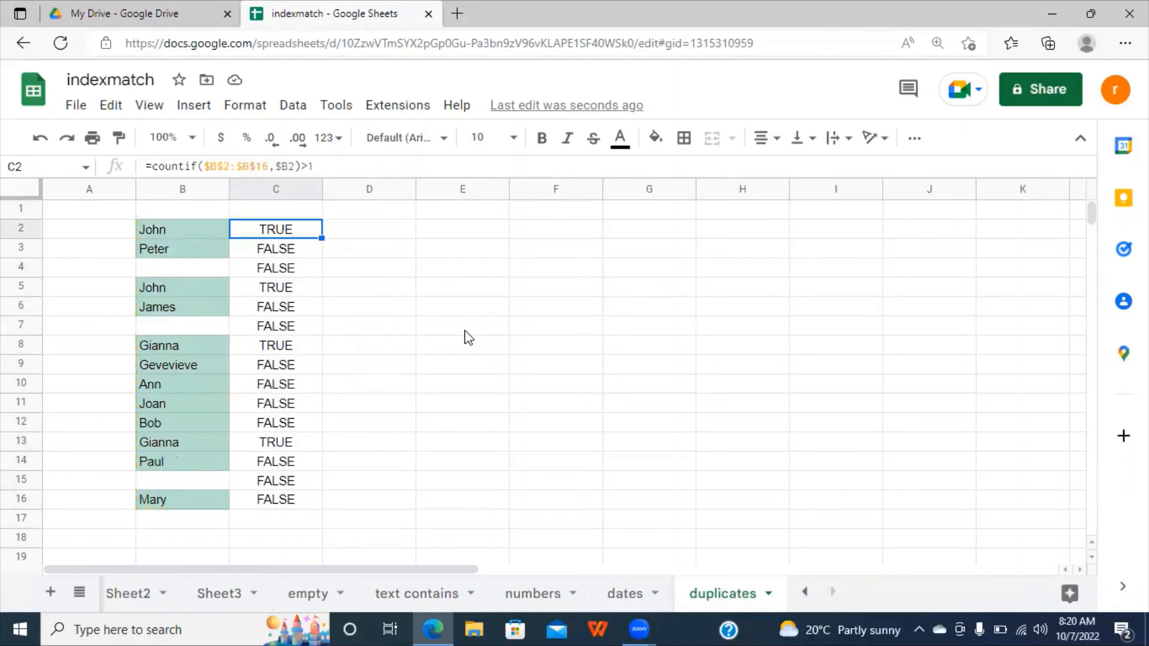
Clear the existing formatting from the names in B2:B16
click(526, 386)
drag(214, 230, 206, 498)
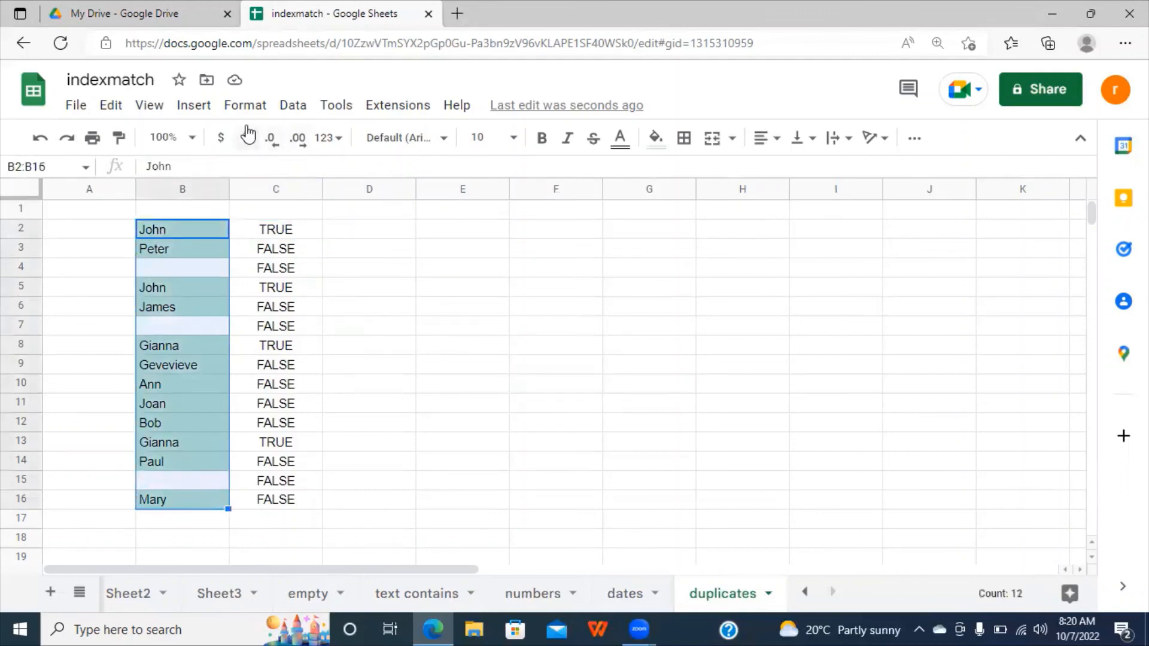
click(245, 106)
mouse_move(371, 281)
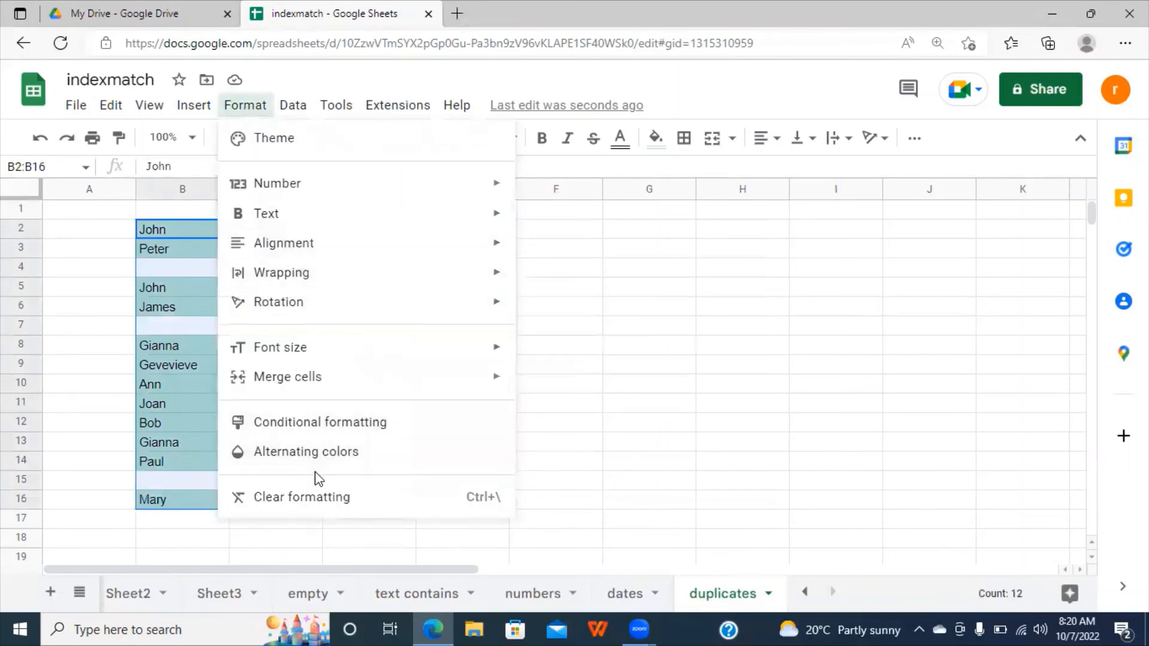
click(328, 499)
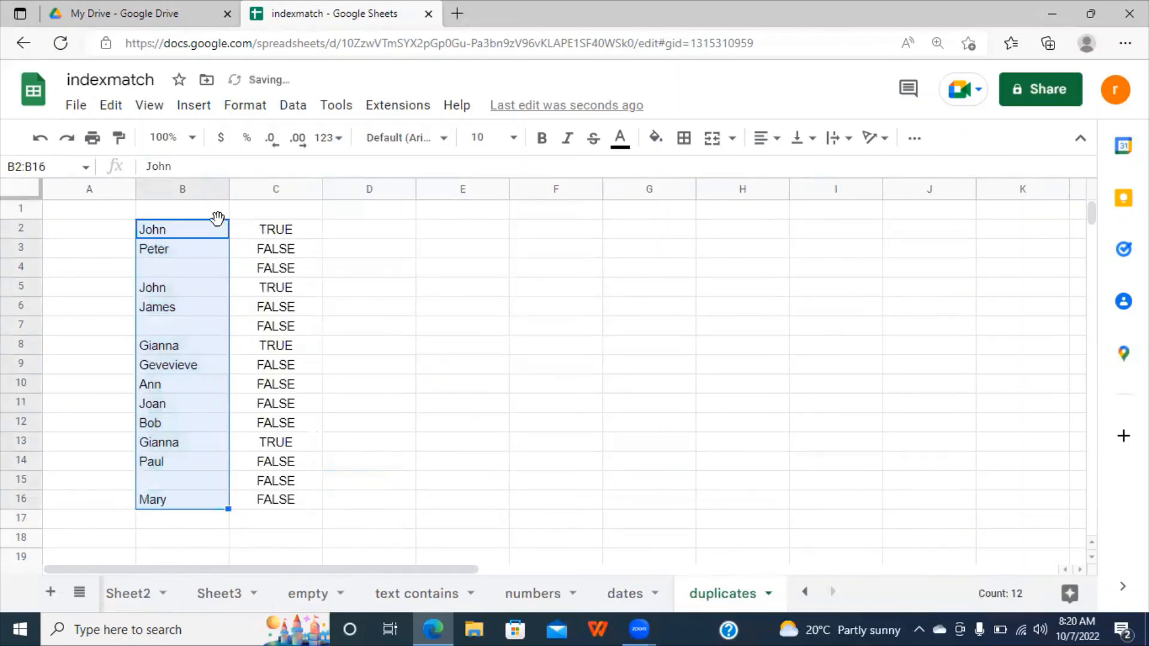
Add a conditional format rule to B2:B16 using the custom formula =countif($B$2:$B$16,$B2)>1
click(245, 106)
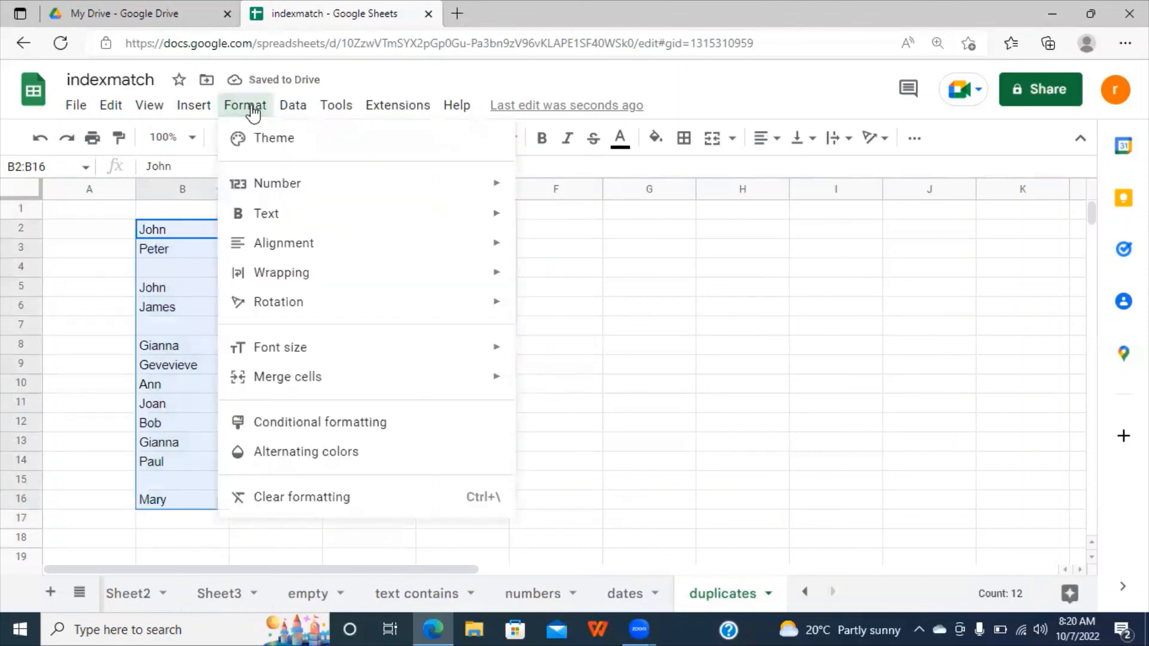
click(325, 421)
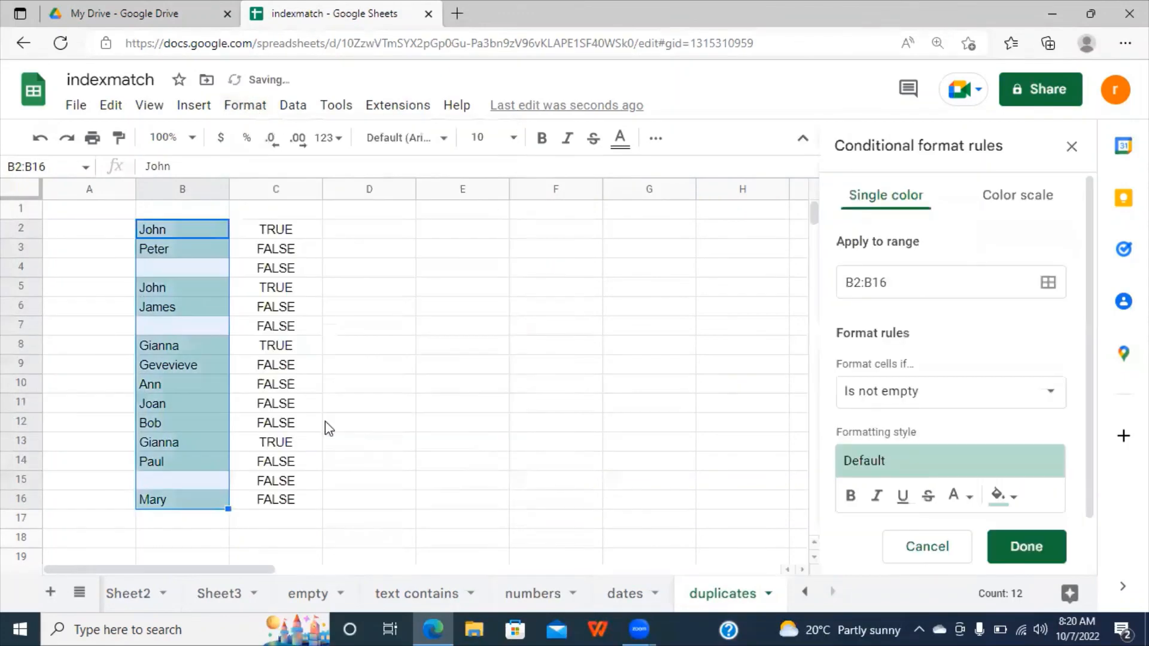
click(1050, 394)
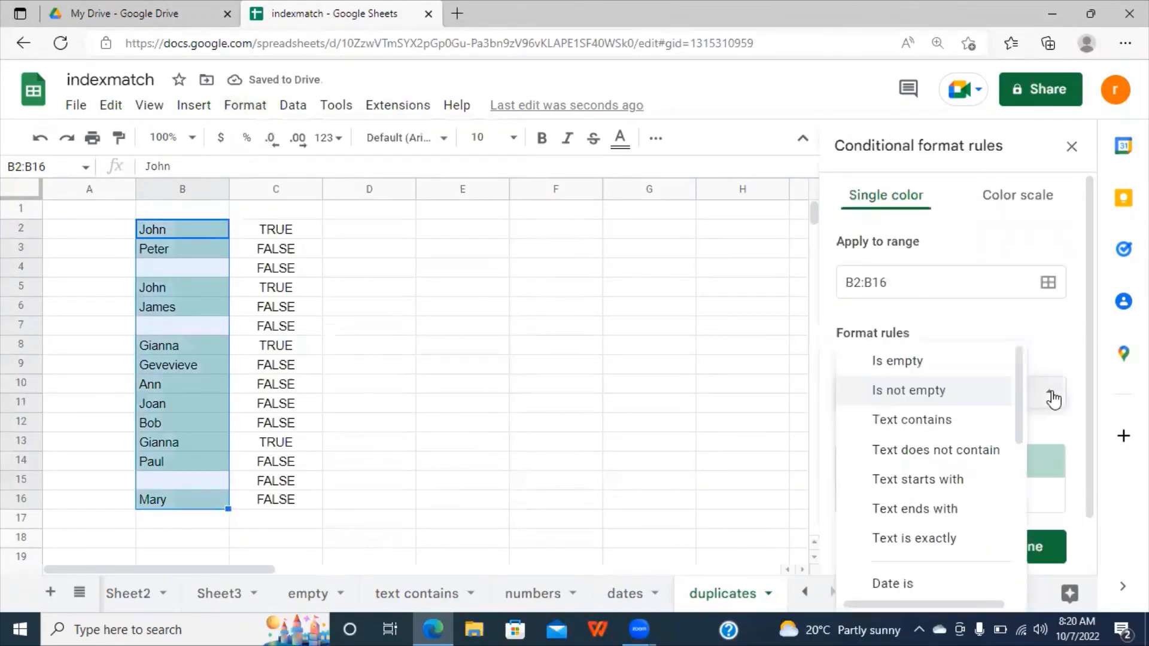
drag(1019, 413, 1016, 550)
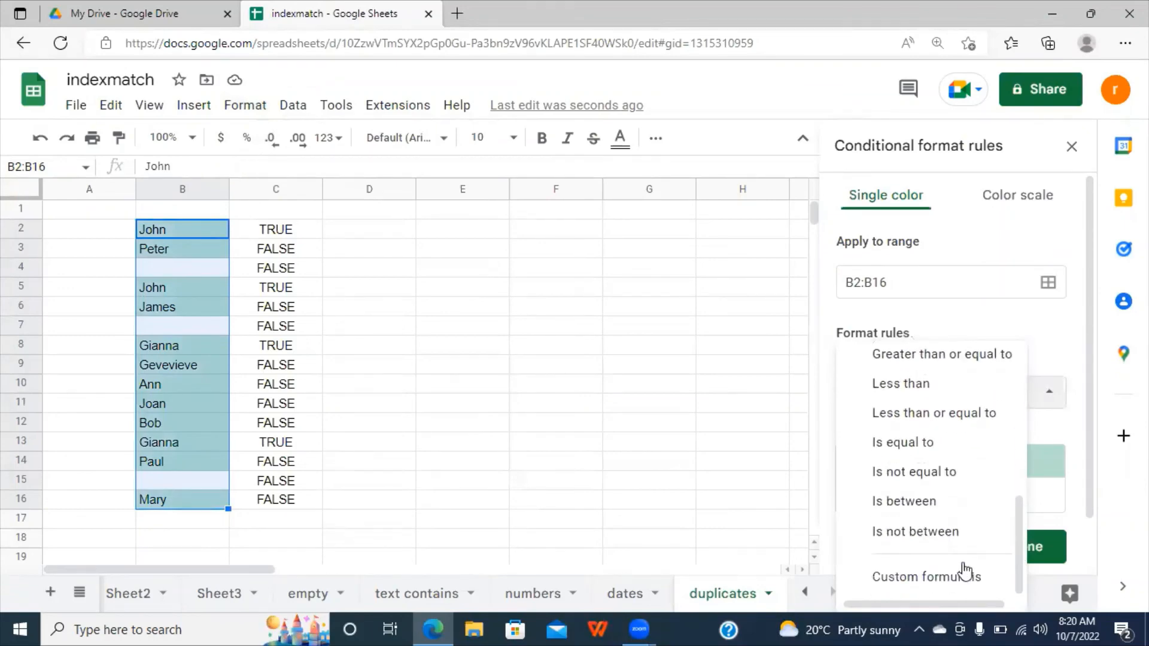
click(941, 579)
click(892, 443)
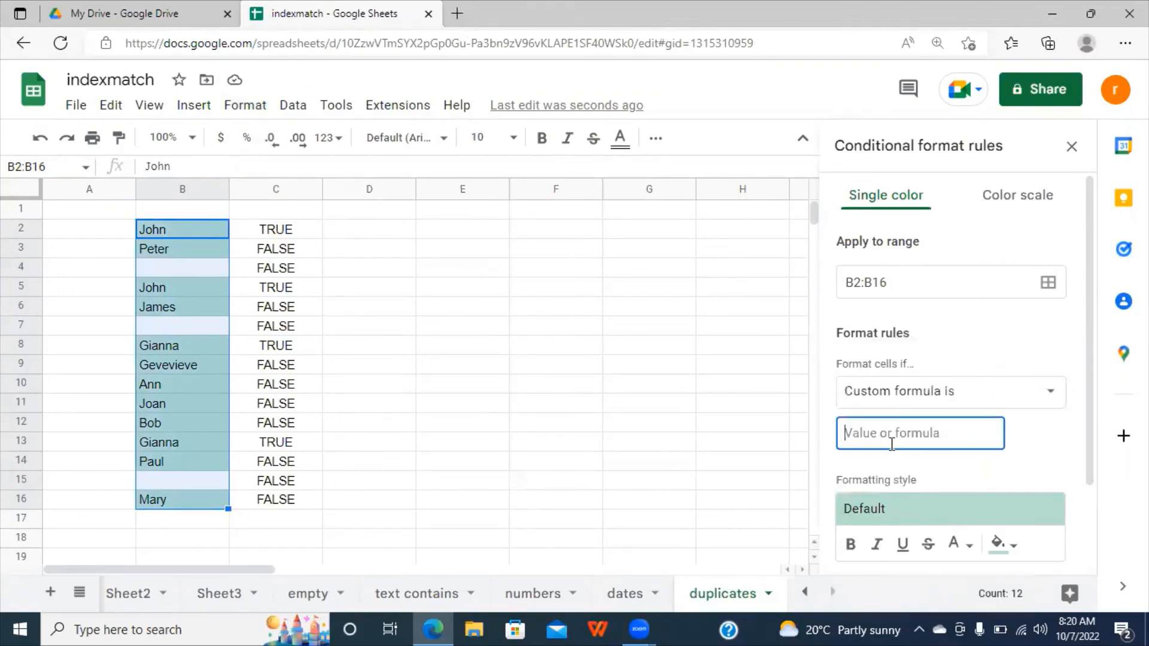
key(ctrl+v)
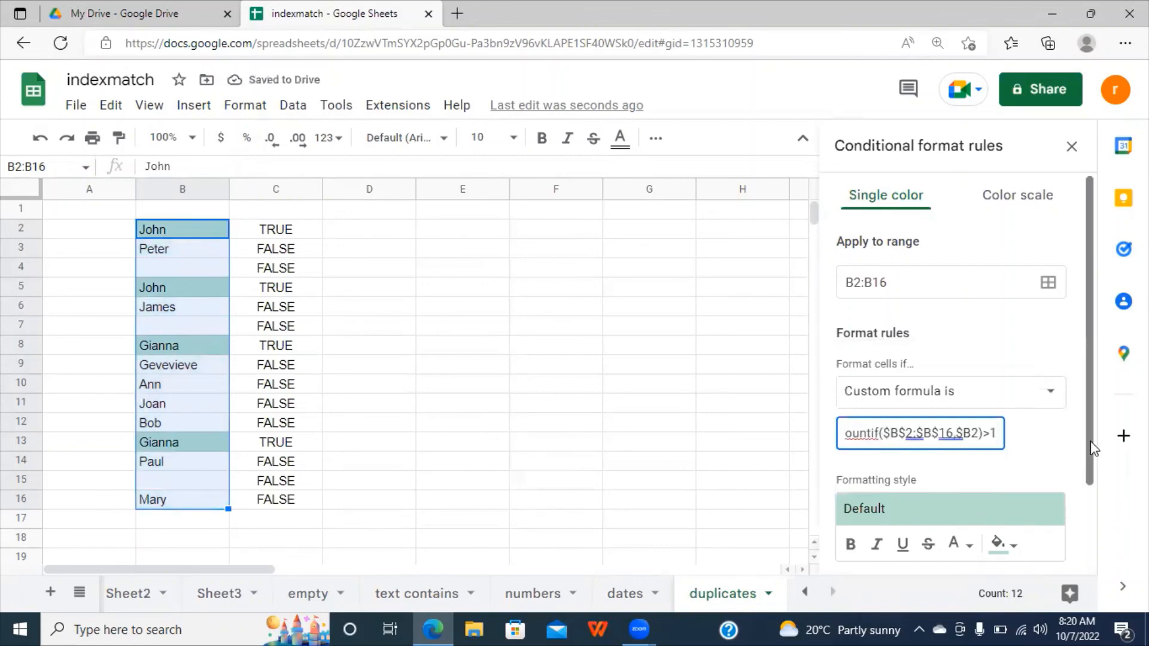
Set the fill colour of the custom formula rule to the darkest navy blue
drag(1090, 440, 1039, 513)
click(1014, 469)
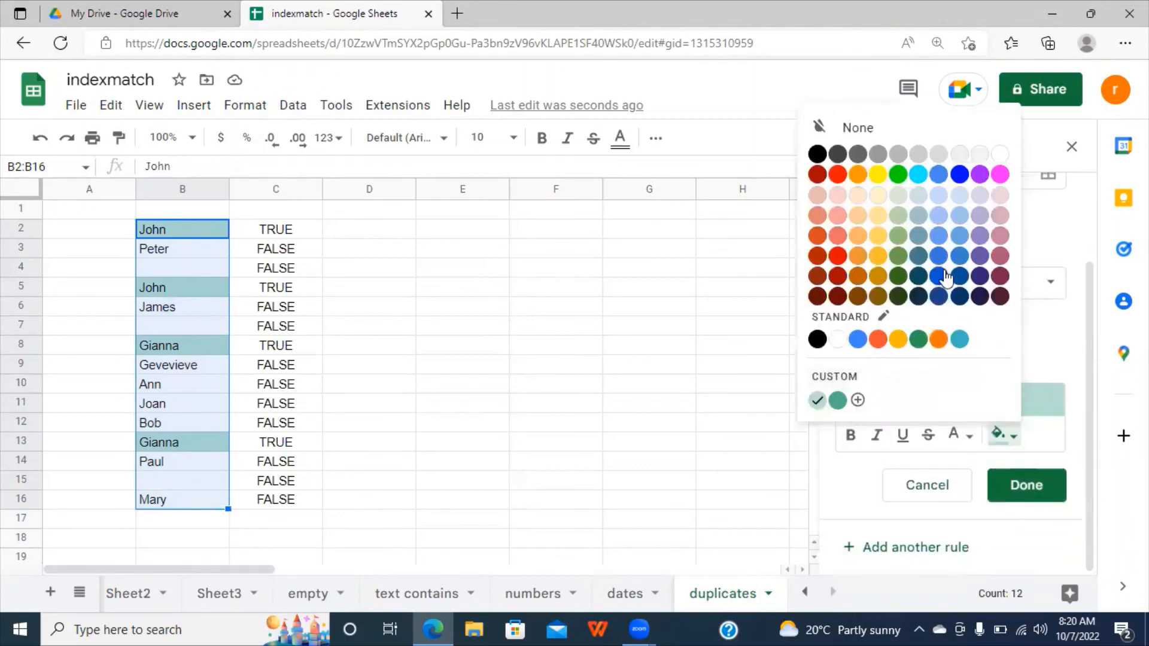
click(958, 296)
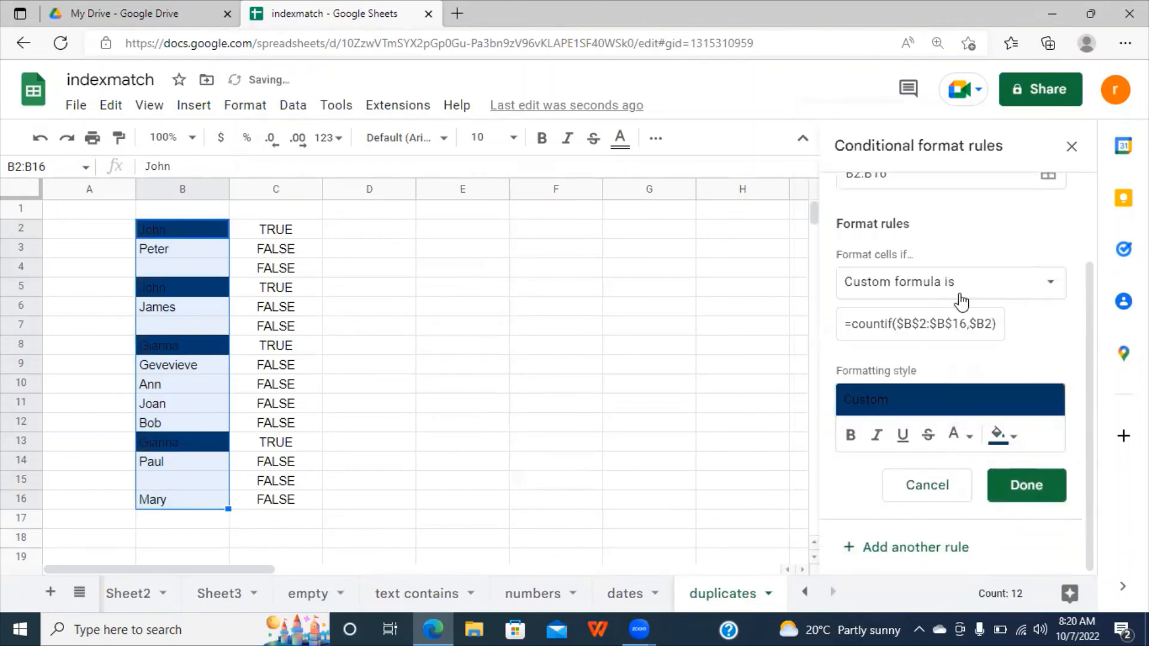
Set the custom formula rule's text colour to white and save the rule for B2:B16
click(958, 444)
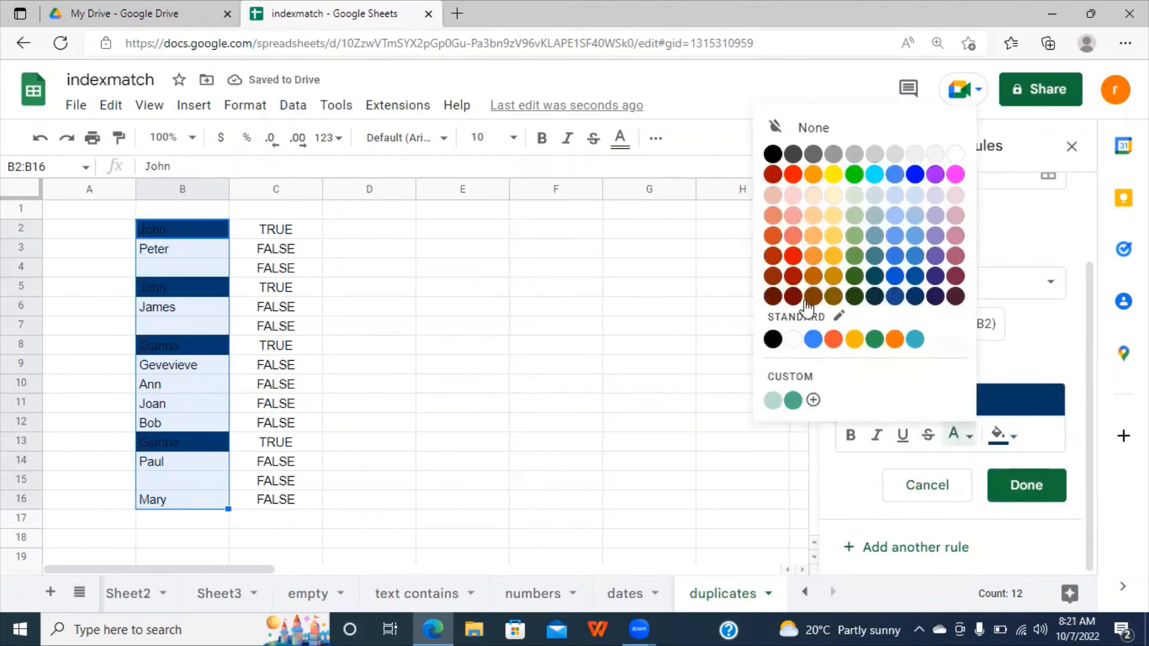
click(956, 154)
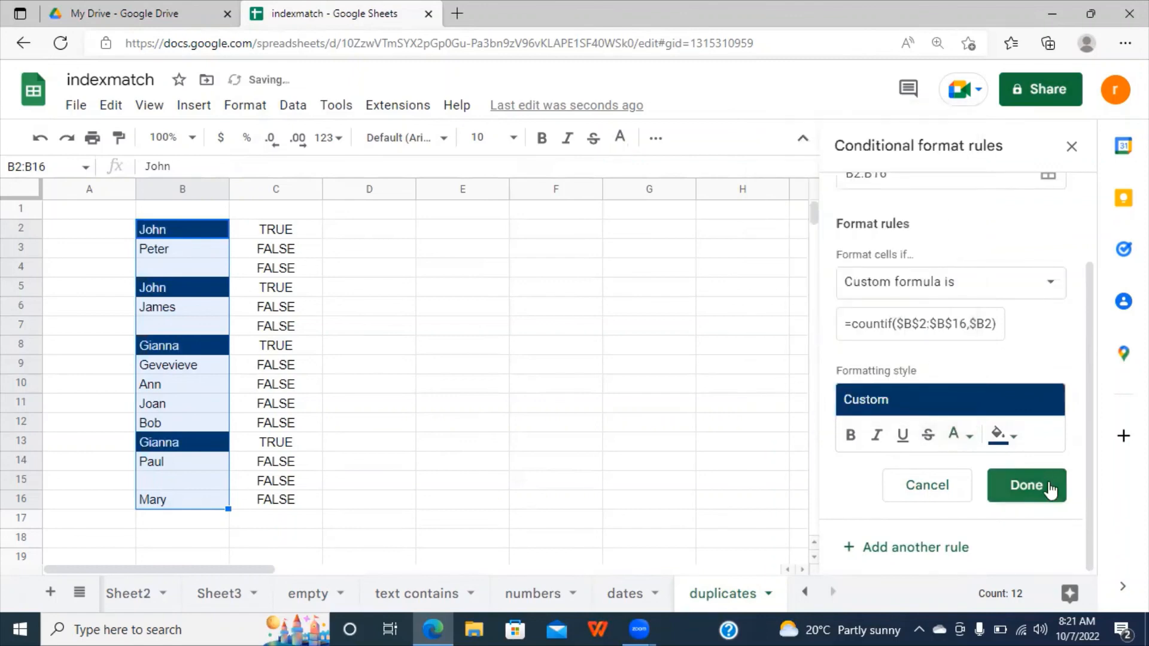
click(1044, 488)
click(734, 527)
click(585, 467)
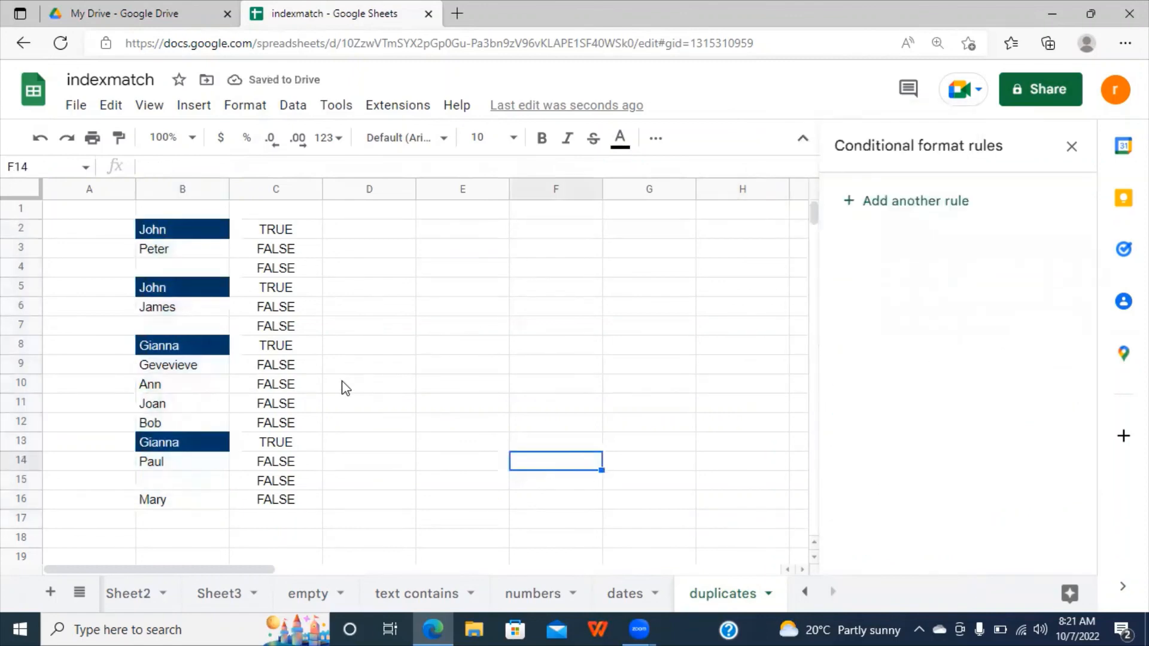
Compare the highlighted names in column B with the COUNTIF formula results in column C, row by row
click(346, 385)
click(286, 244)
click(207, 236)
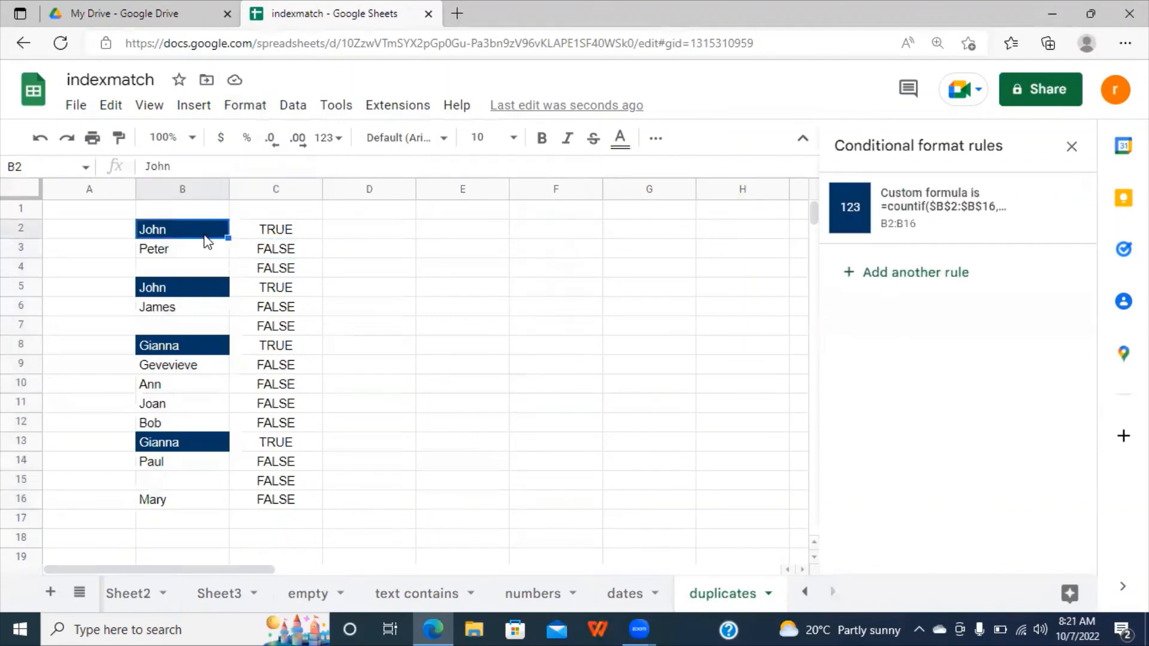
click(256, 234)
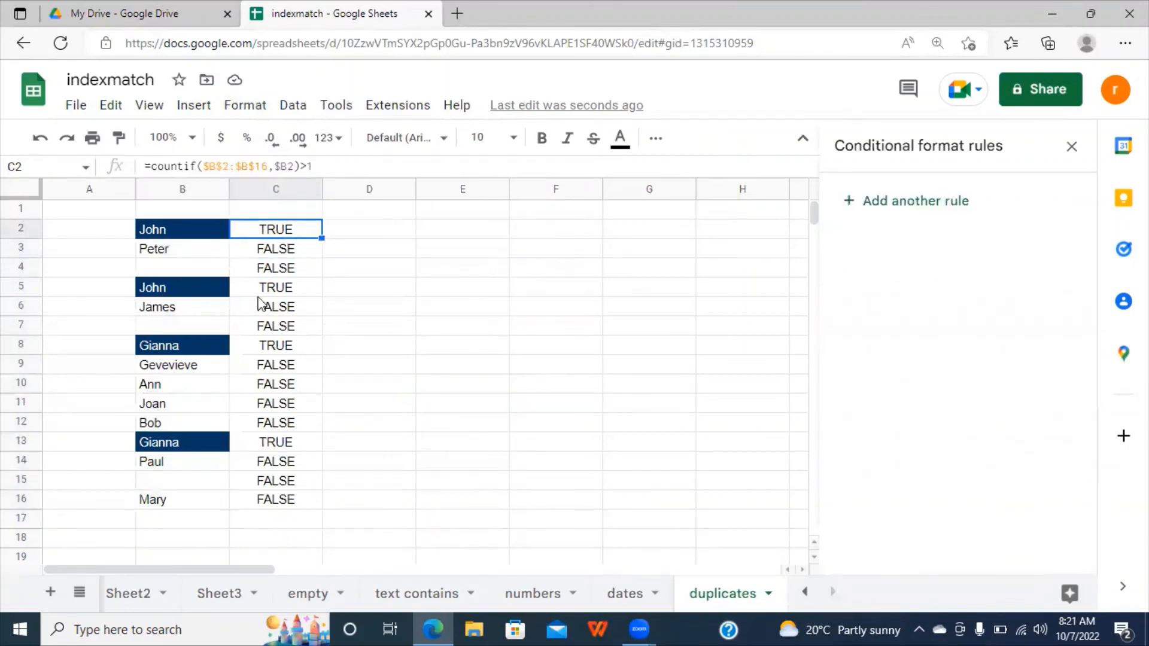
click(276, 293)
click(276, 344)
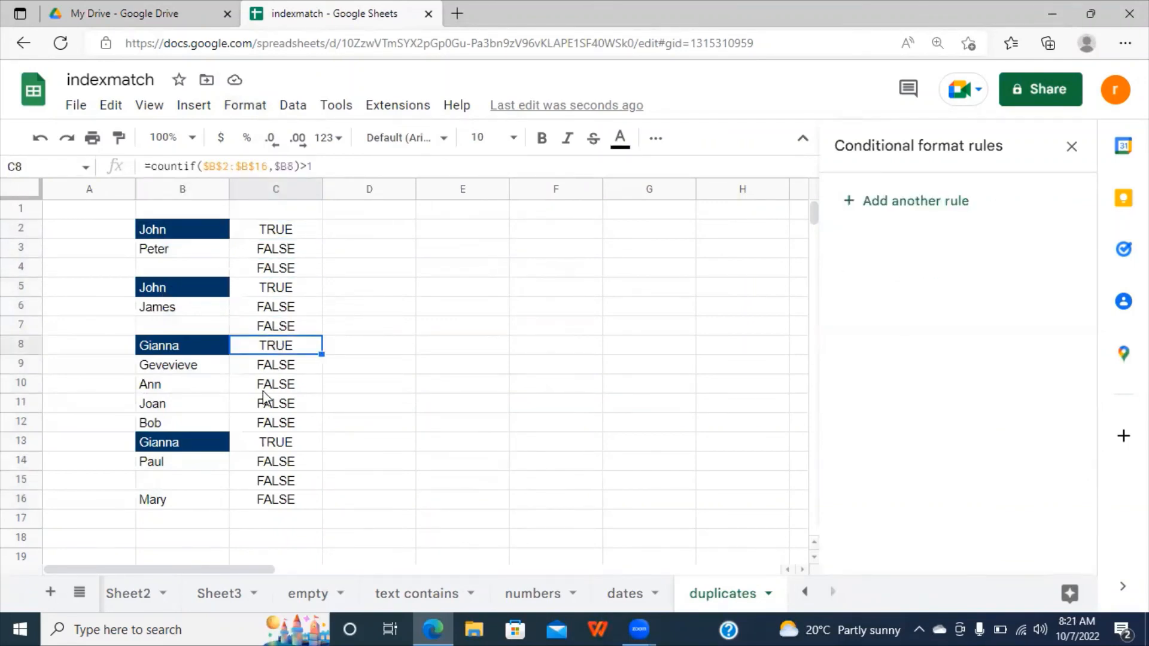
click(264, 389)
click(266, 440)
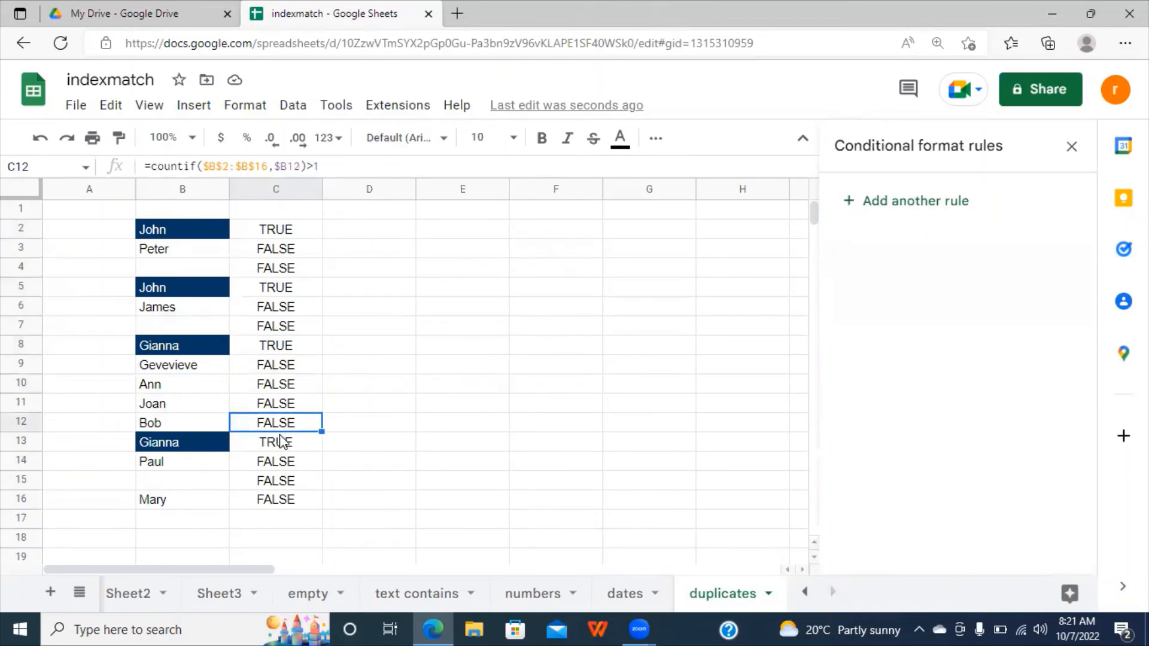
click(265, 469)
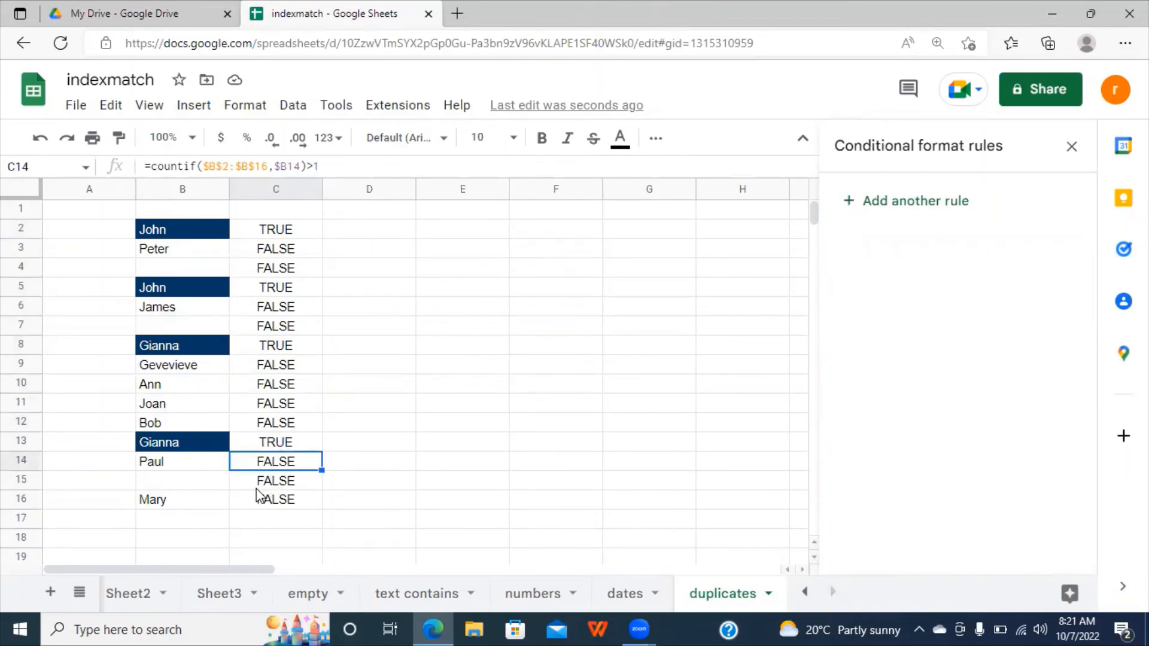